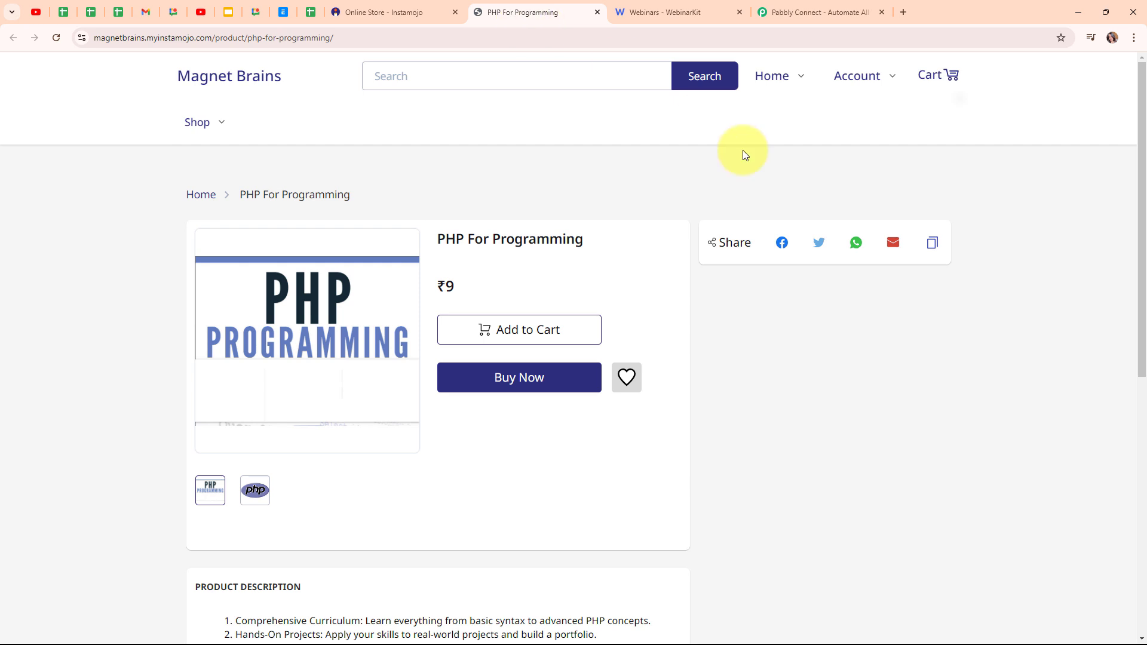
Step: Switch to the Instamojo 'PHP For Programming' product page showing the ₹9 price
click(522, 19)
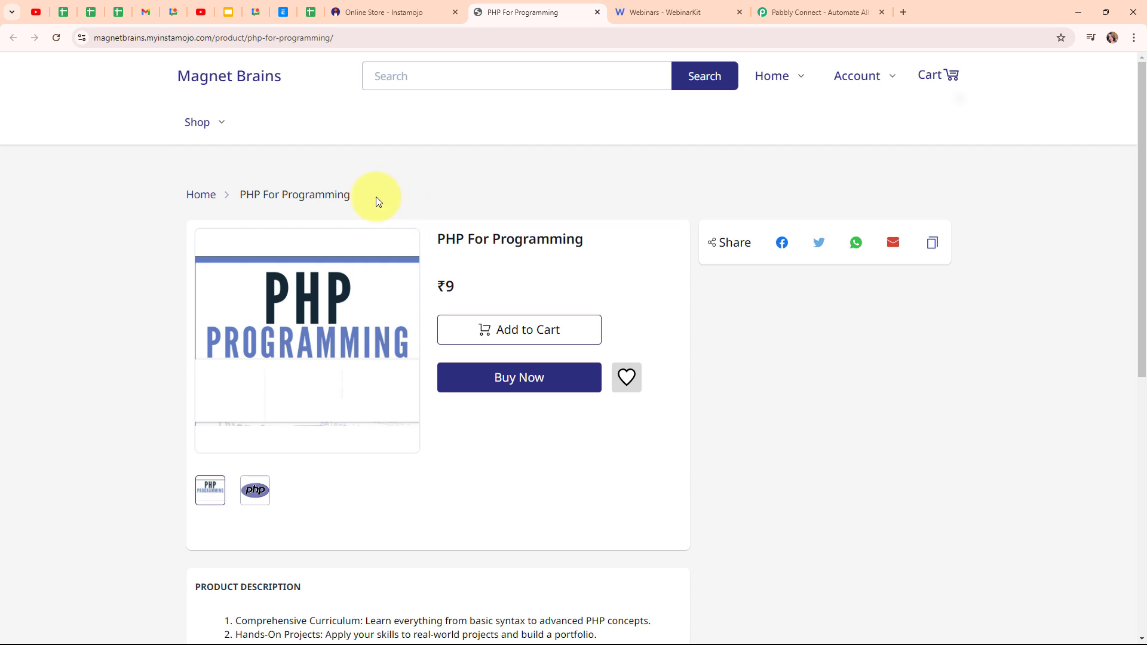
Step: Check the WebinarKit webinars list, then switch back to the Pabbly Connect tab
click(666, 7)
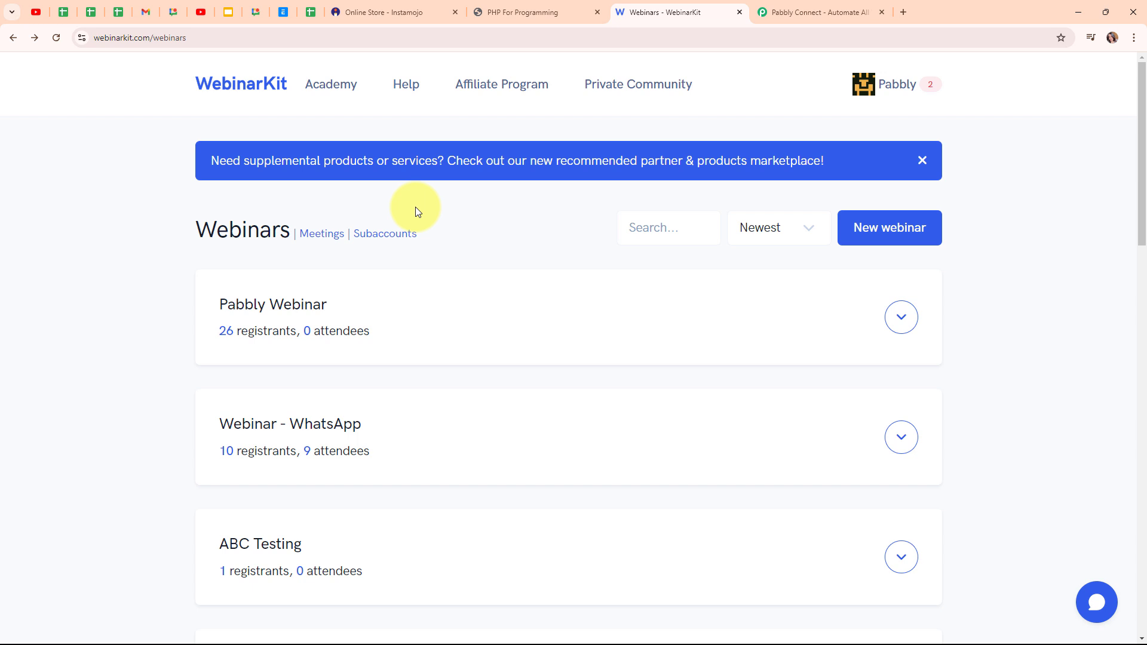
click(845, 16)
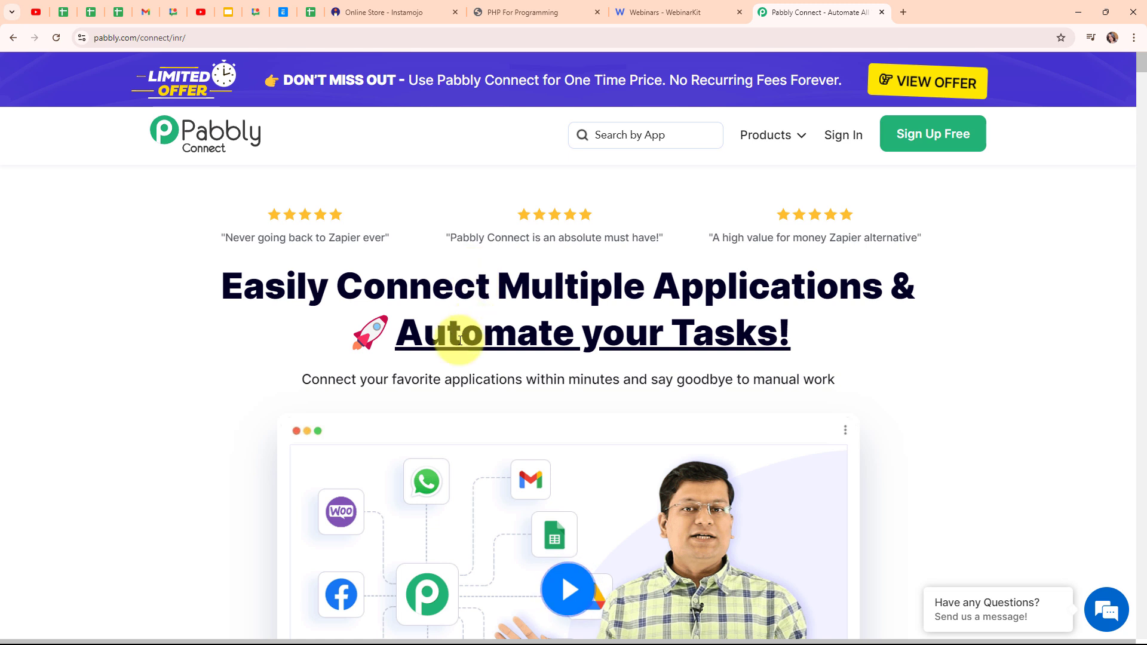
Step: Sign in from the Pabbly Connect homepage to reach All Pabbly Apps, listing five apps
click(197, 38)
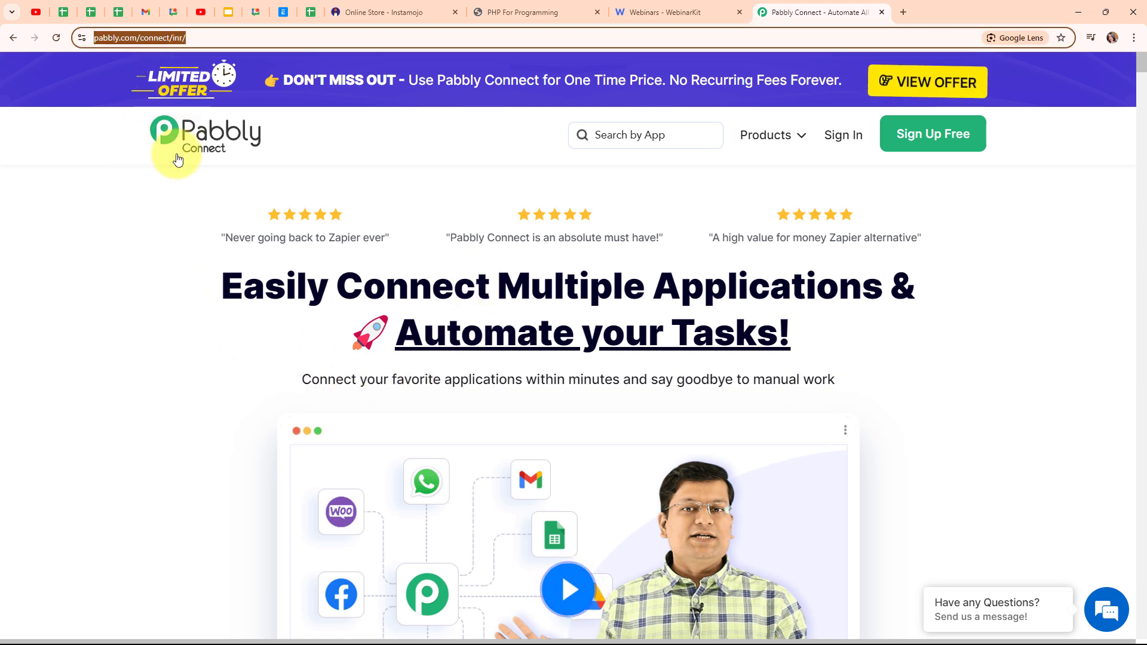
click(168, 217)
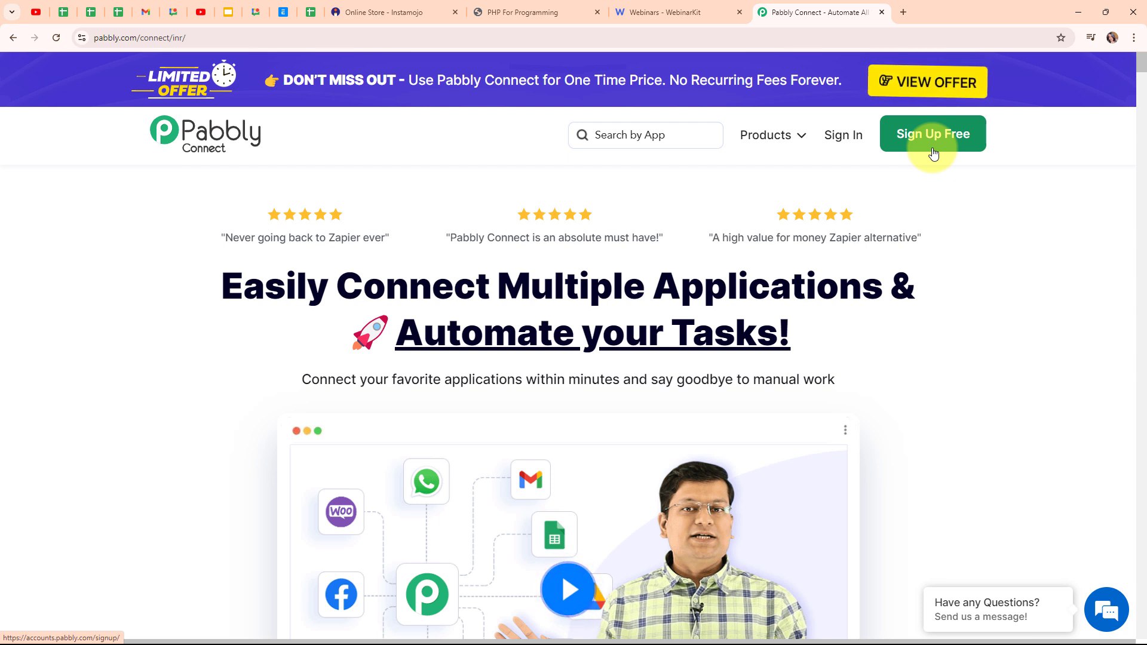
click(844, 144)
drag(150, 159, 299, 154)
click(391, 144)
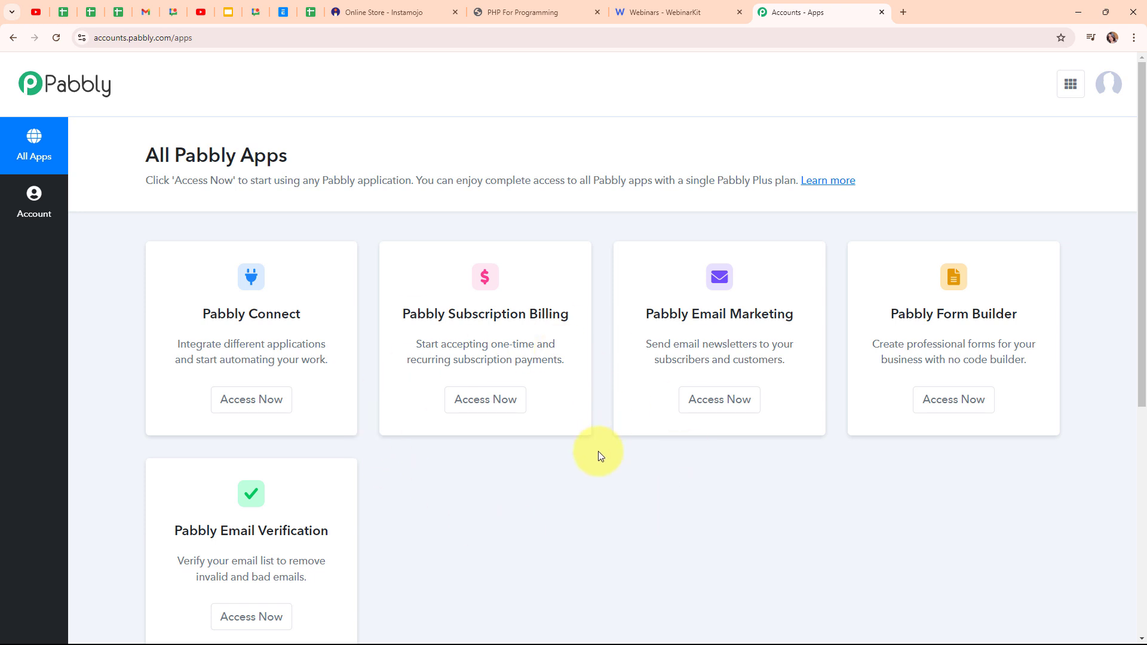
Step: Start a workflow 'Create WebinarKit Registrant on Instamojo Sale & Send Email' in the Automations folder, opening the folders help
click(247, 411)
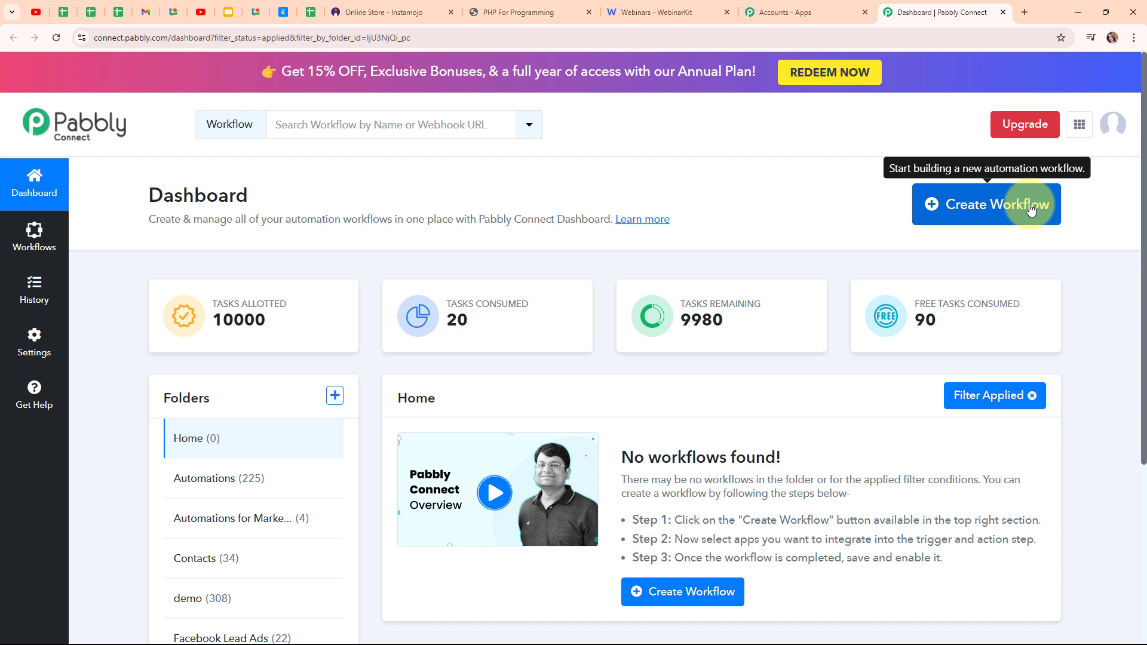
click(1030, 208)
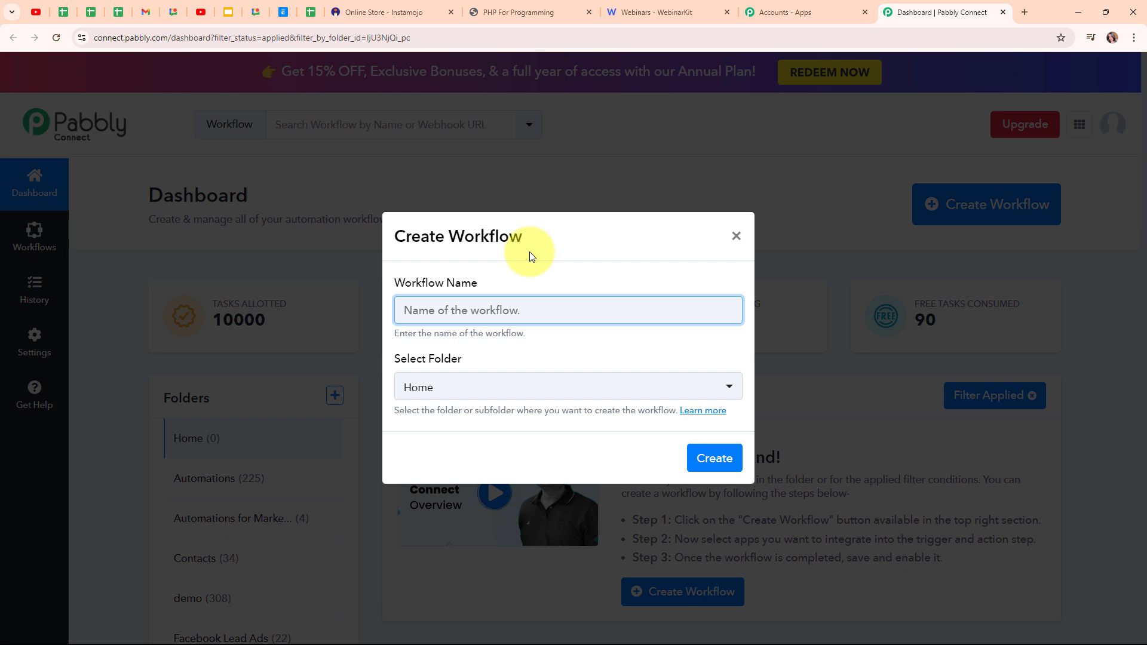
text(Create WebinarKit Registrant on Instamojo Sale & Send Email)
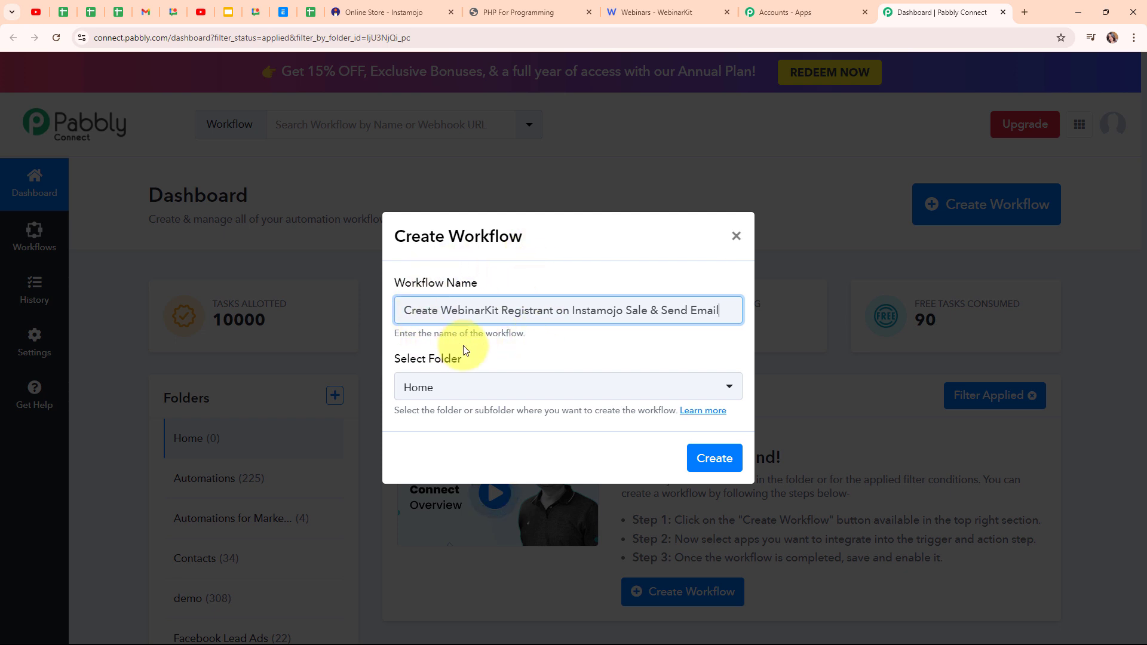
click(546, 394)
click(479, 186)
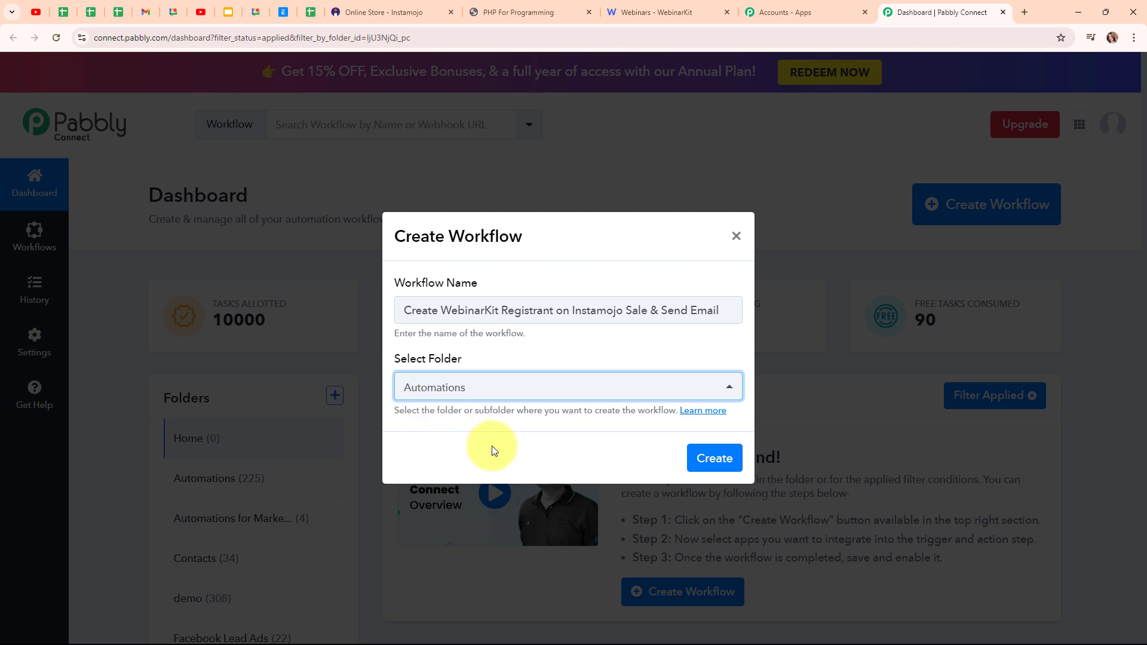
click(700, 416)
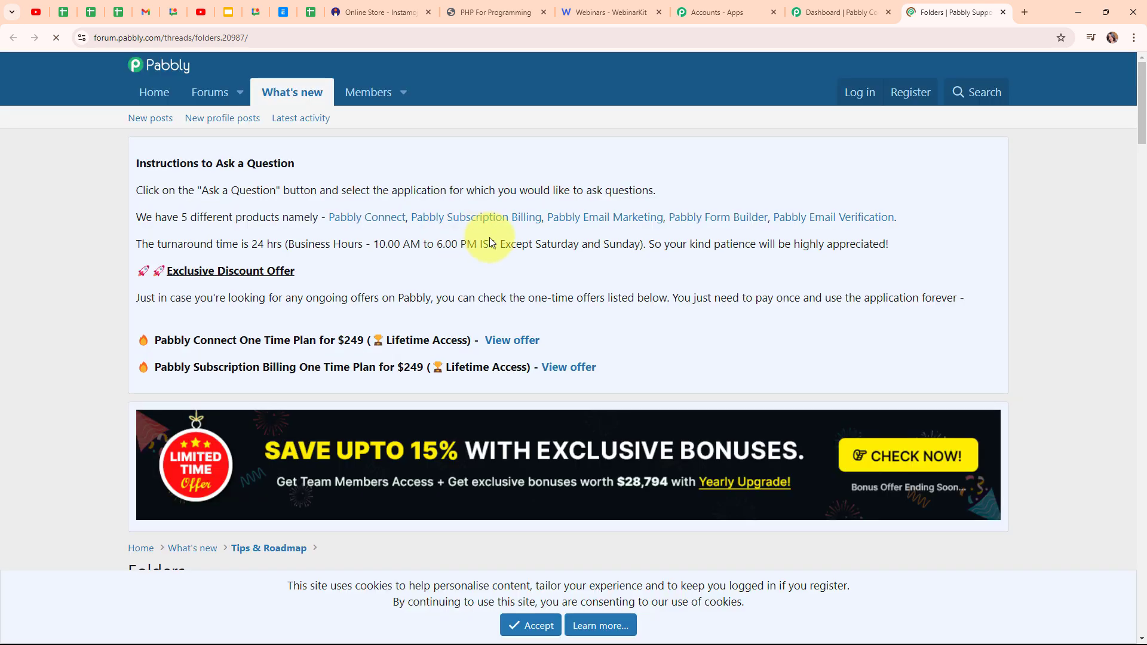
Step: Skim the Pabbly Forum folders post and close its tab
scroll(698, 346, down, 8)
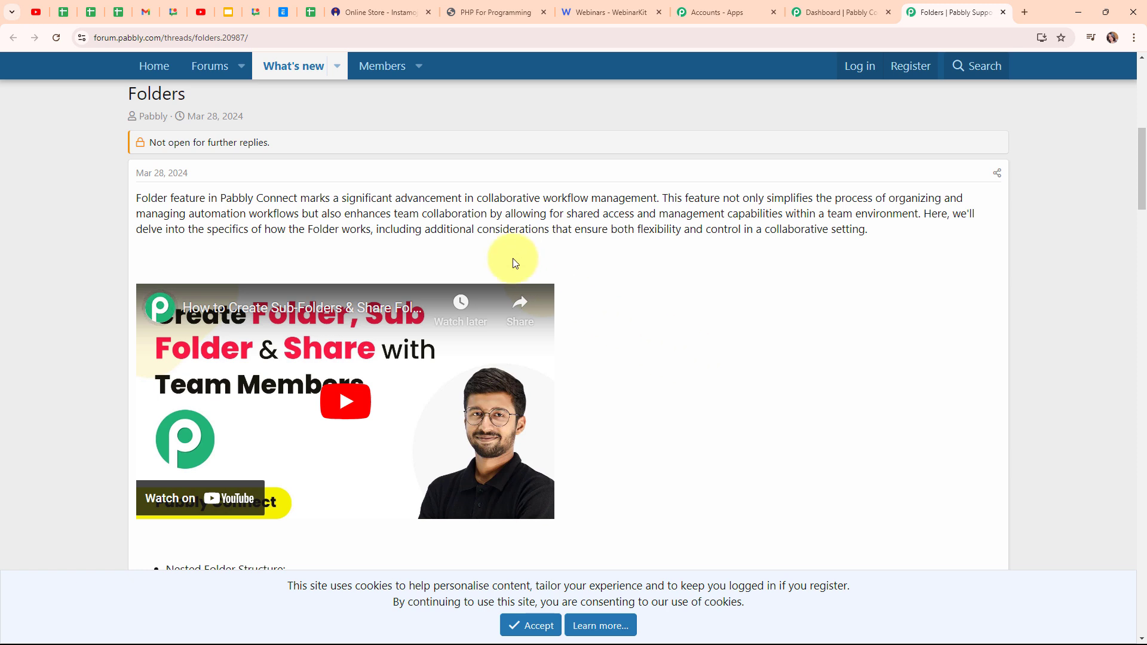
click(1004, 13)
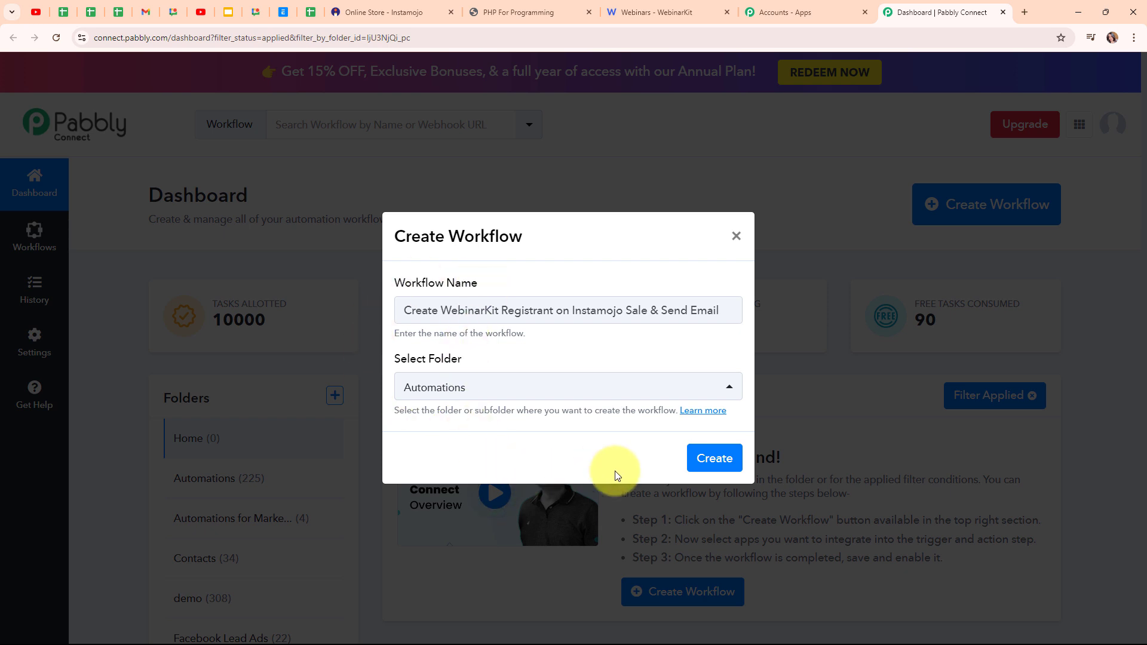
Step: Create the workflow and collapse the trigger step's app grid
click(719, 473)
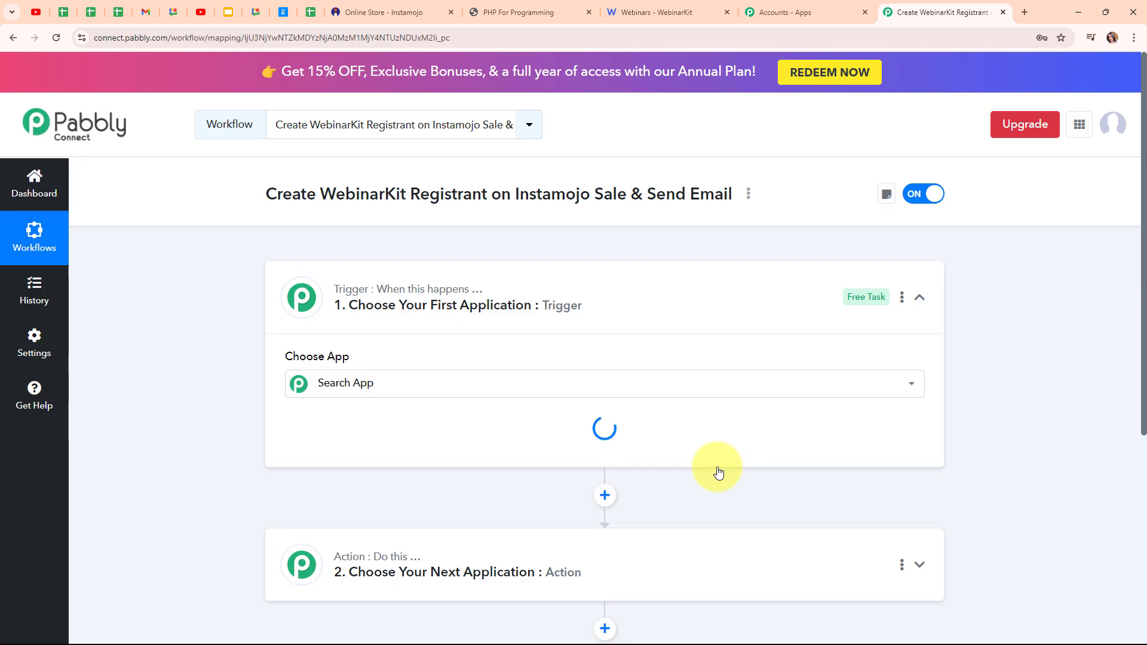
click(911, 305)
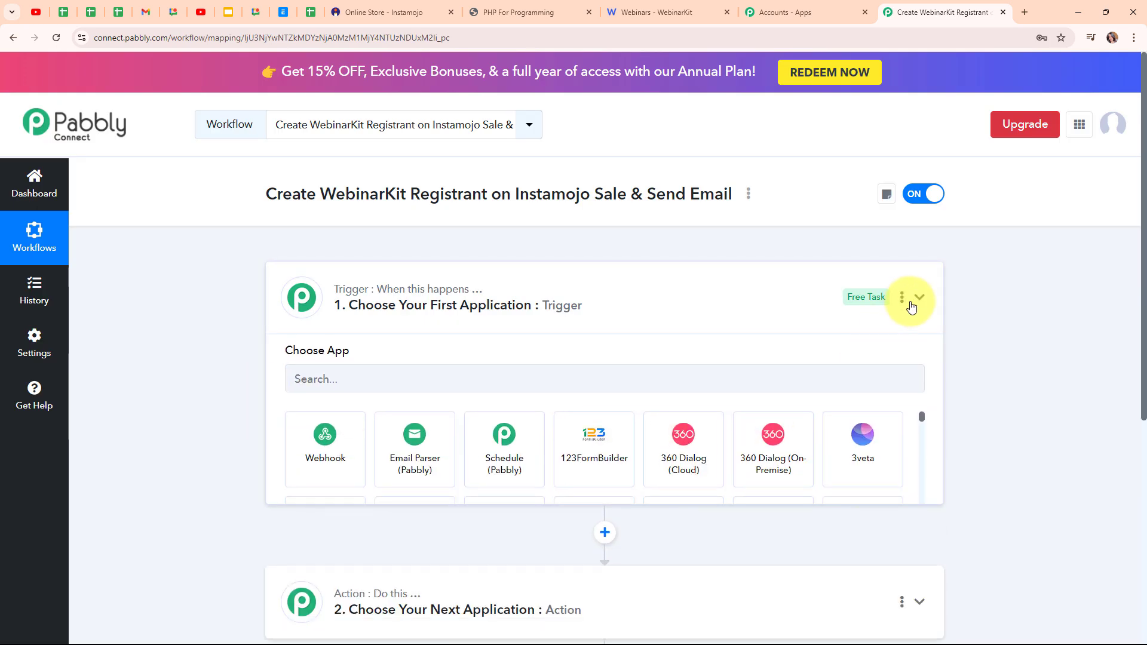
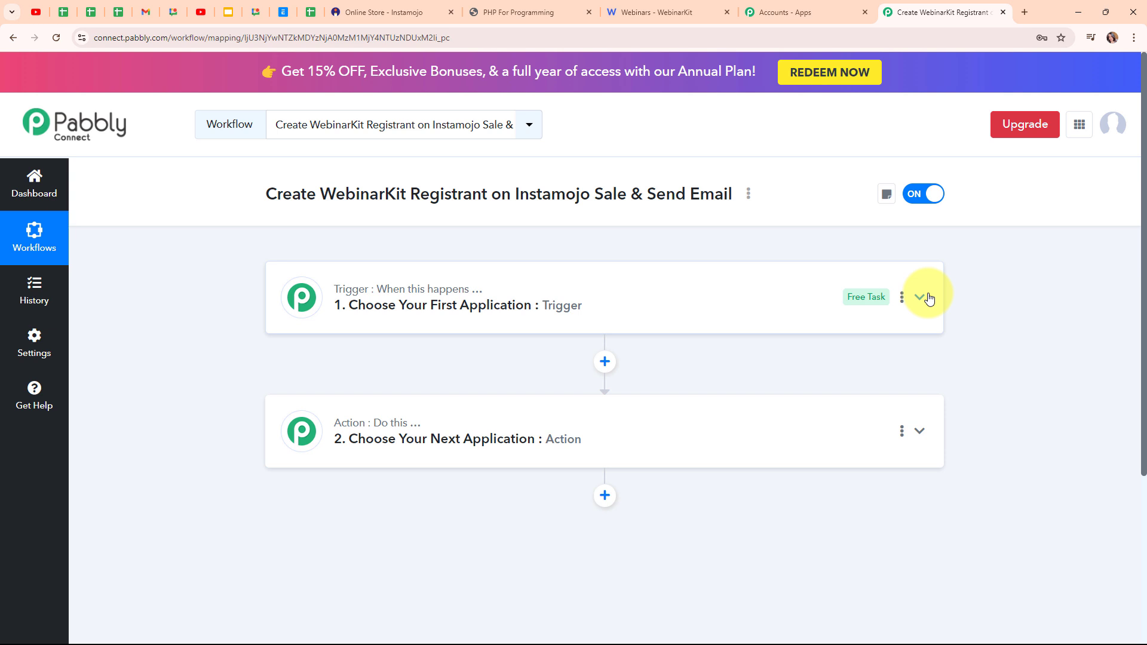
Step: Make Instamojo V2 with the New Sale trigger event the workflow trigger
click(928, 297)
click(318, 387)
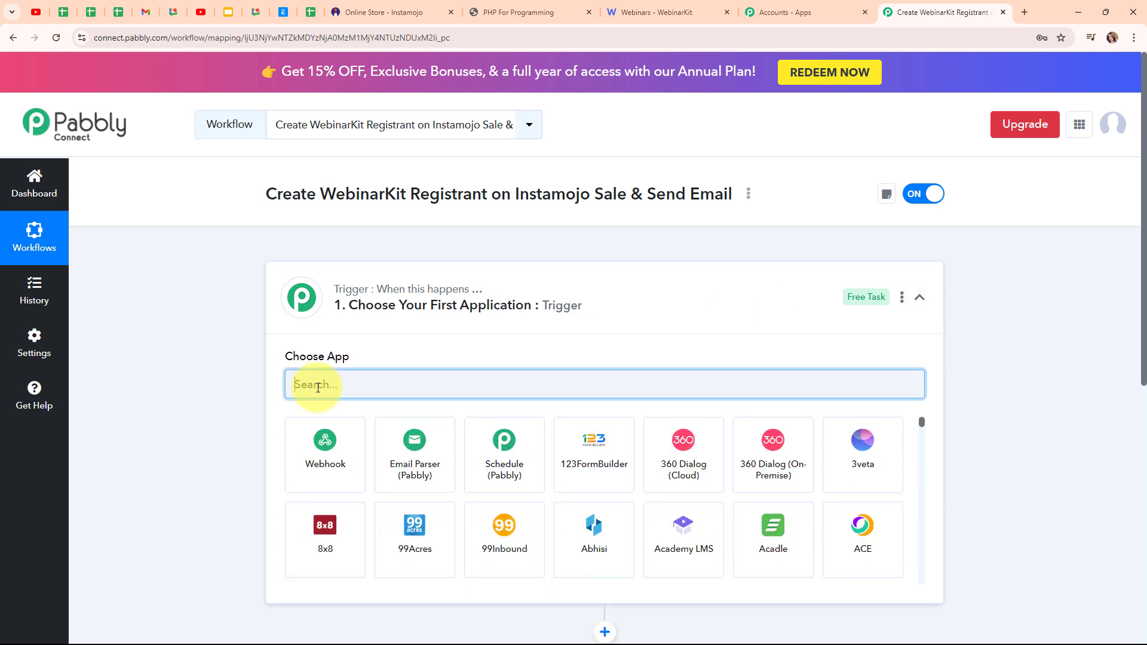
text(inst)
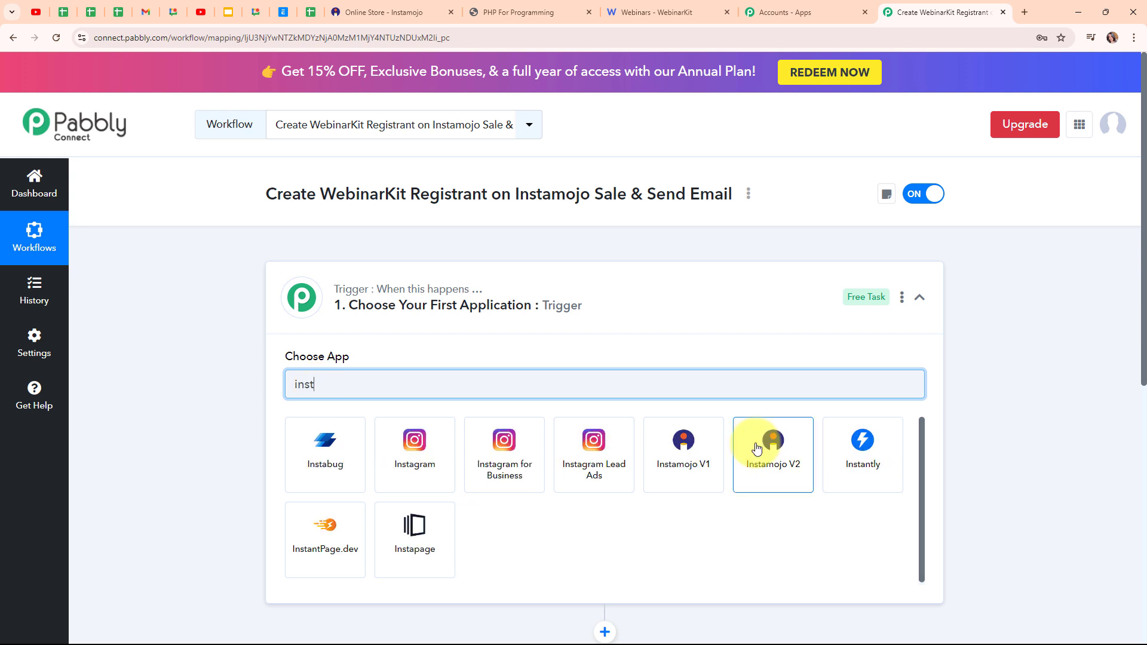
click(757, 449)
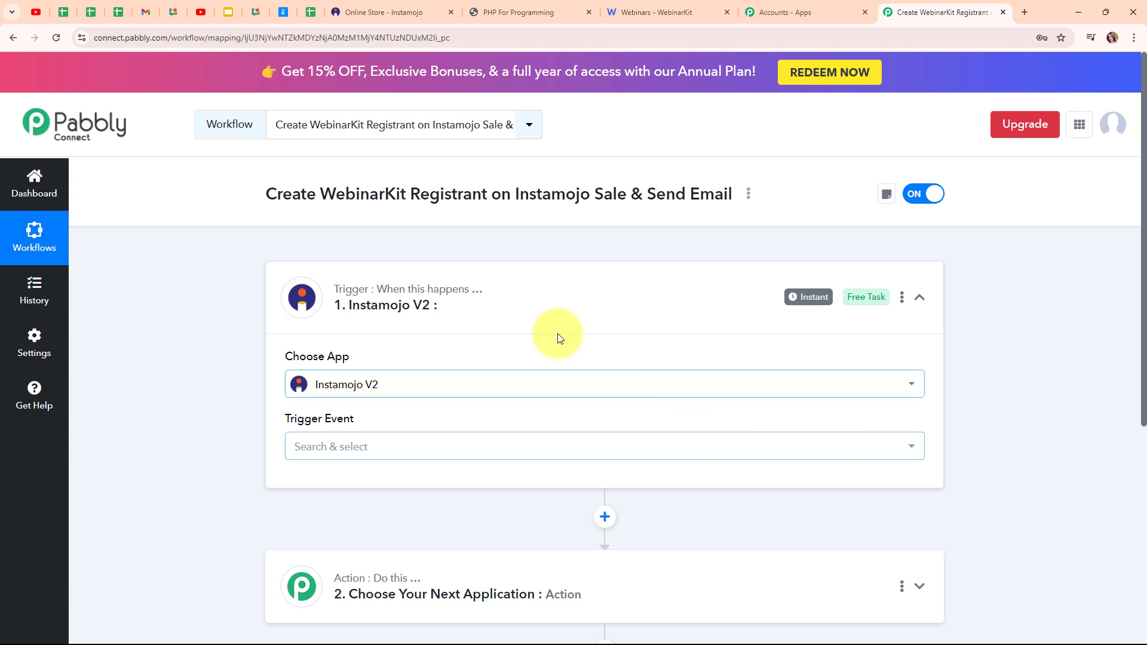
click(389, 451)
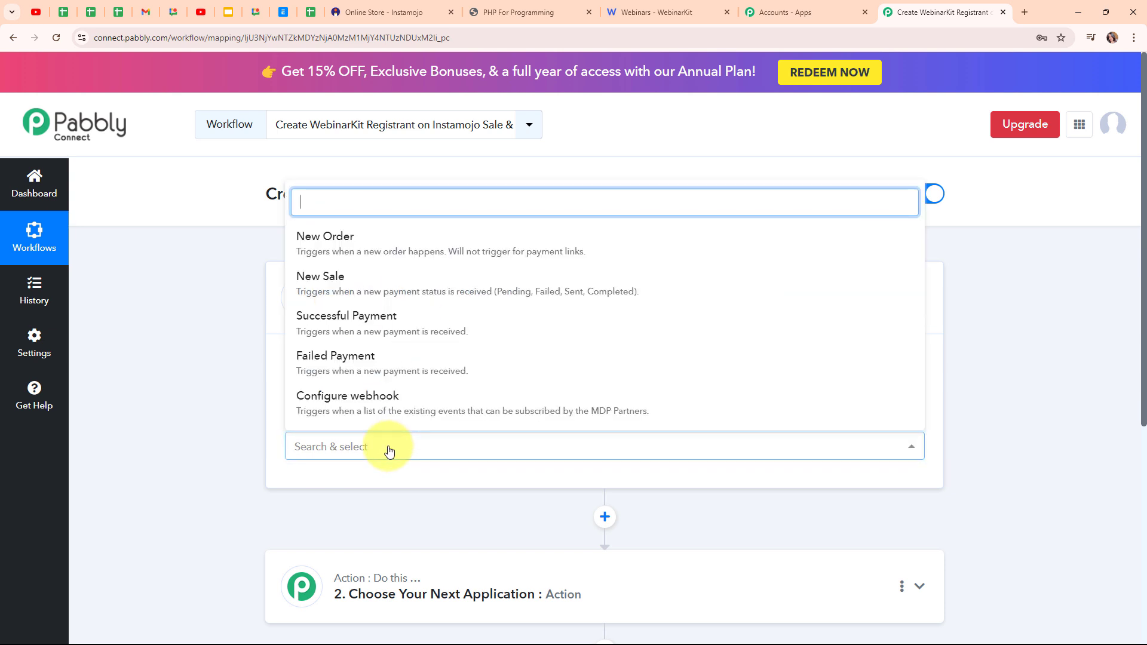
click(336, 281)
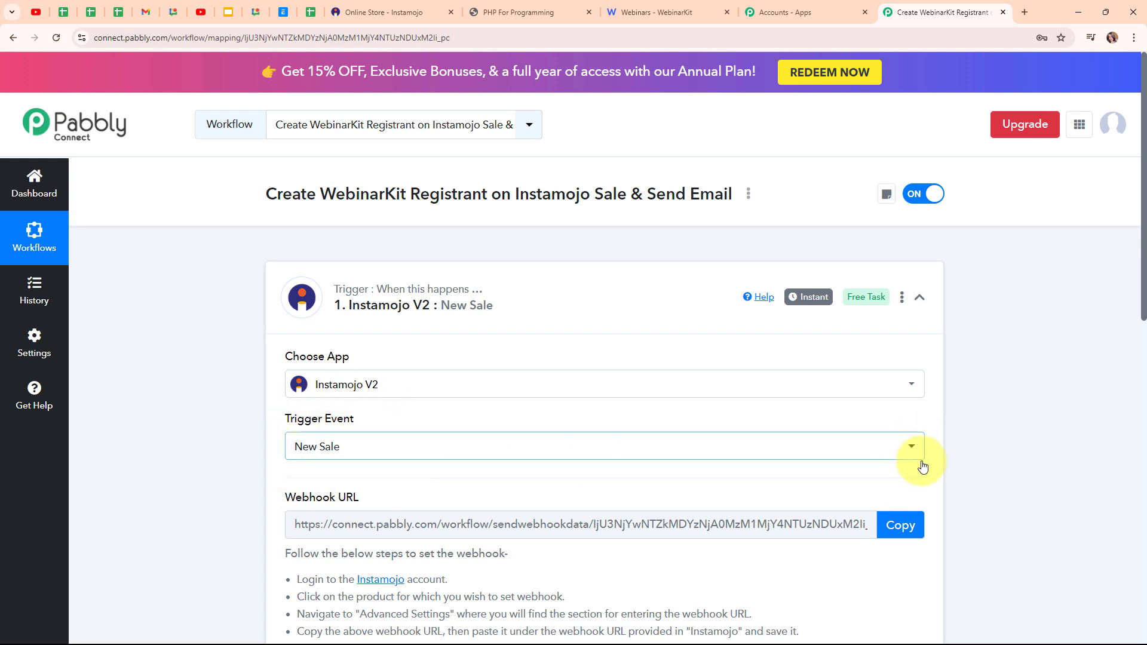
Step: Copy the trigger's webhook URL to the clipboard
scroll(923, 478, down, 1)
scroll(923, 481, down, 3)
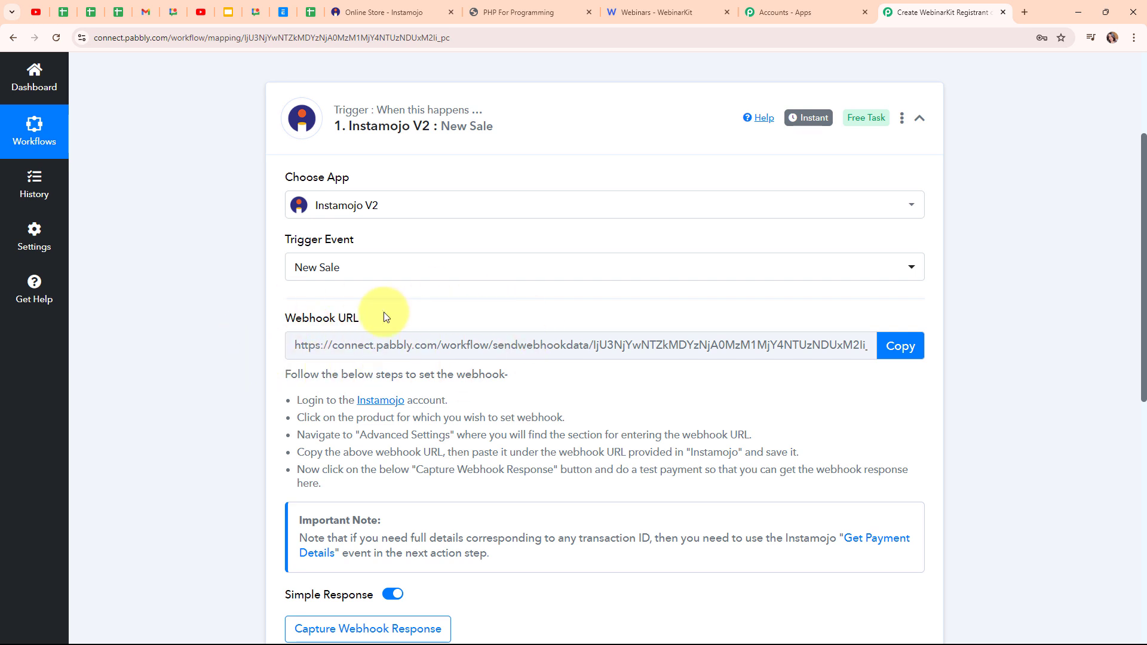
drag(290, 401, 394, 490)
click(413, 487)
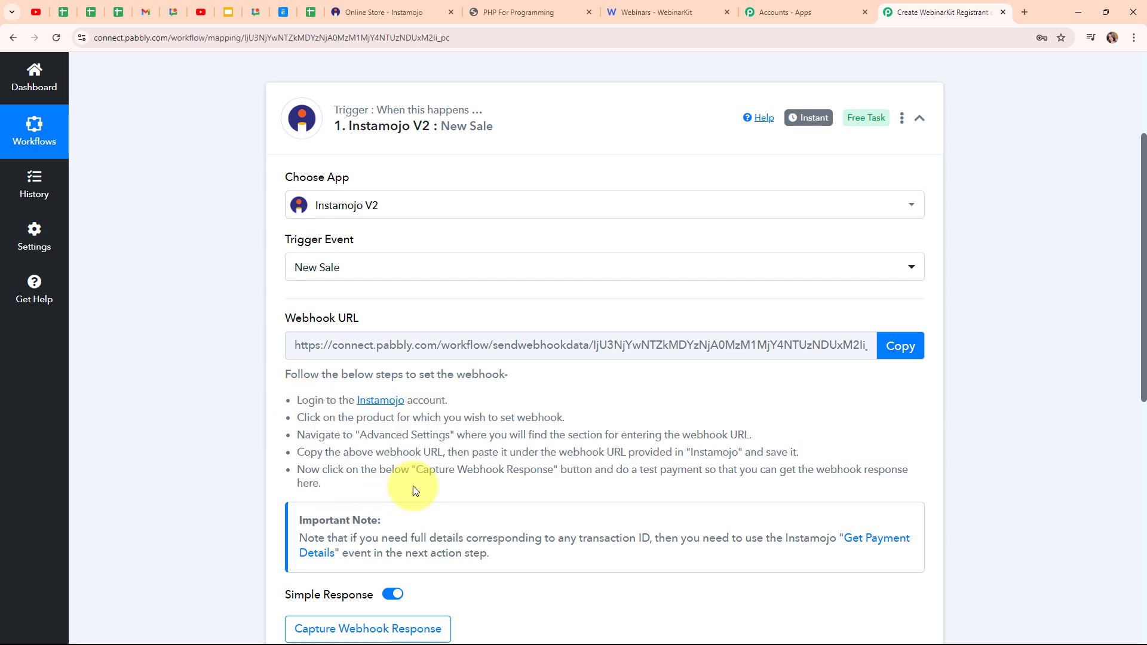
click(905, 353)
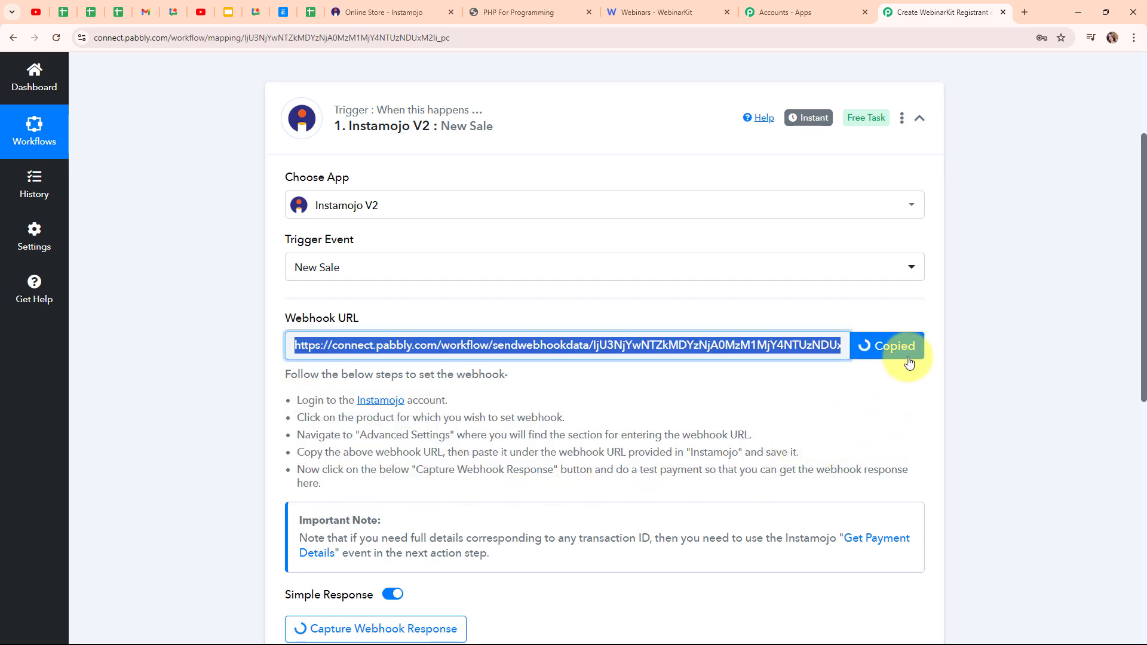
Step: Open the advanced settings of the PHP For Programming product in Instamojo
click(374, 7)
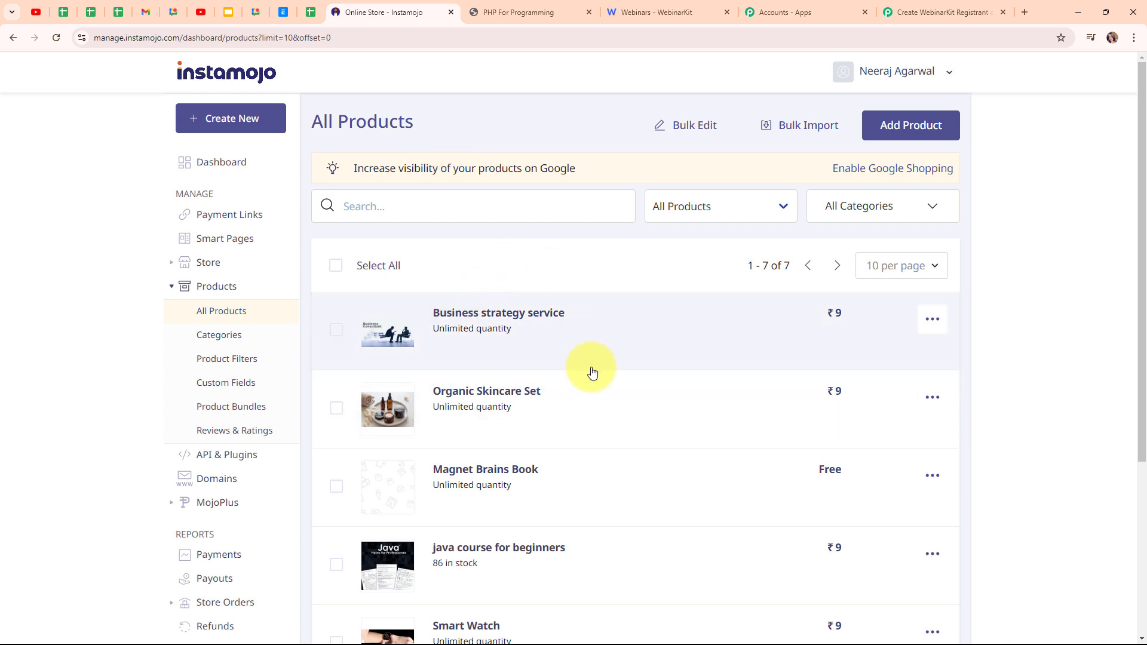
scroll(590, 373, down, 4)
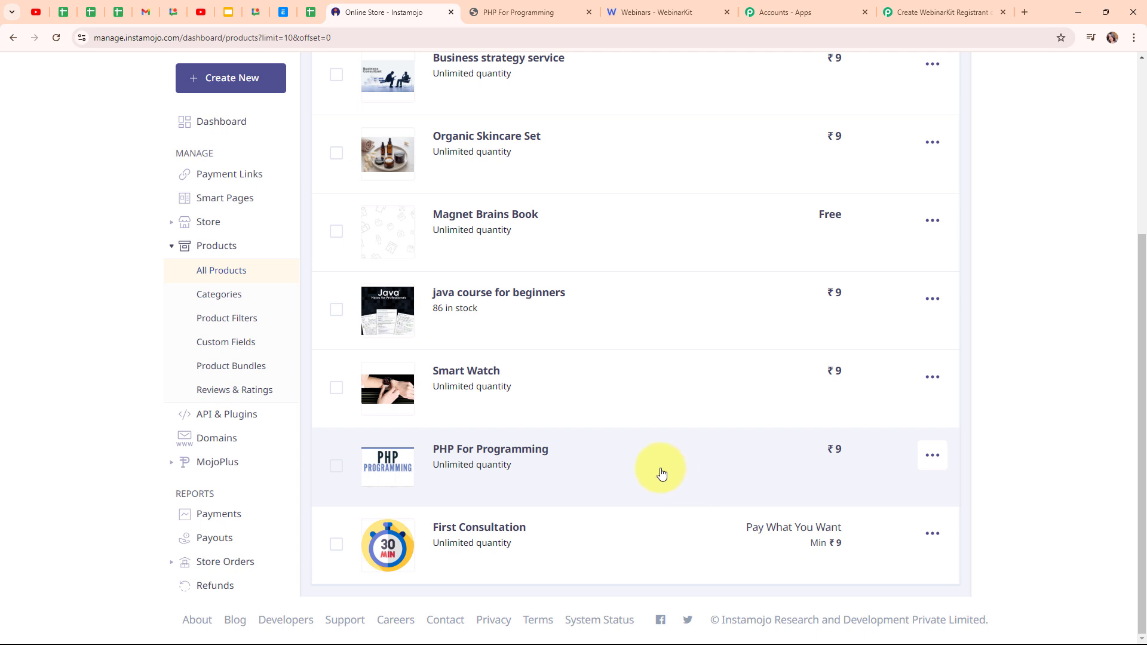
click(467, 454)
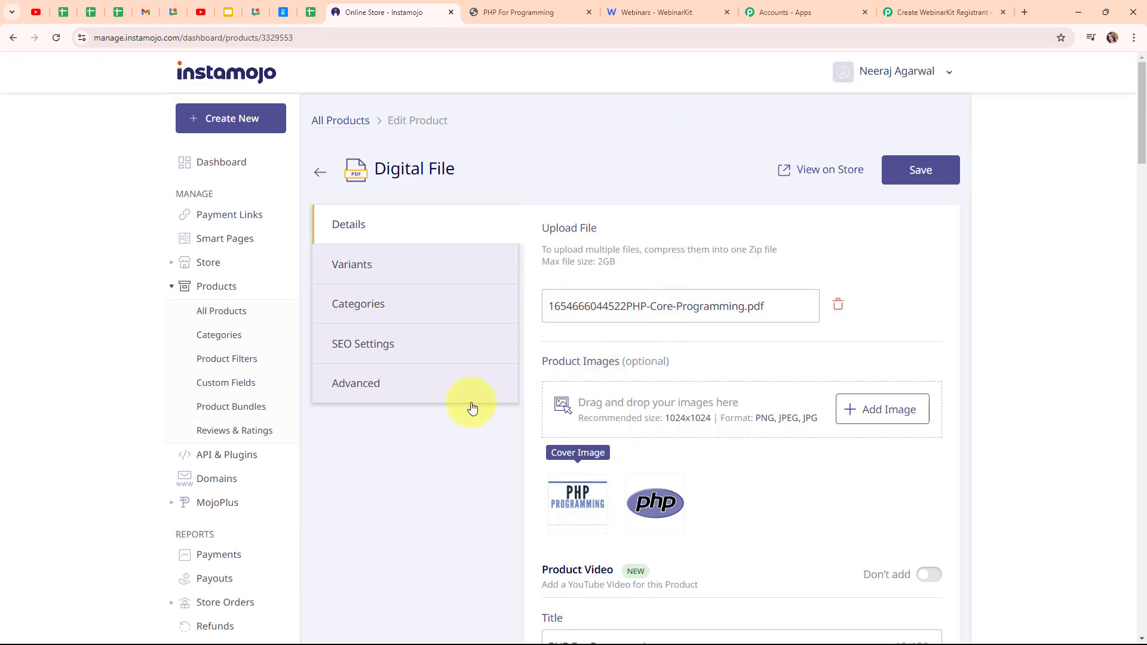
click(354, 392)
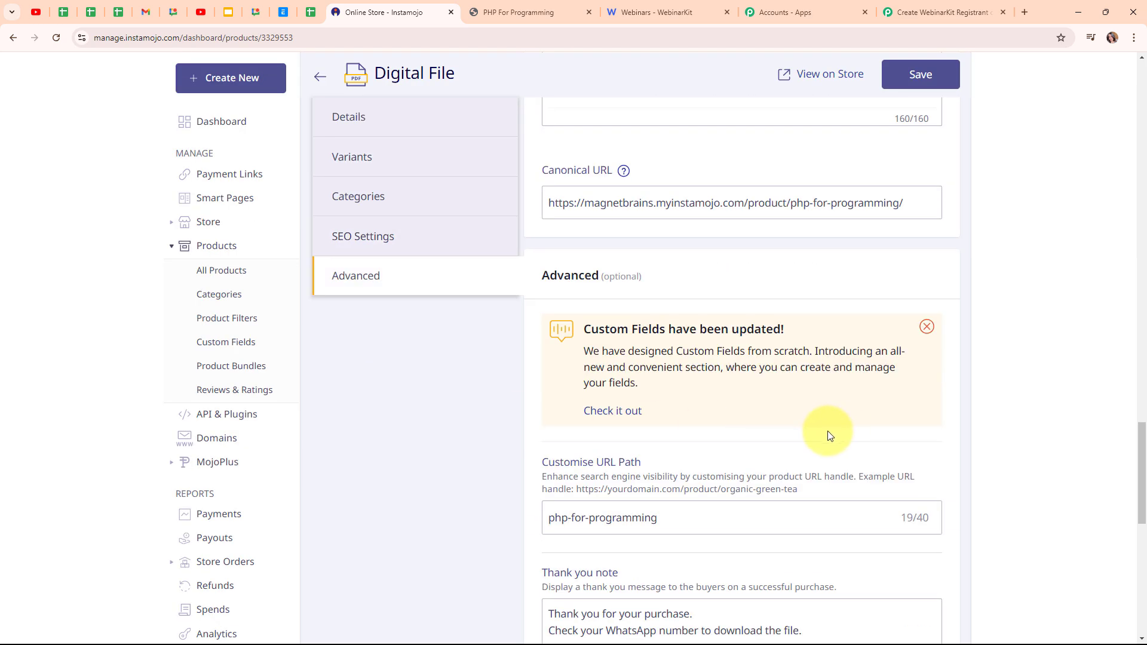
scroll(828, 436, down, 7)
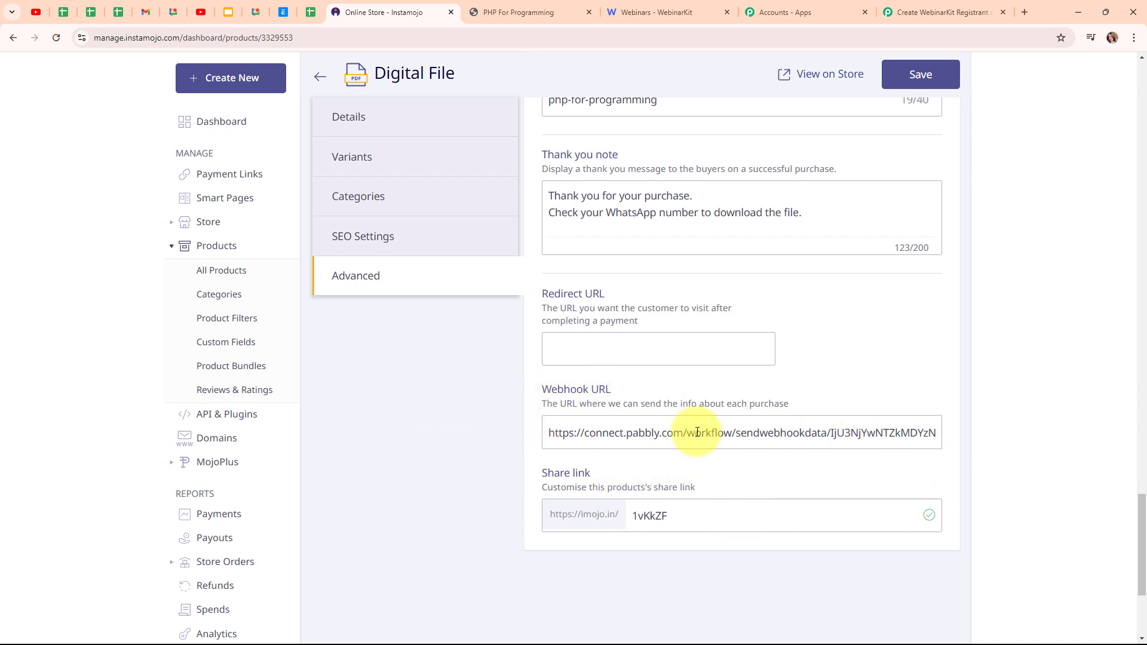
Step: Replace the product's Webhook URL with the Pabbly URL and save the product
key(ctrl+a)
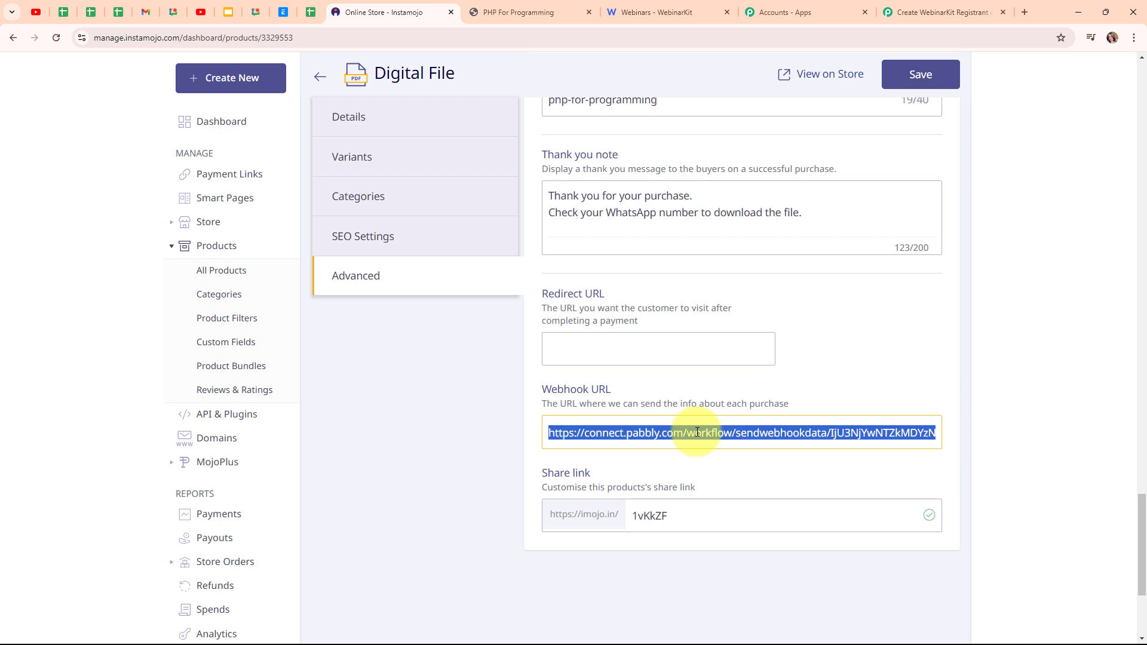
key(BackSpace)
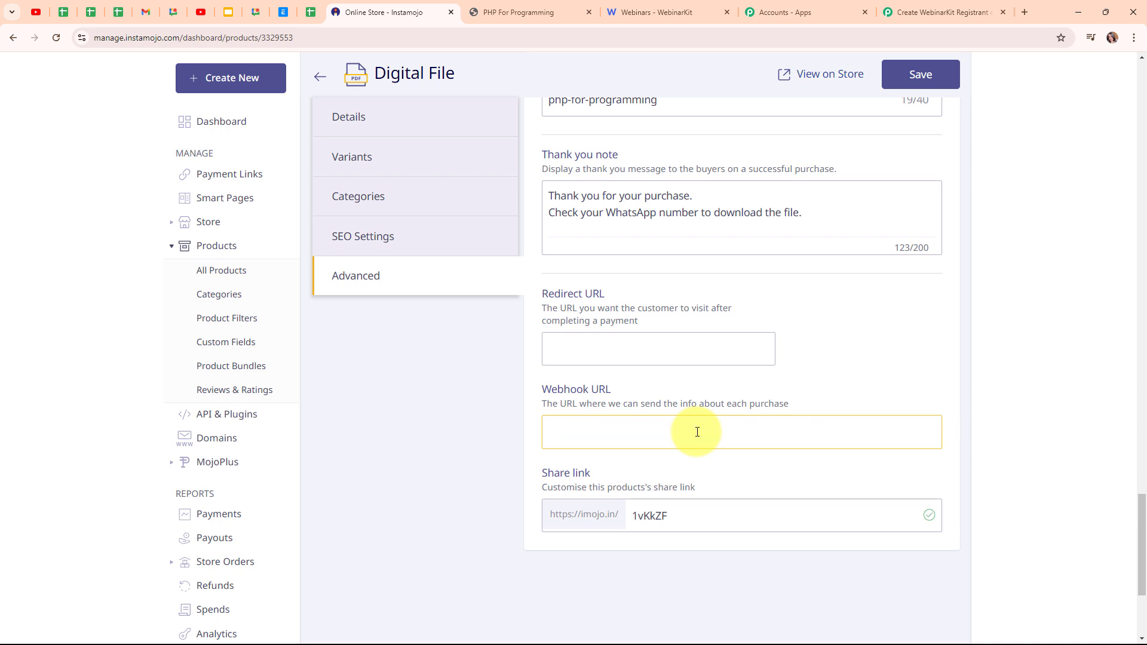
key(ctrl+v)
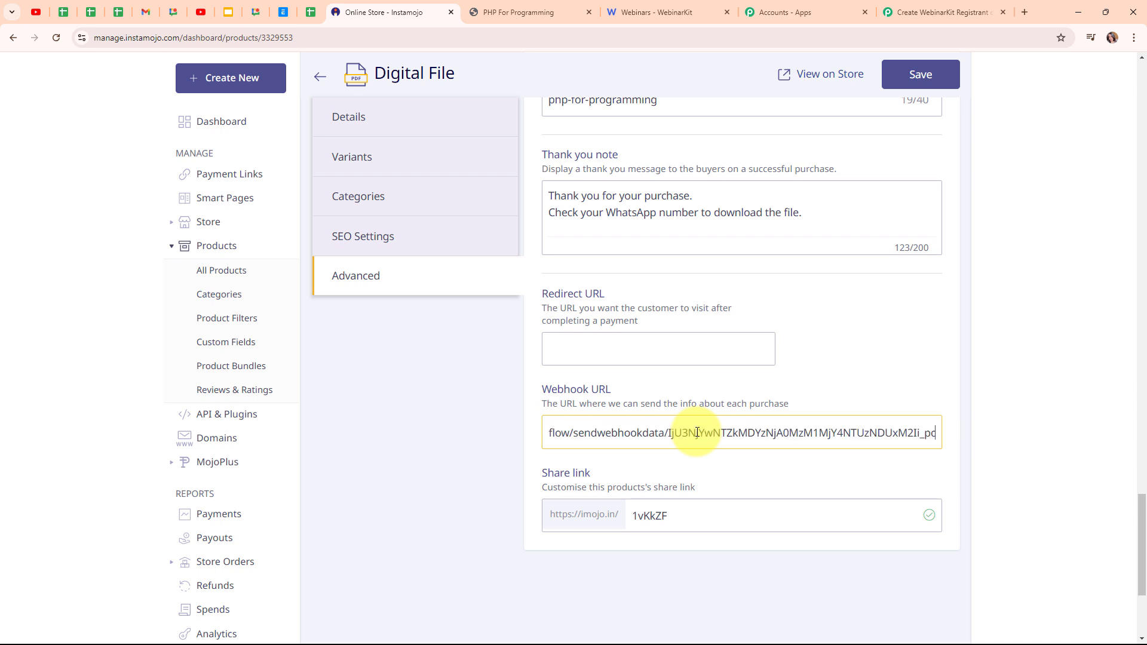
click(543, 461)
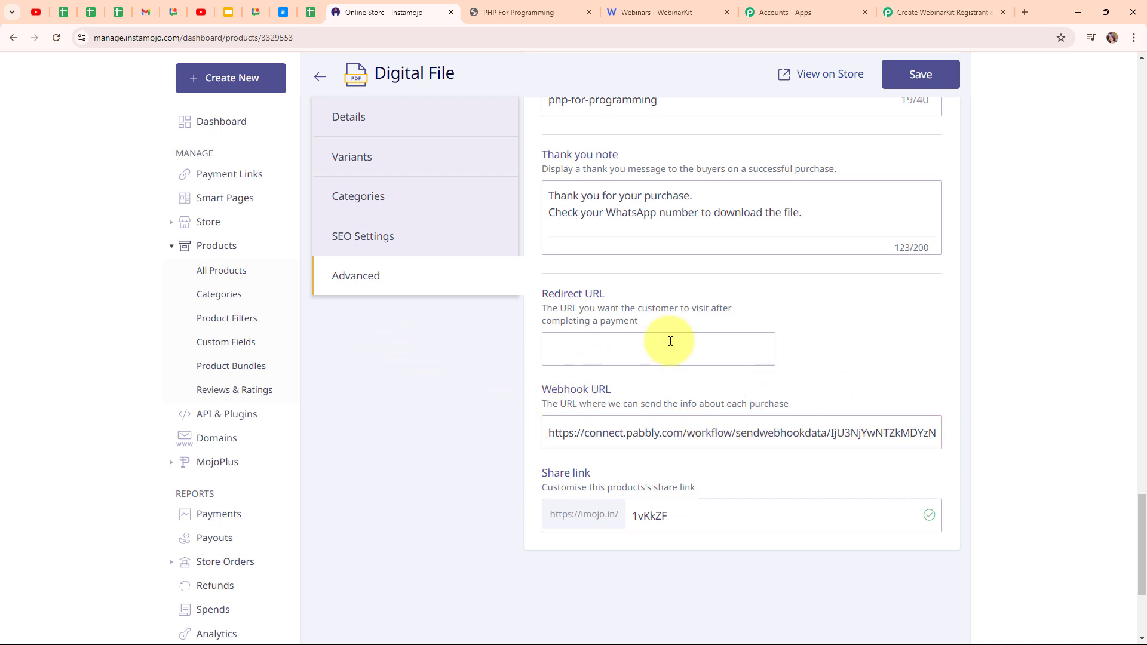
click(952, 75)
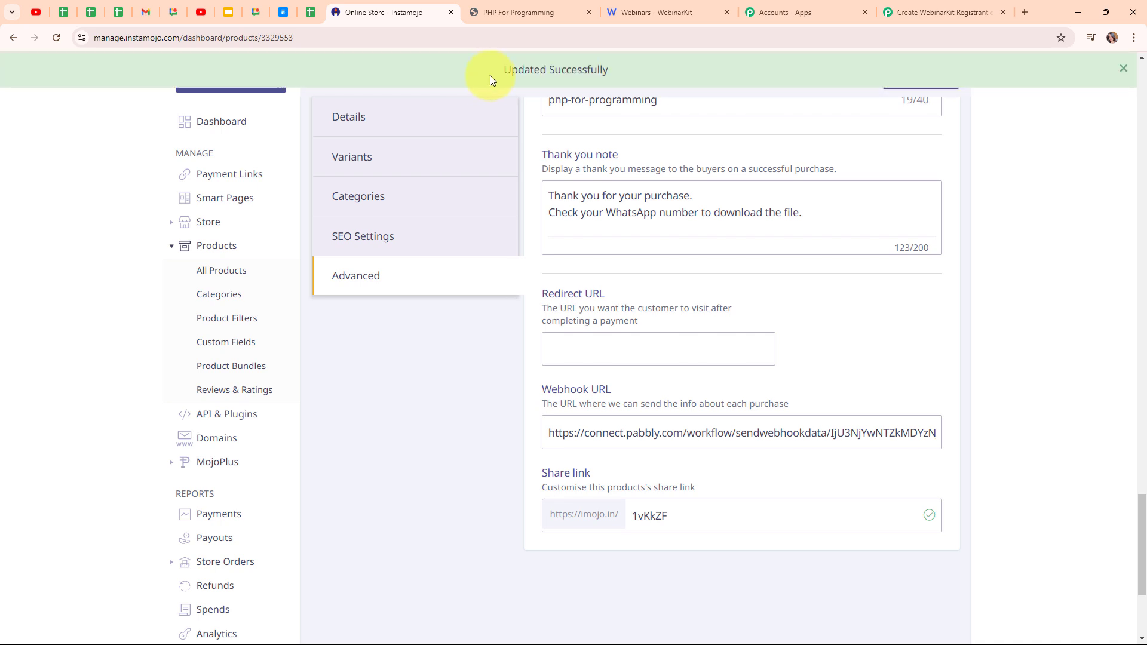
click(1123, 70)
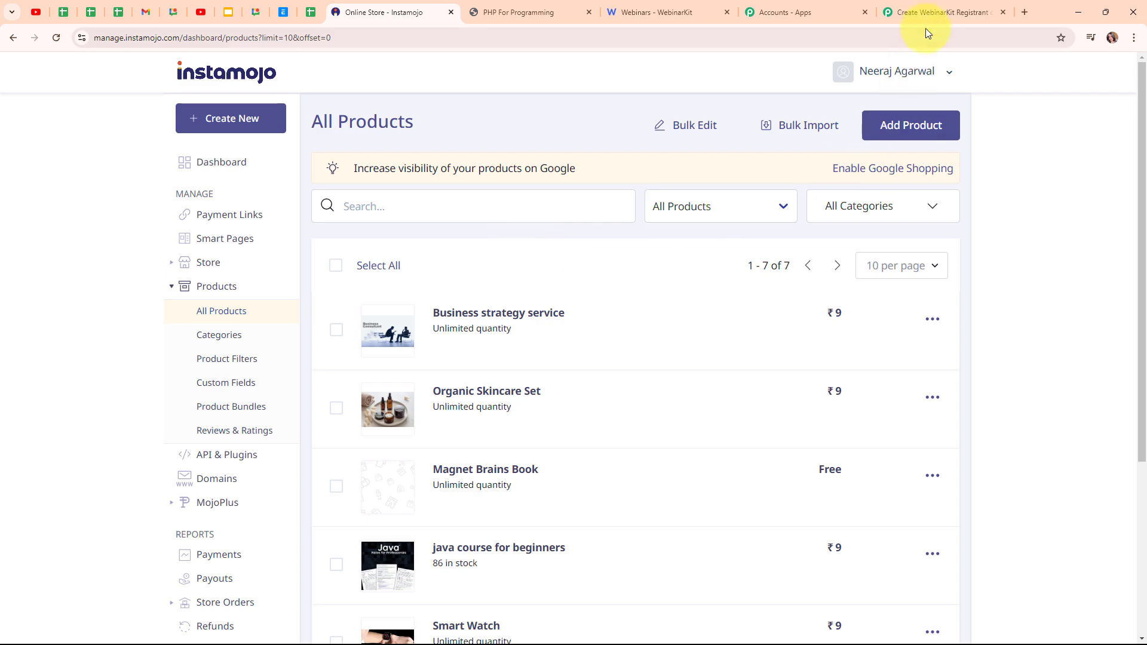
Step: Open the PHP For Programming store page and start buying the product
click(926, 10)
scroll(819, 379, down, 4)
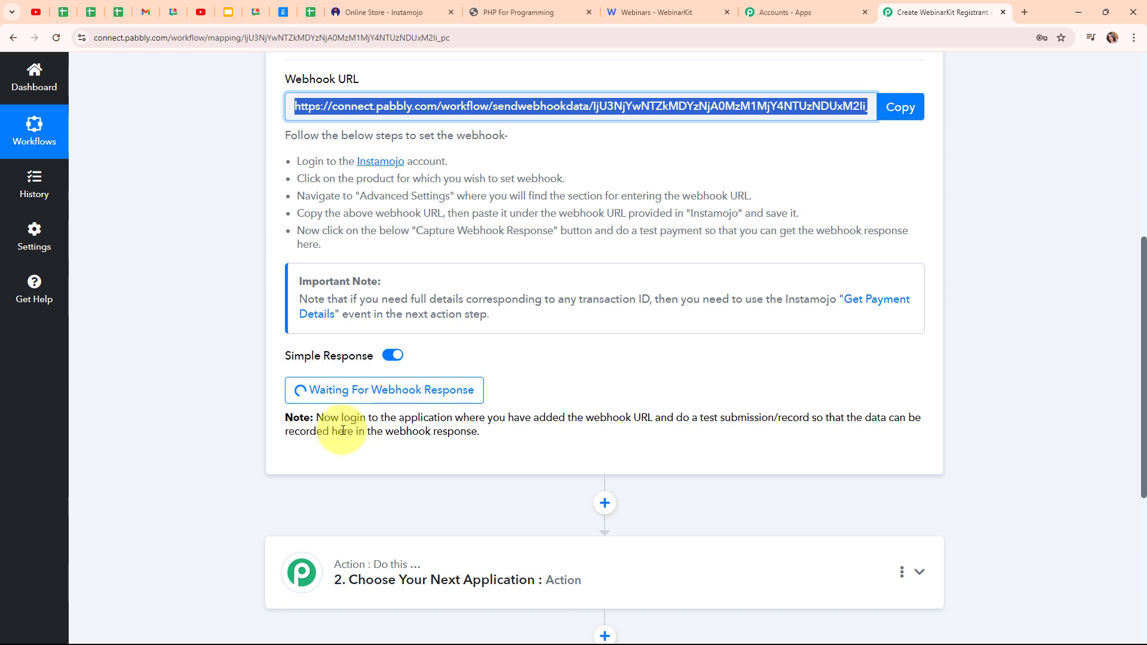
click(514, 12)
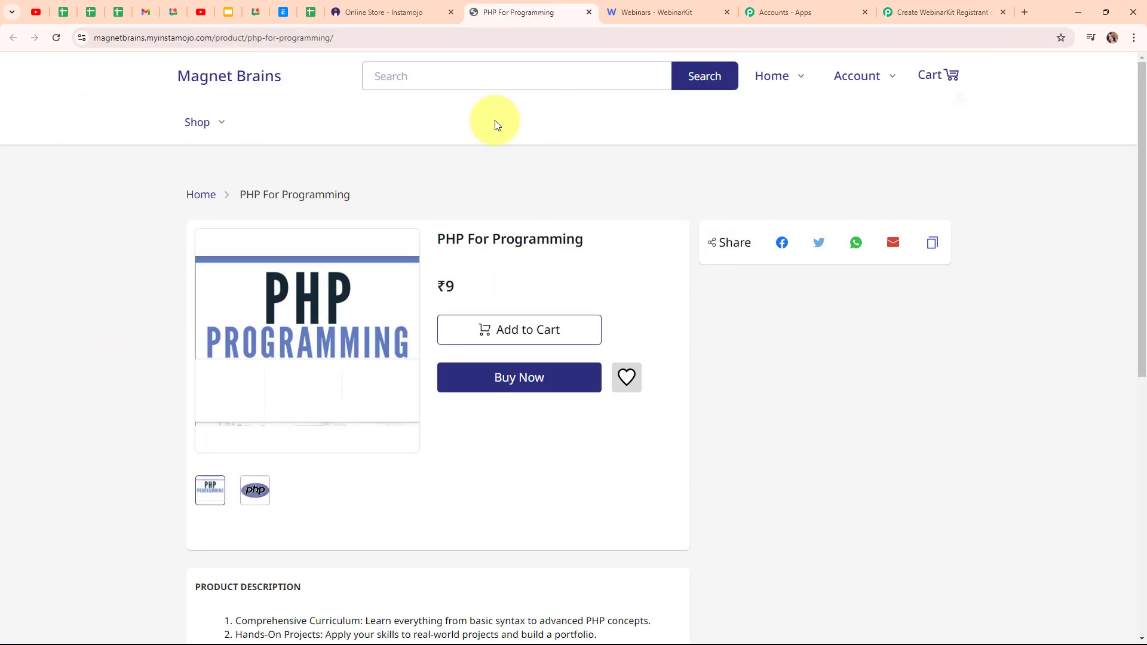
click(518, 380)
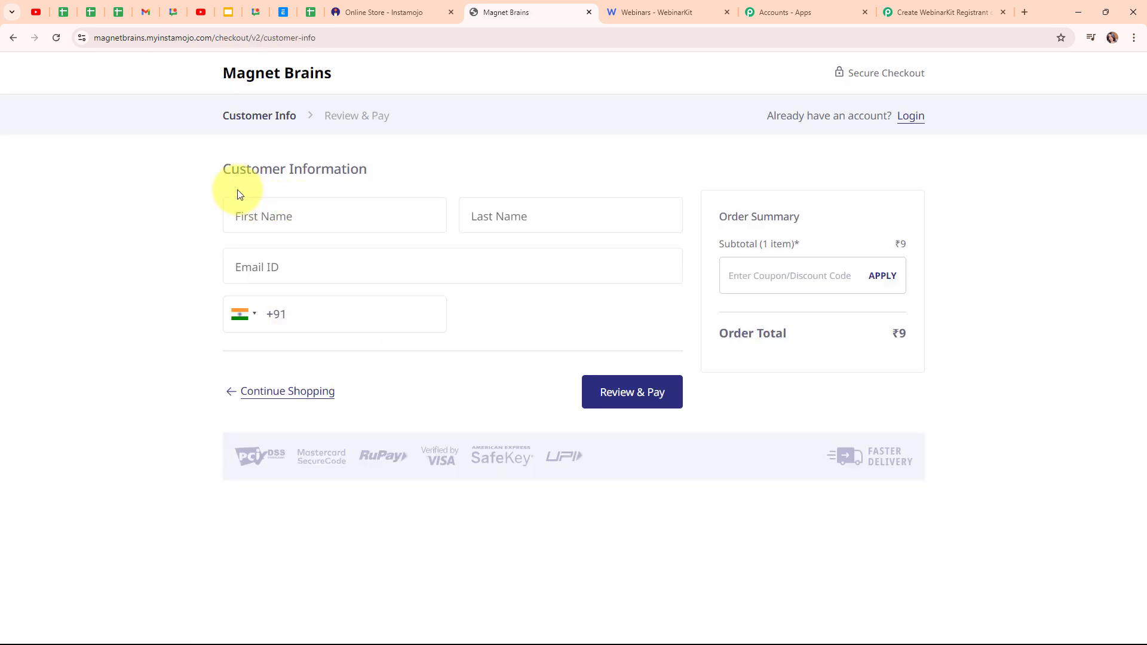
drag(226, 171, 428, 174)
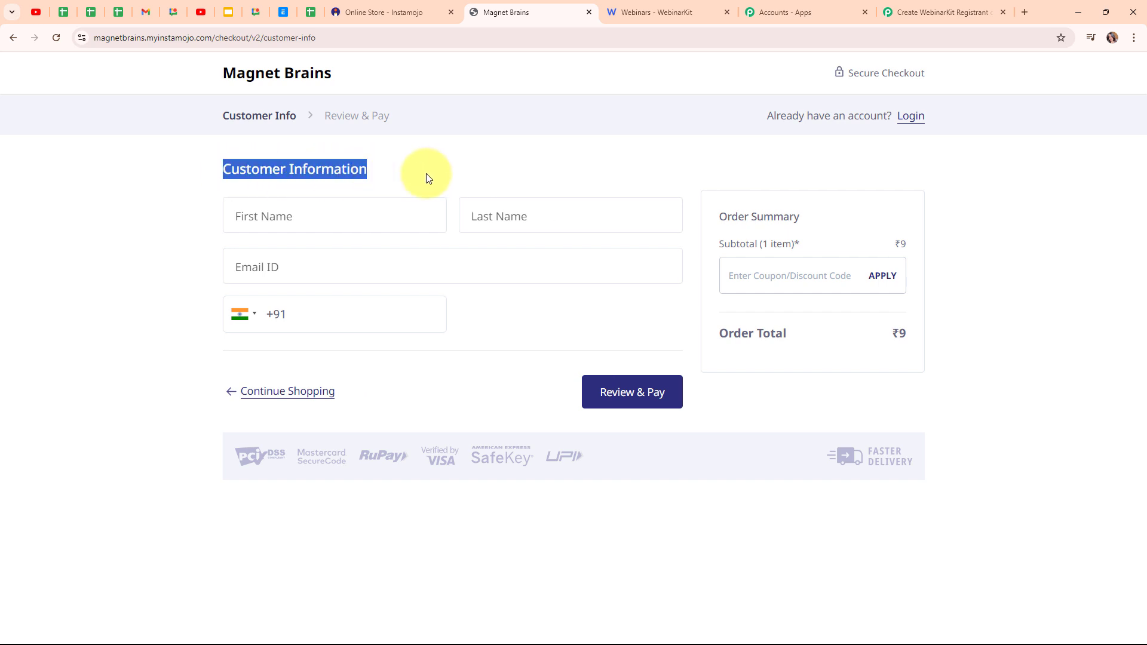
click(435, 177)
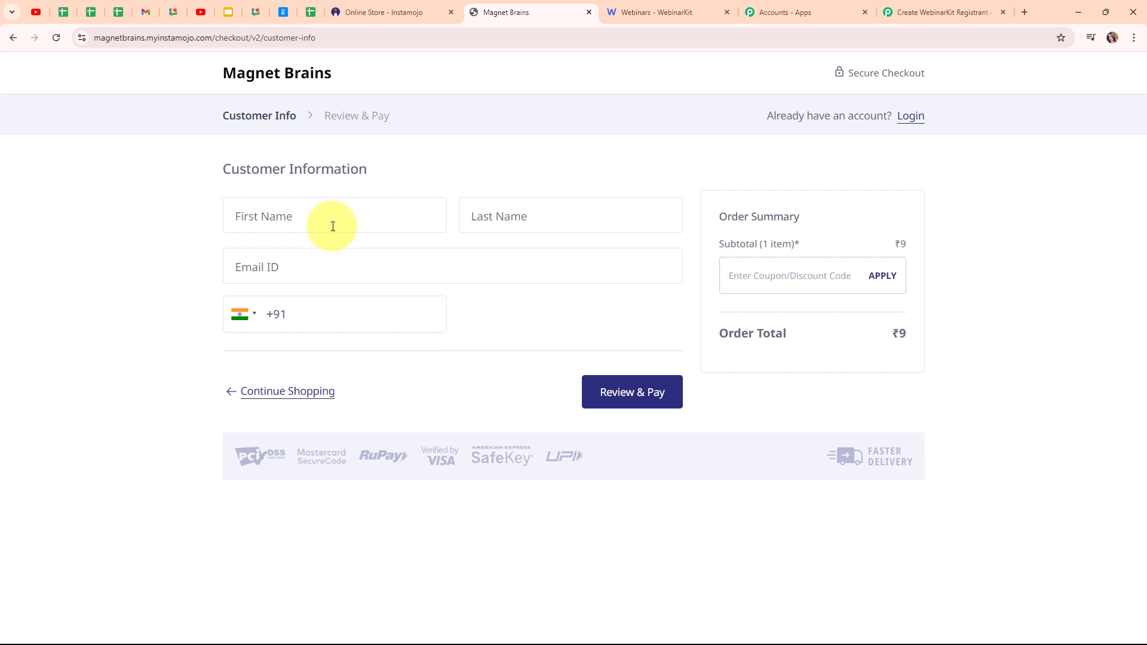
Step: Enter the test buyer's first and last name, email and mobile number, then continue
click(257, 218)
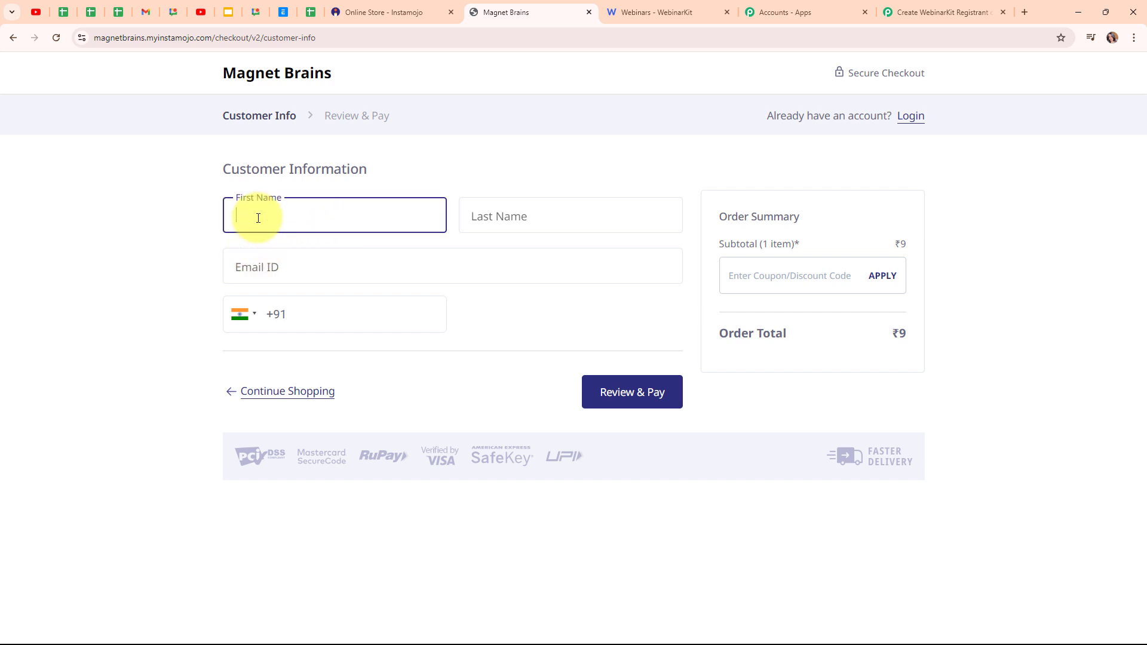
text(Dummy)
click(465, 205)
text(User)
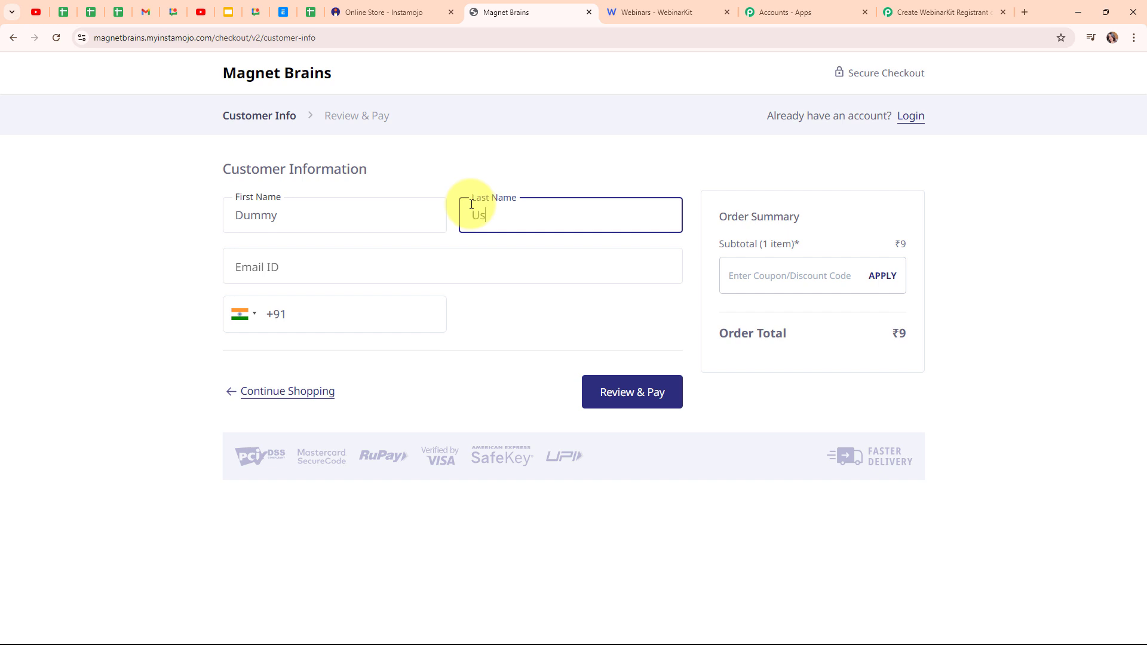
click(406, 266)
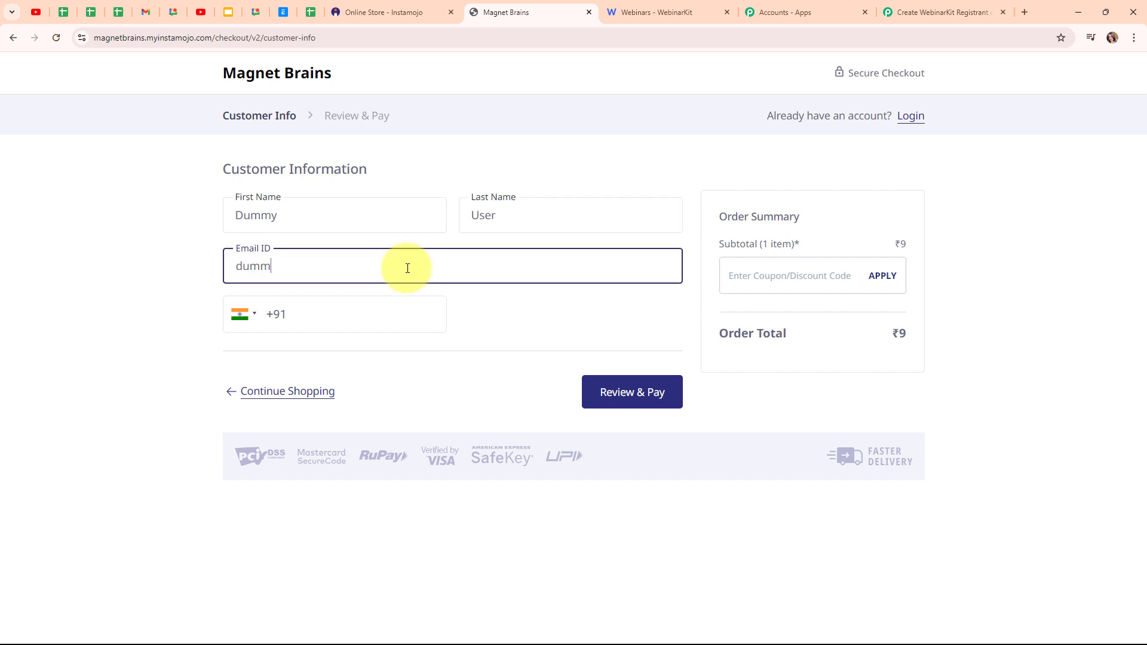
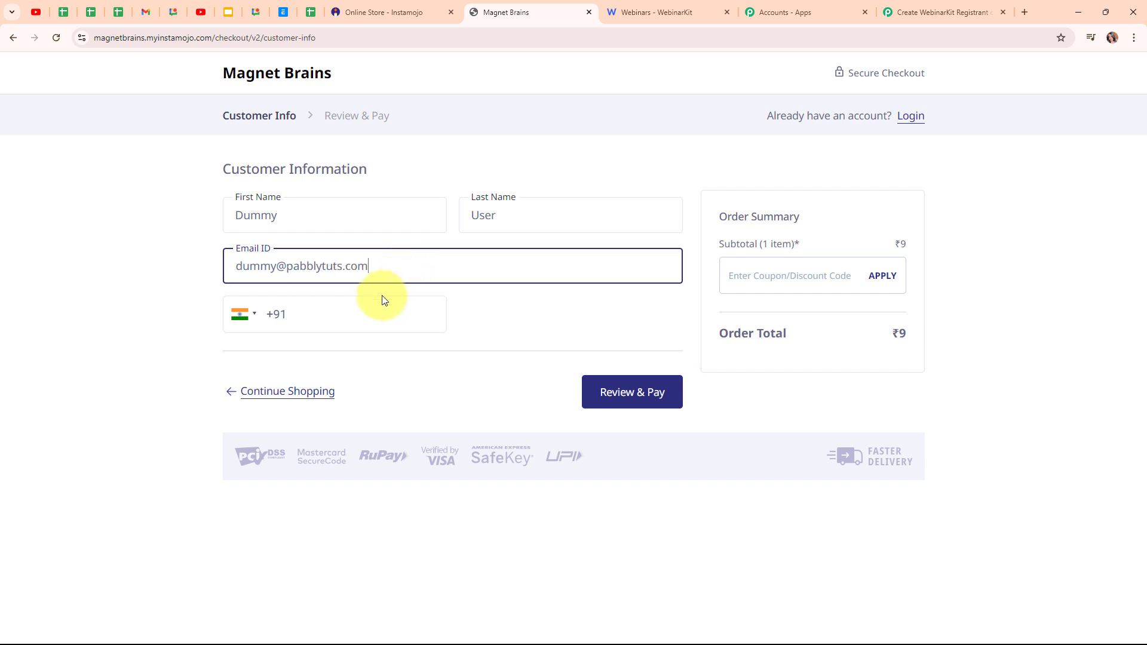
click(372, 302)
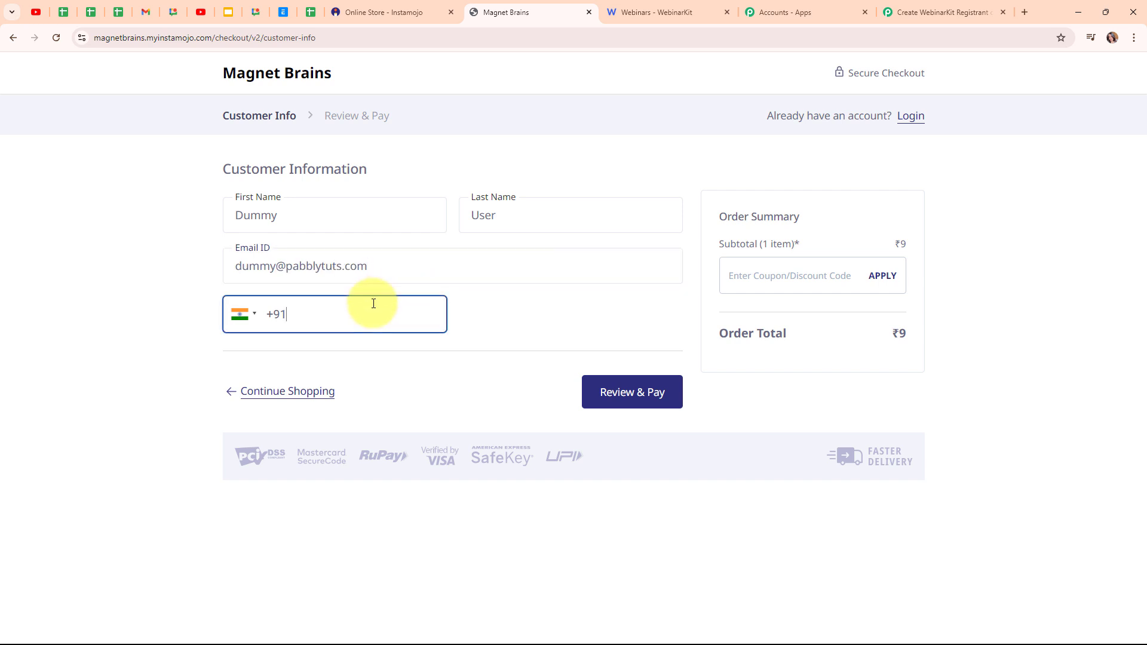
text(80000000000)
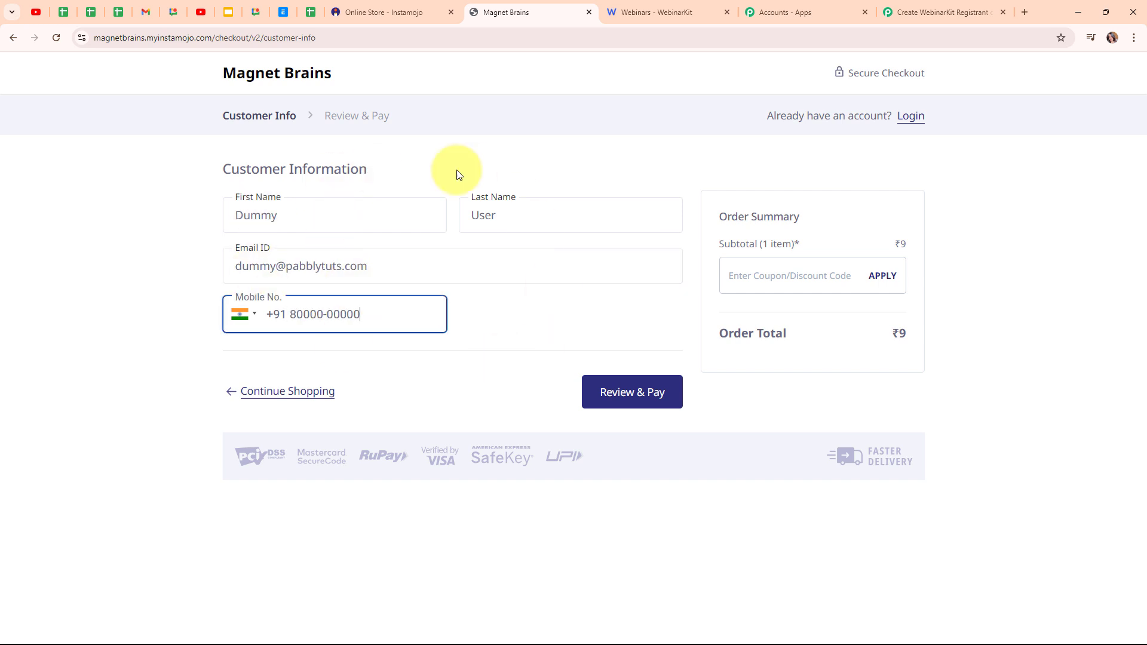
click(617, 401)
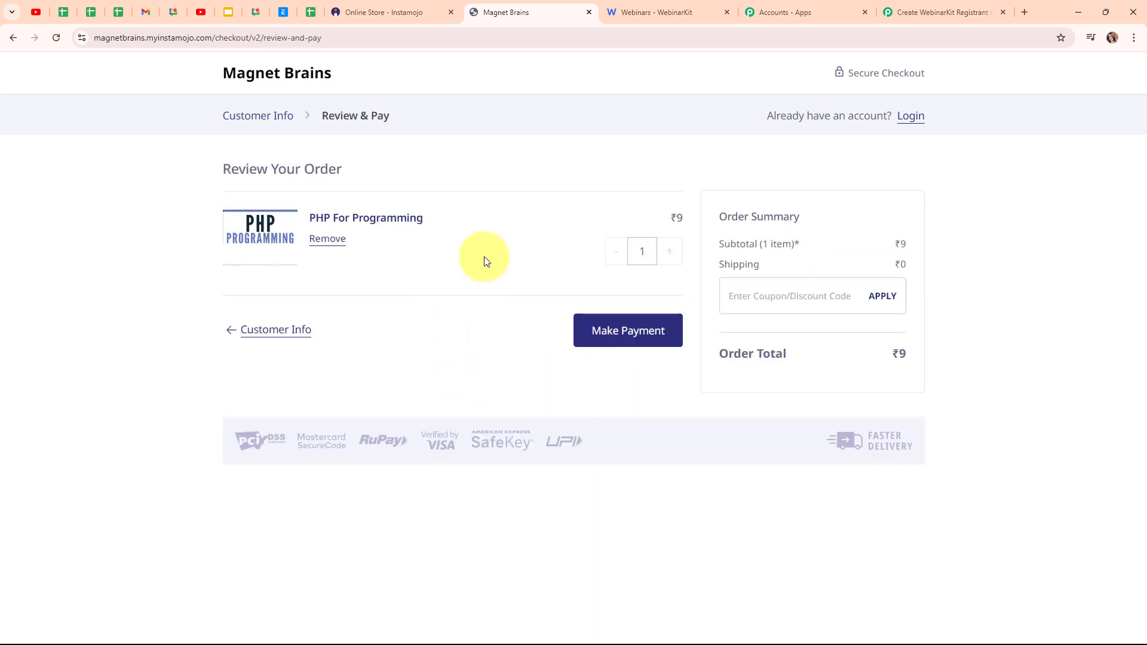
Step: Pay the ₹9 order by Credit / Debit Card using the saved Visa card
click(650, 333)
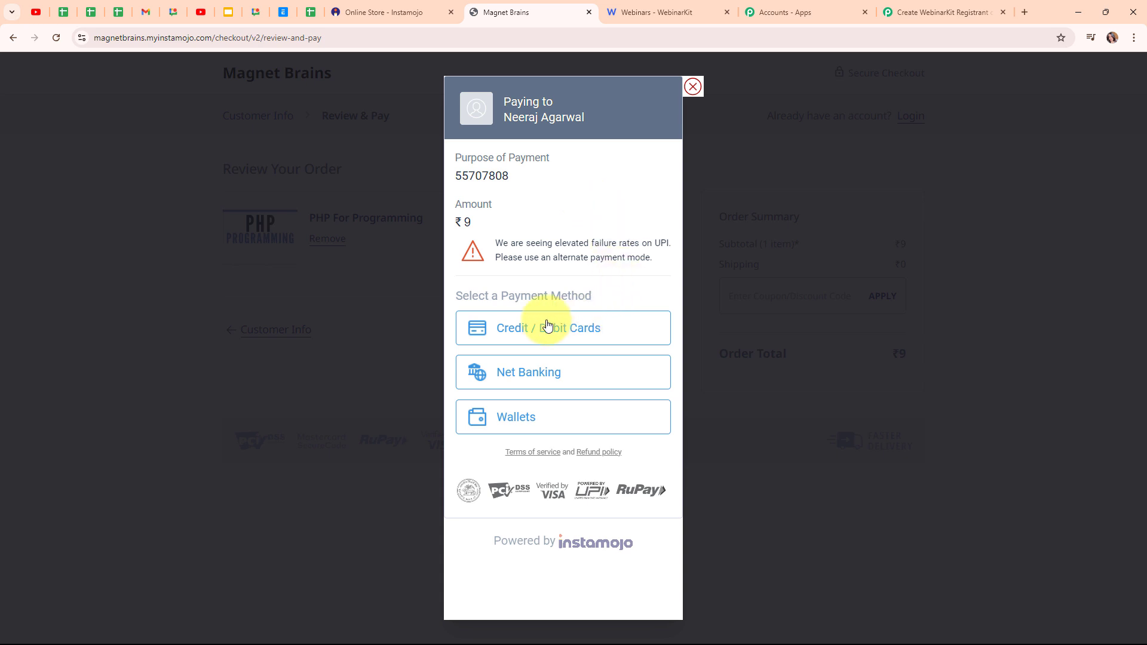
click(530, 326)
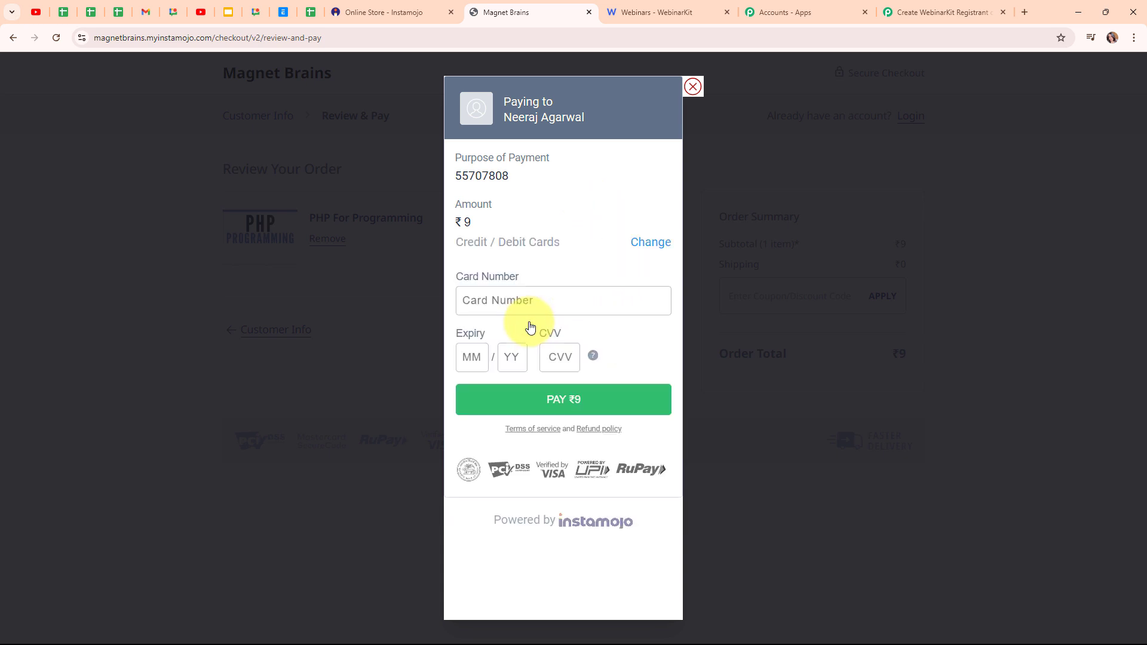
click(496, 299)
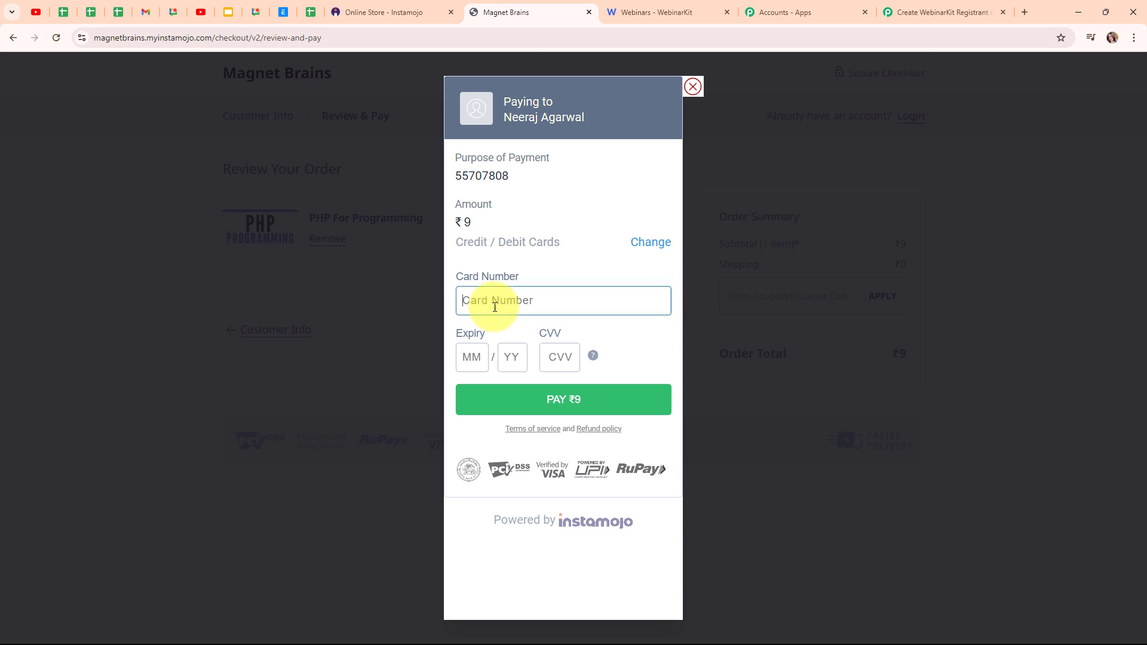
click(539, 339)
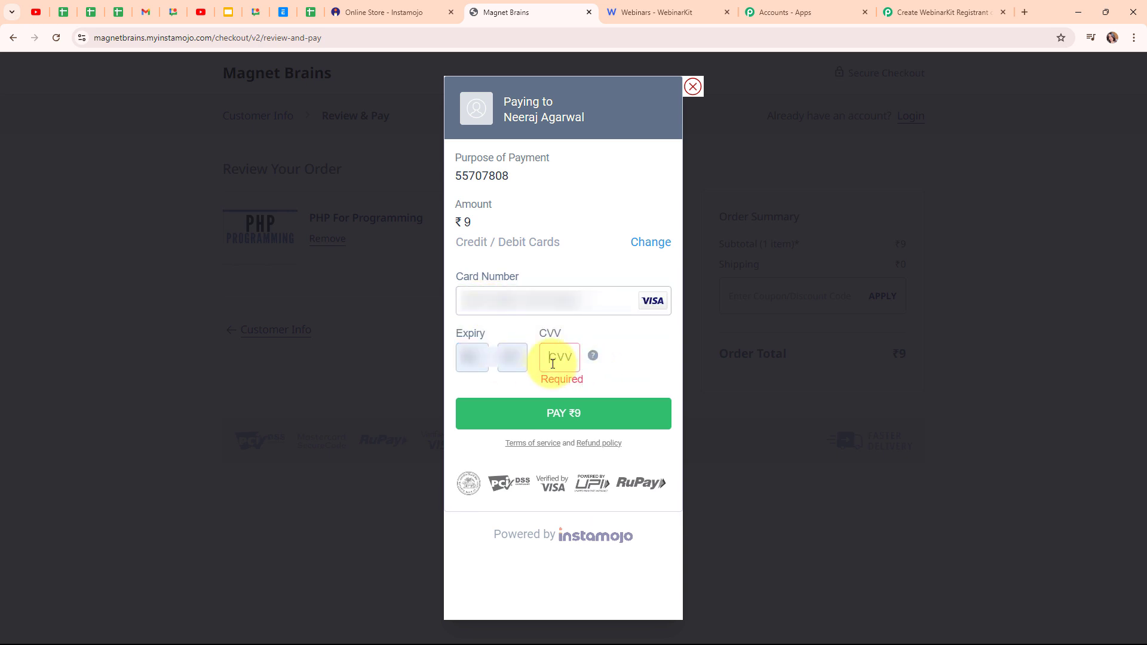
text(•••)
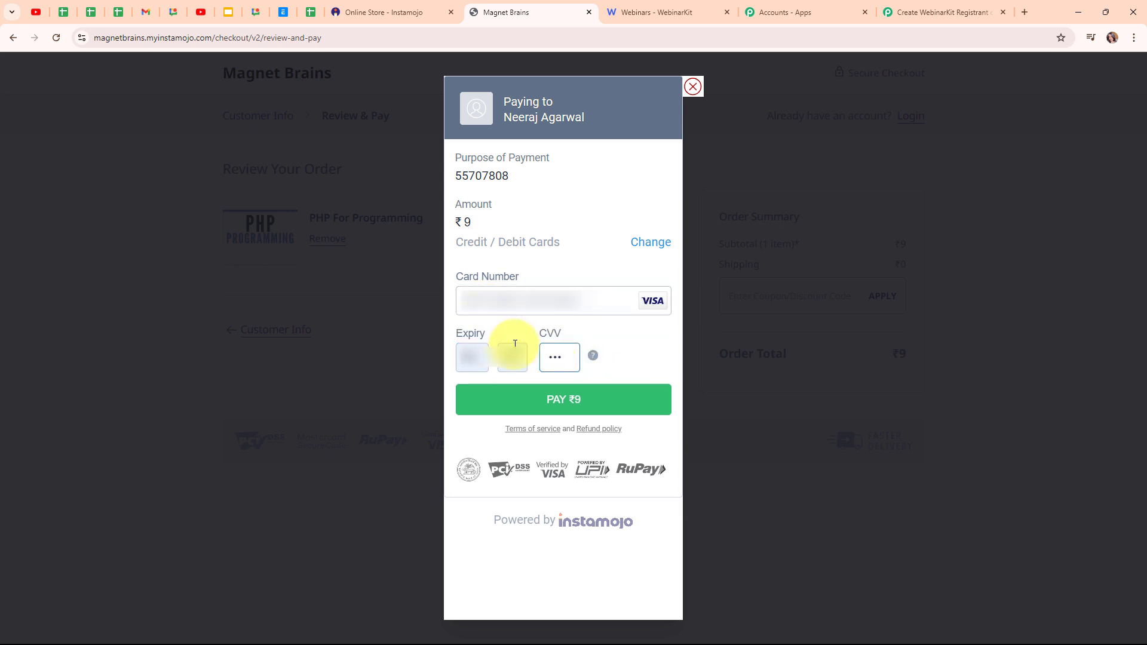
click(651, 340)
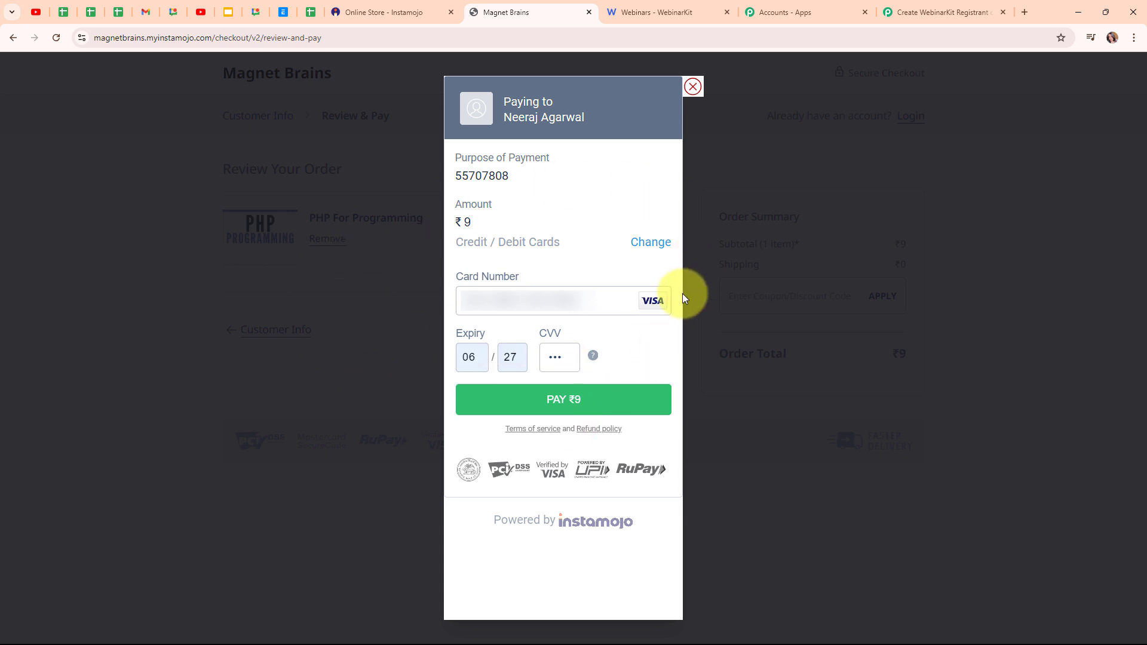
click(562, 412)
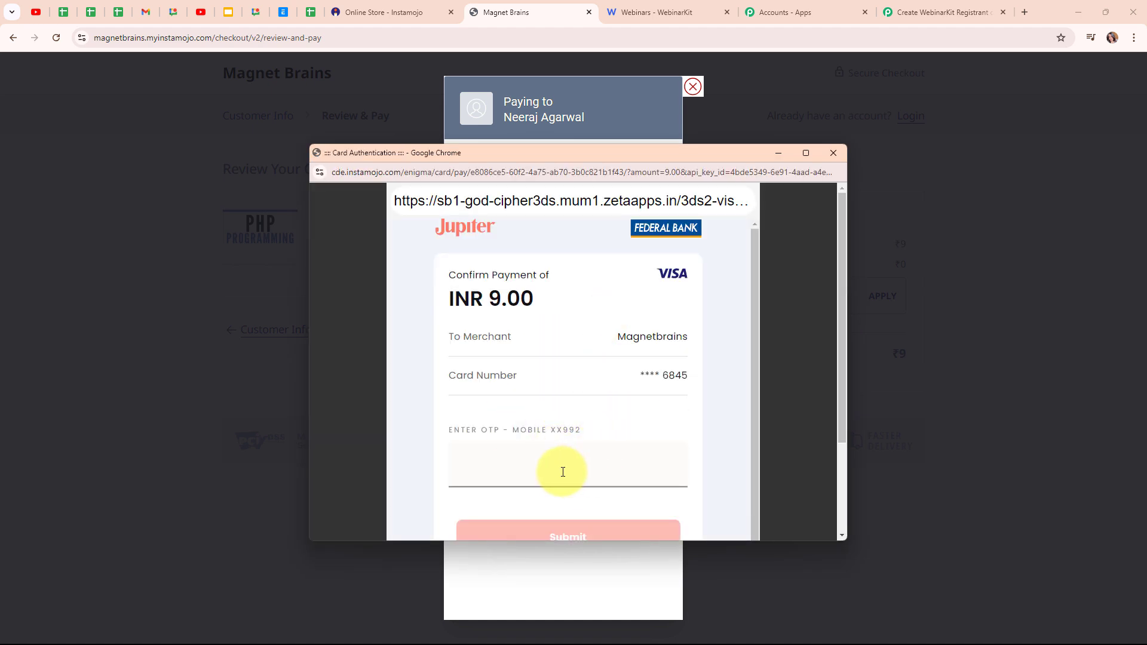
Step: Enter the OTP to authorise the payment, then go back to the Pabbly workflow
click(593, 511)
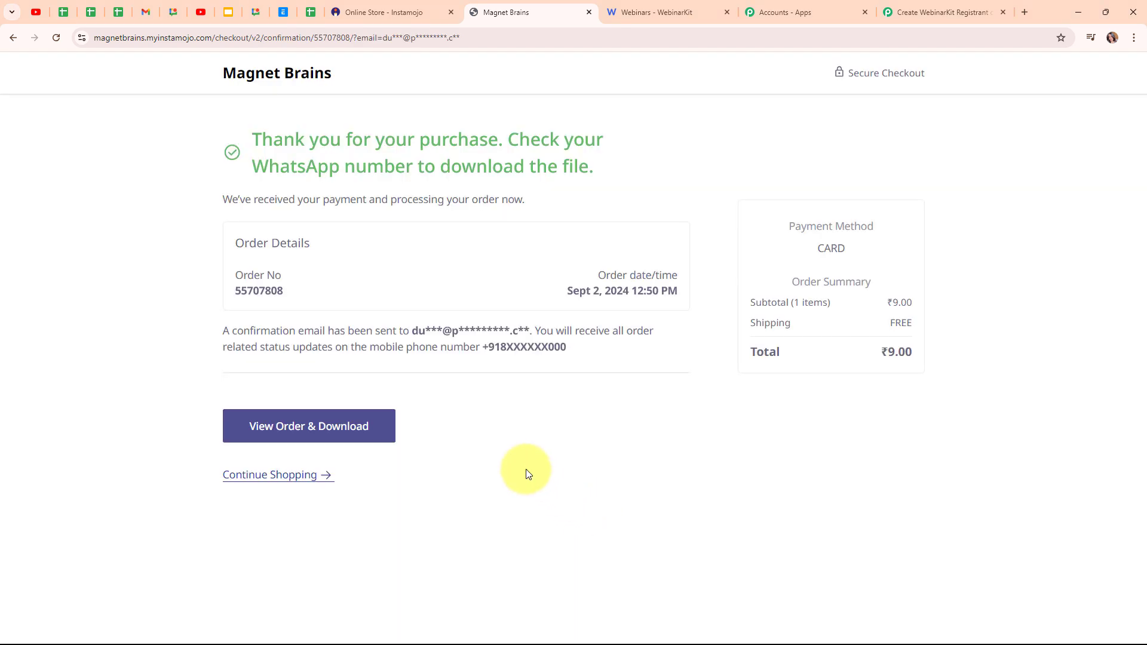
drag(502, 148, 505, 149)
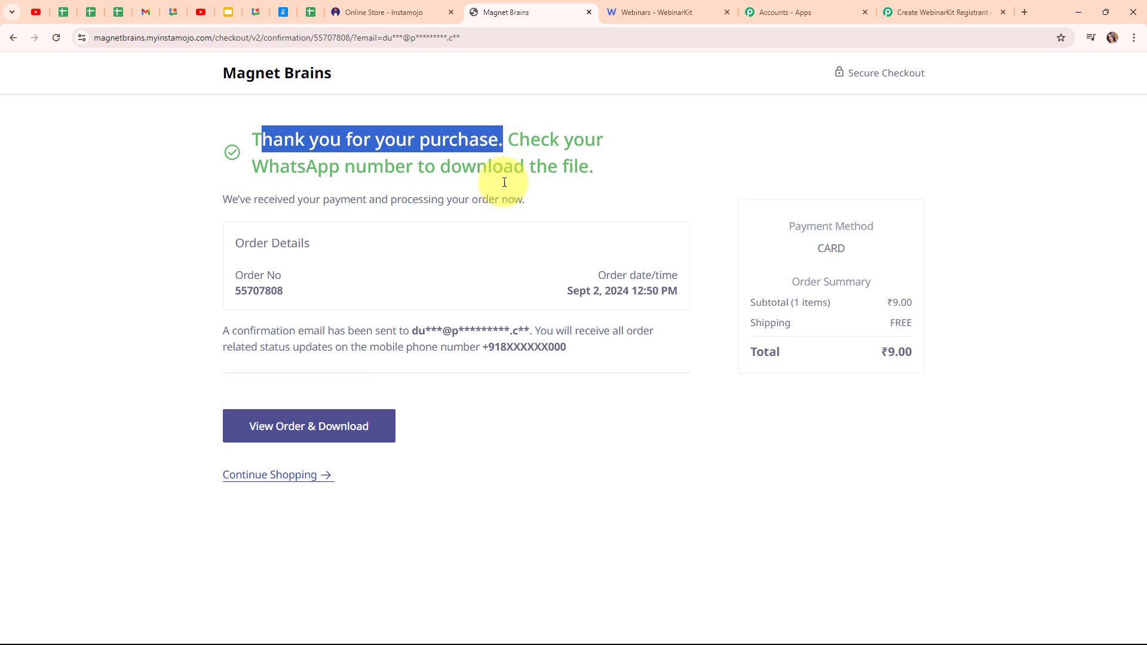
click(494, 366)
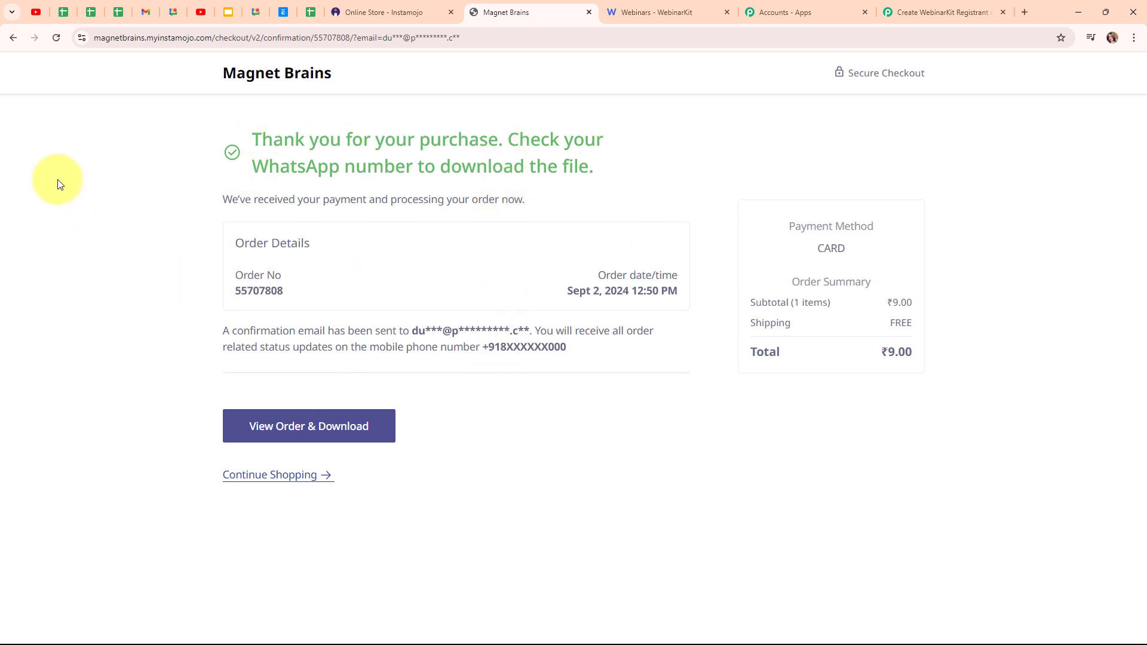
click(934, 8)
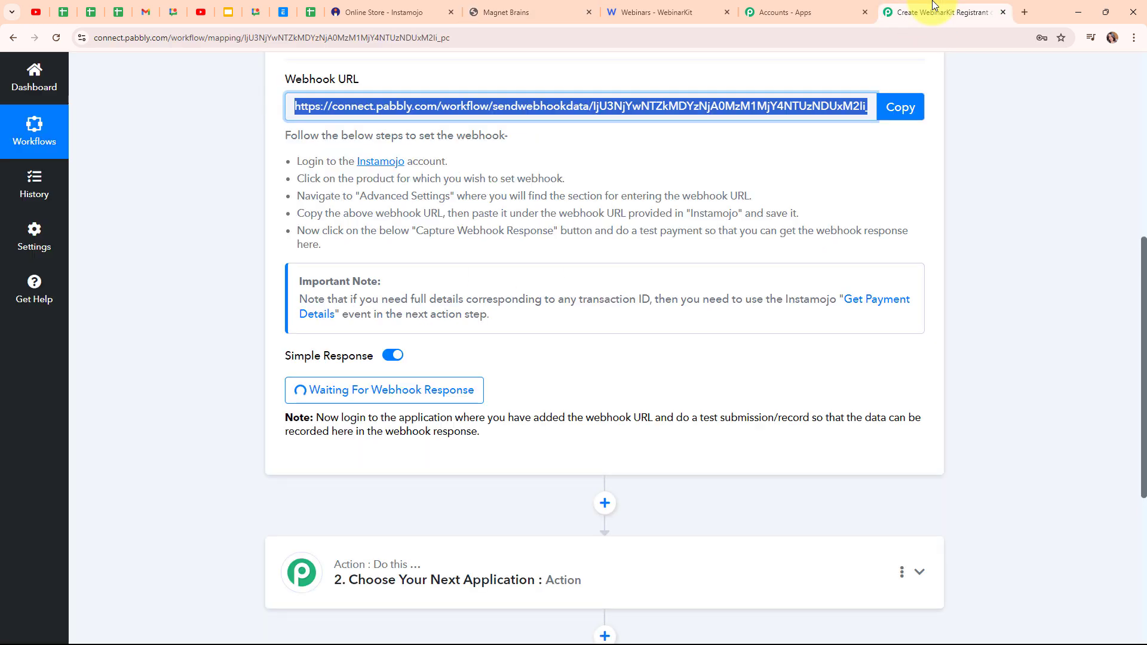
scroll(981, 286, down, 4)
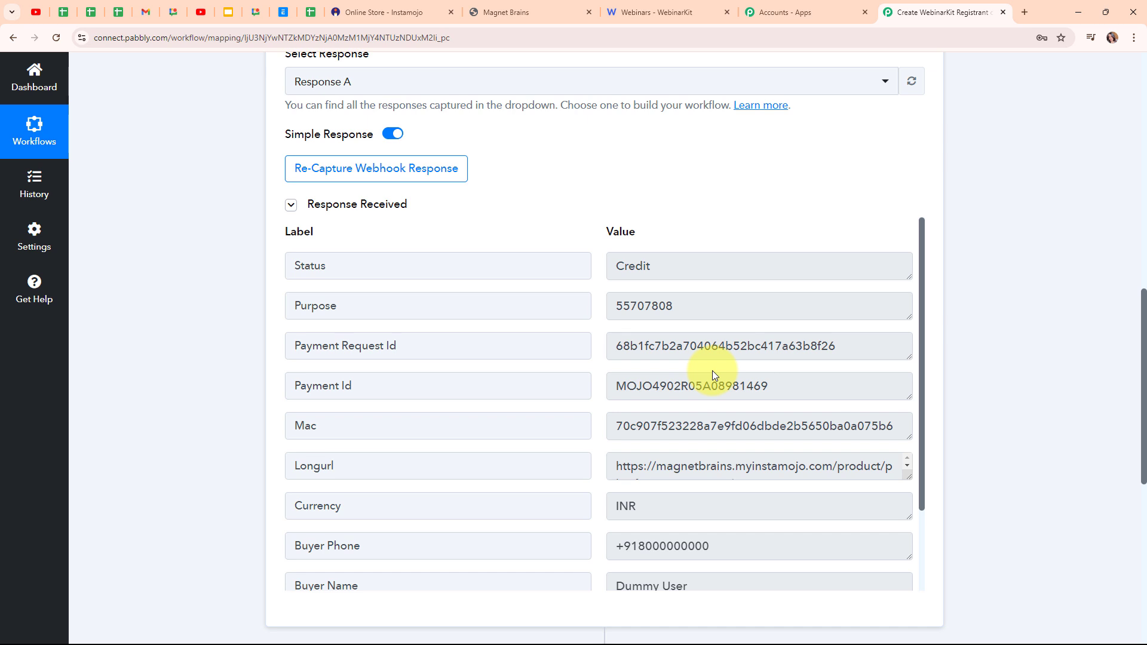
scroll(714, 375, down, 2)
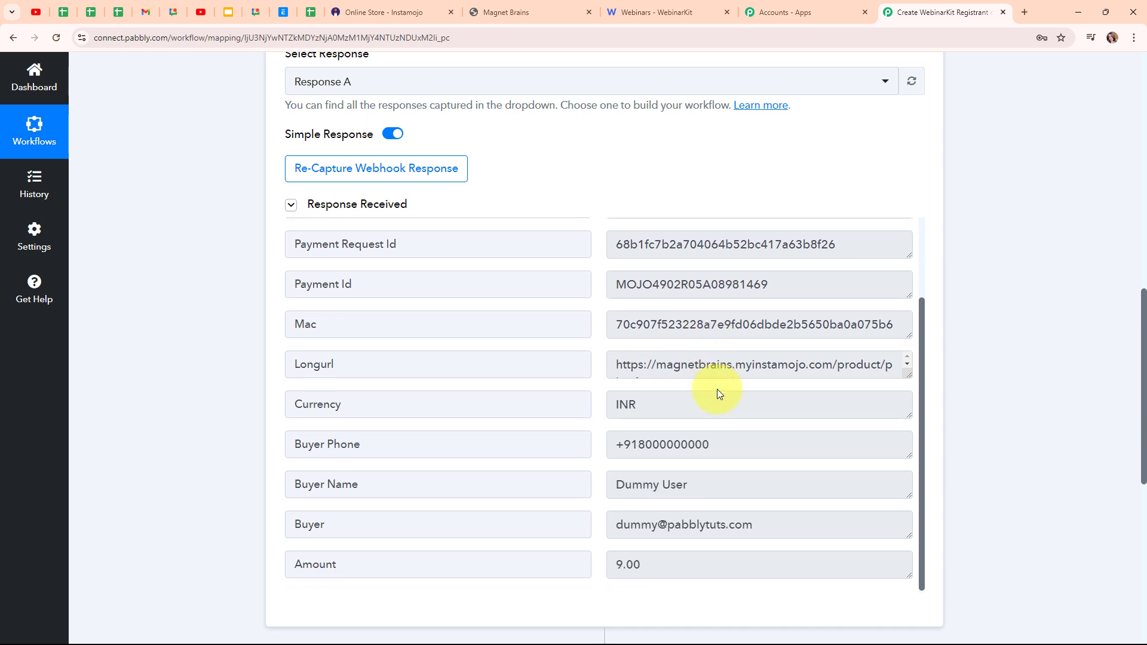
drag(735, 442, 566, 455)
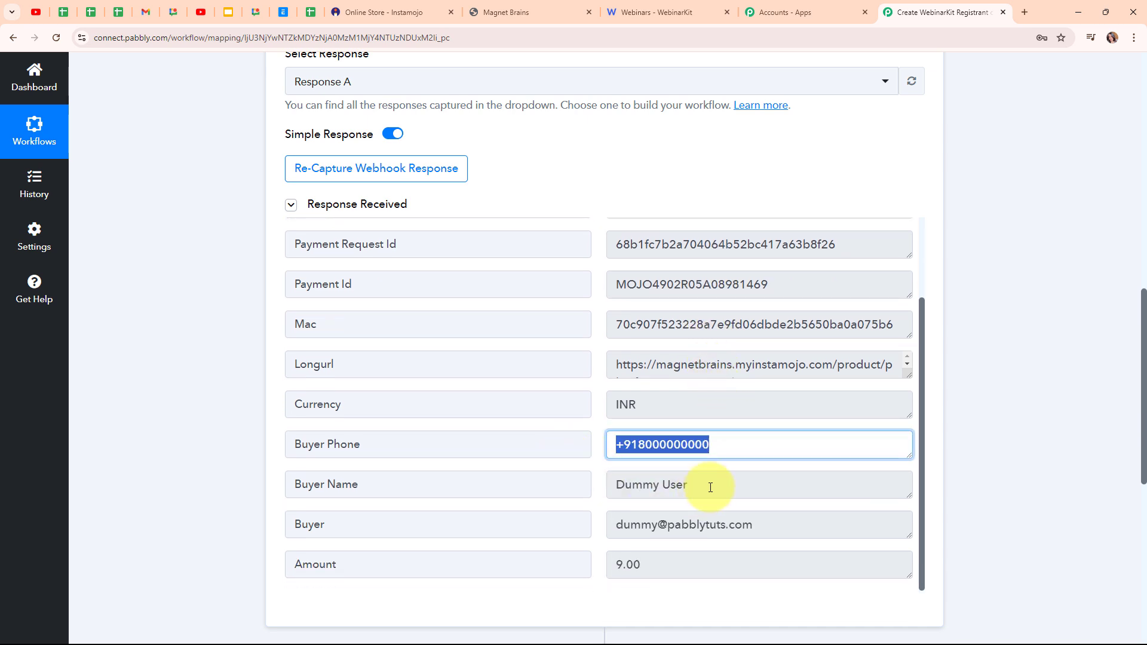
drag(709, 485, 482, 504)
drag(773, 518, 584, 535)
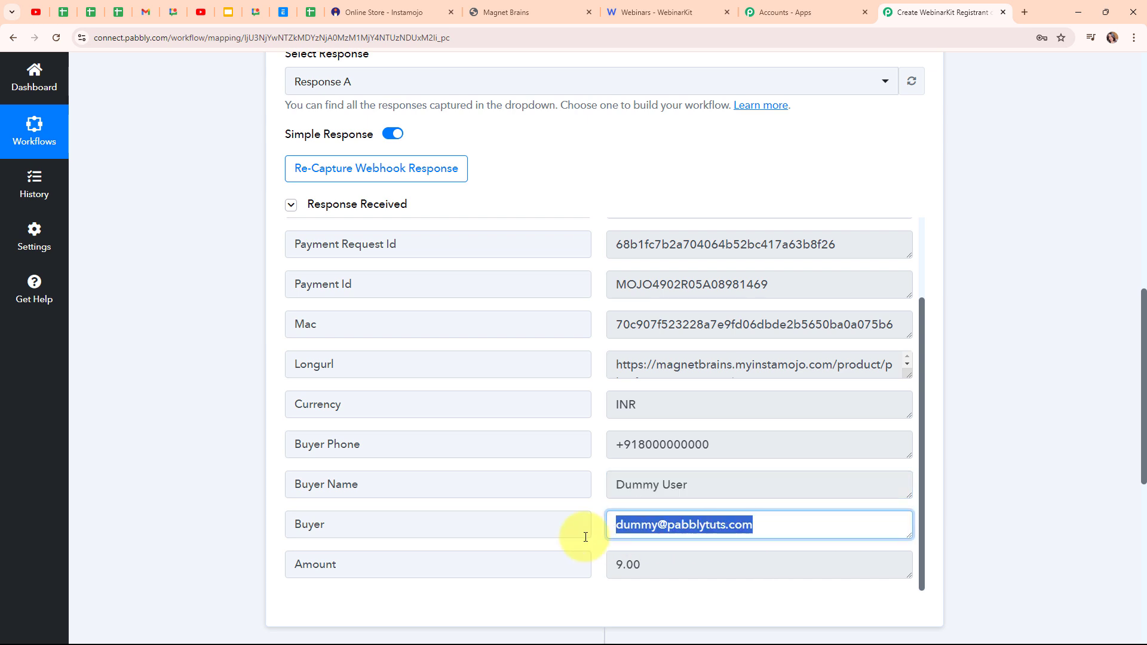
drag(639, 565, 543, 568)
click(429, 589)
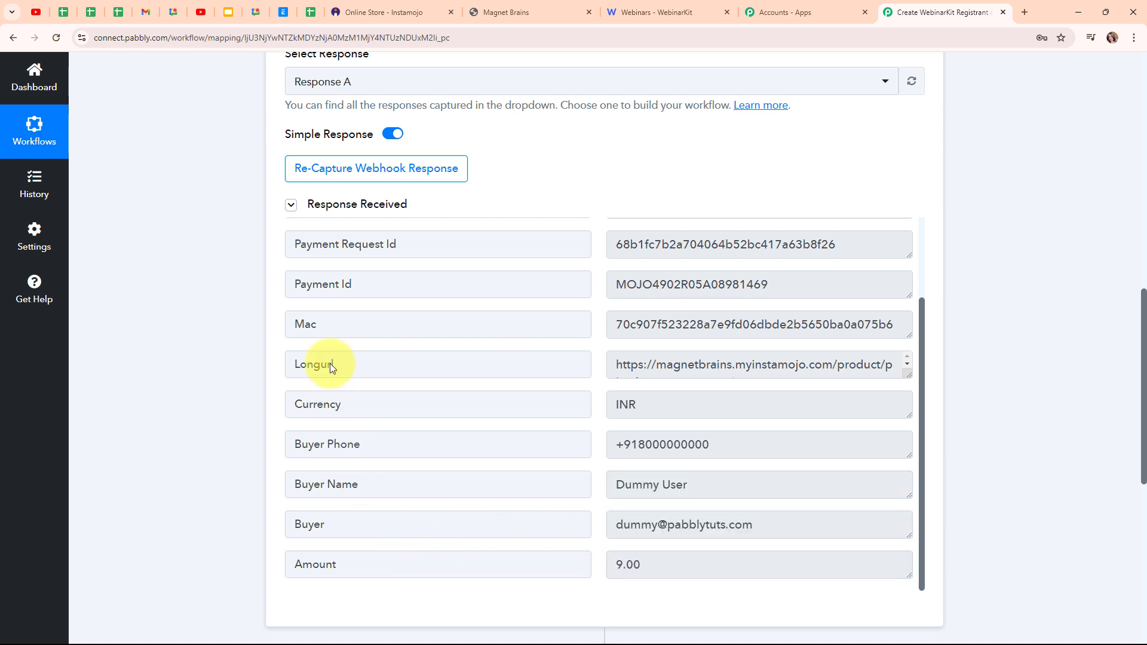
scroll(1002, 352, up, 4)
scroll(1002, 353, up, 8)
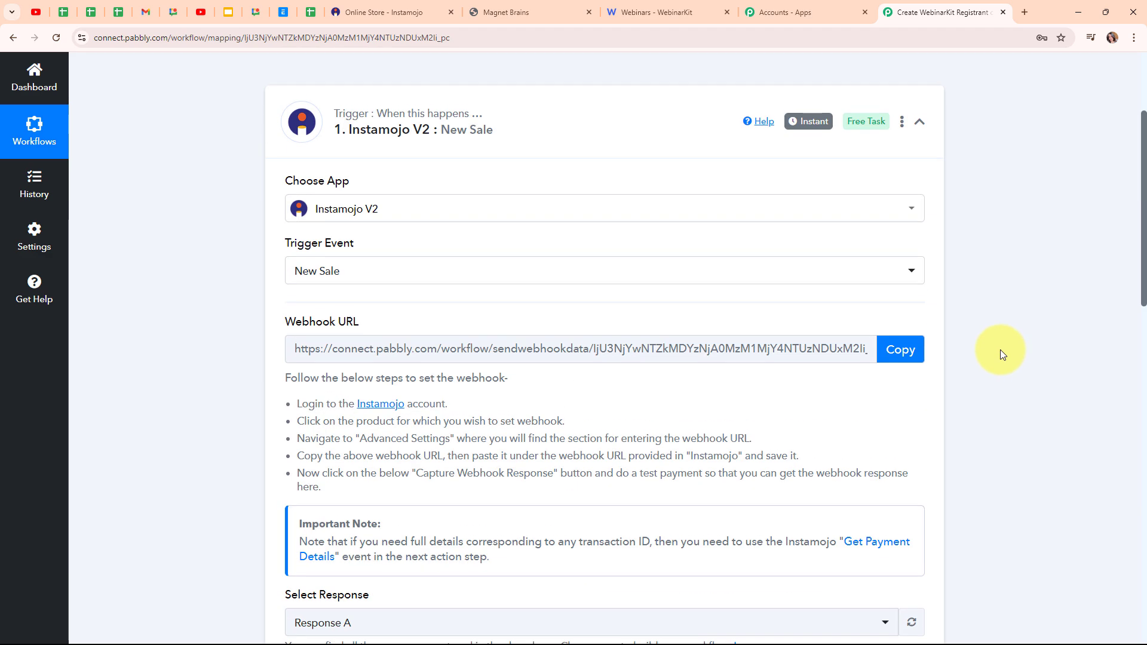
Step: Collapse the trigger, then search 'webi' and pick WebinarKit as the action app
click(920, 297)
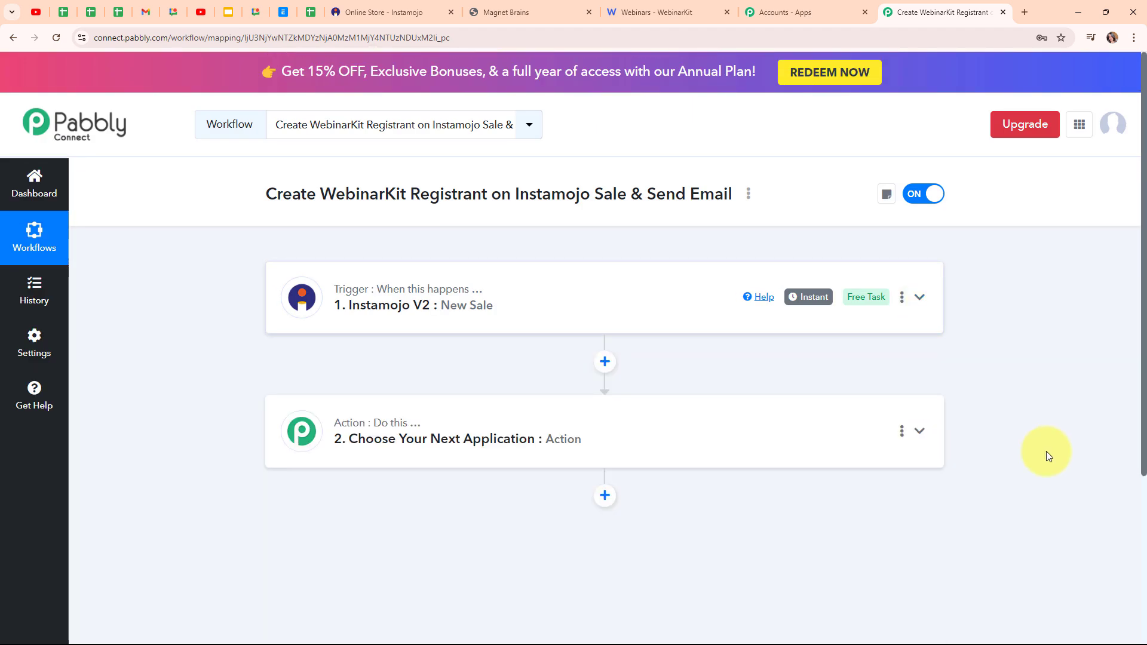
click(474, 440)
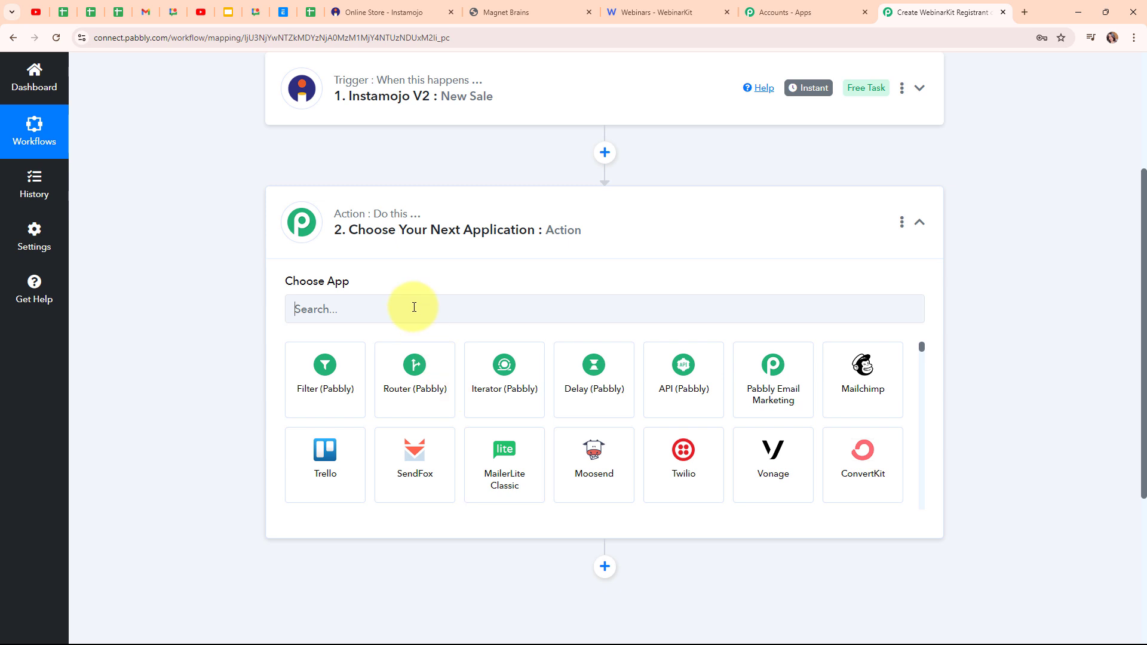
click(414, 307)
text(wev)
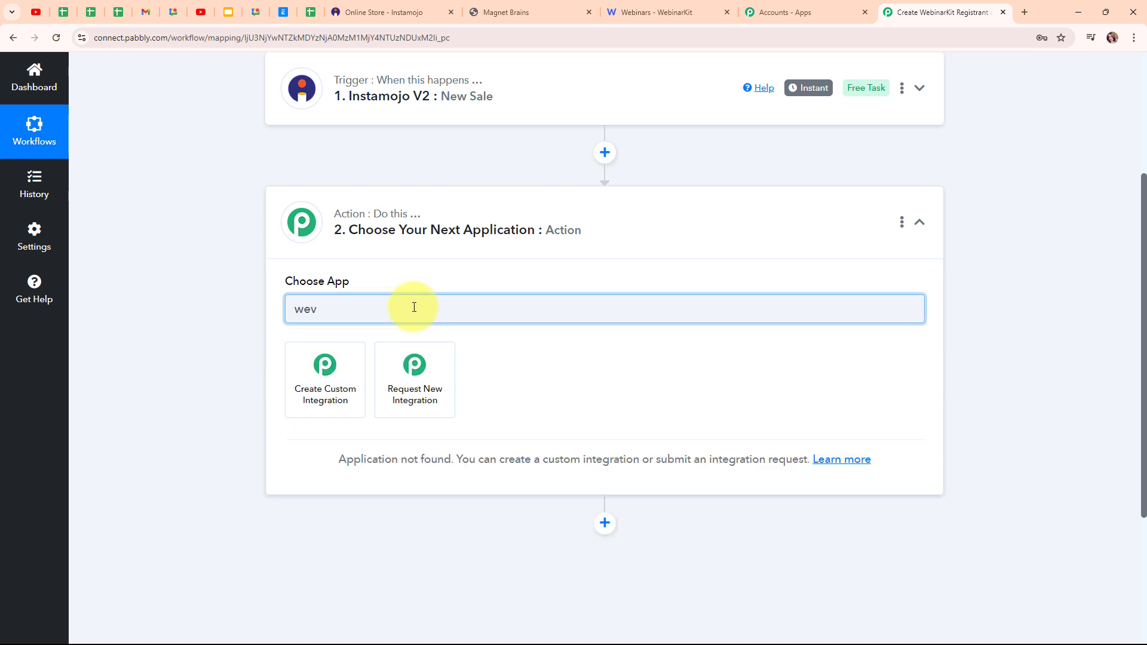
key(BackSpace)
text(bi)
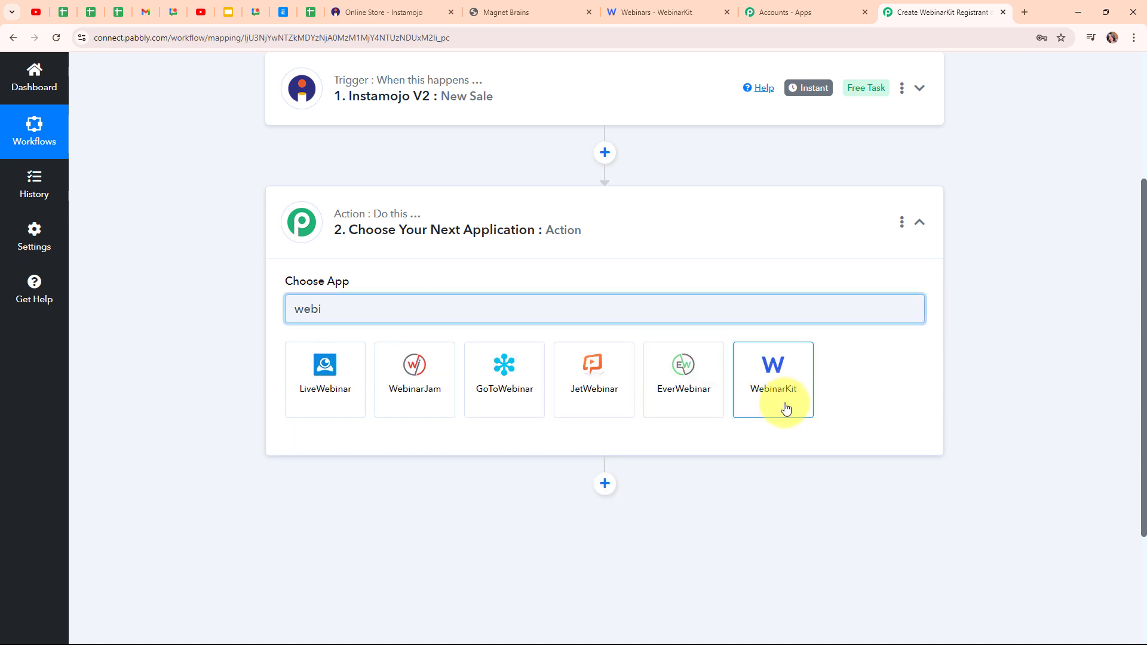
click(784, 406)
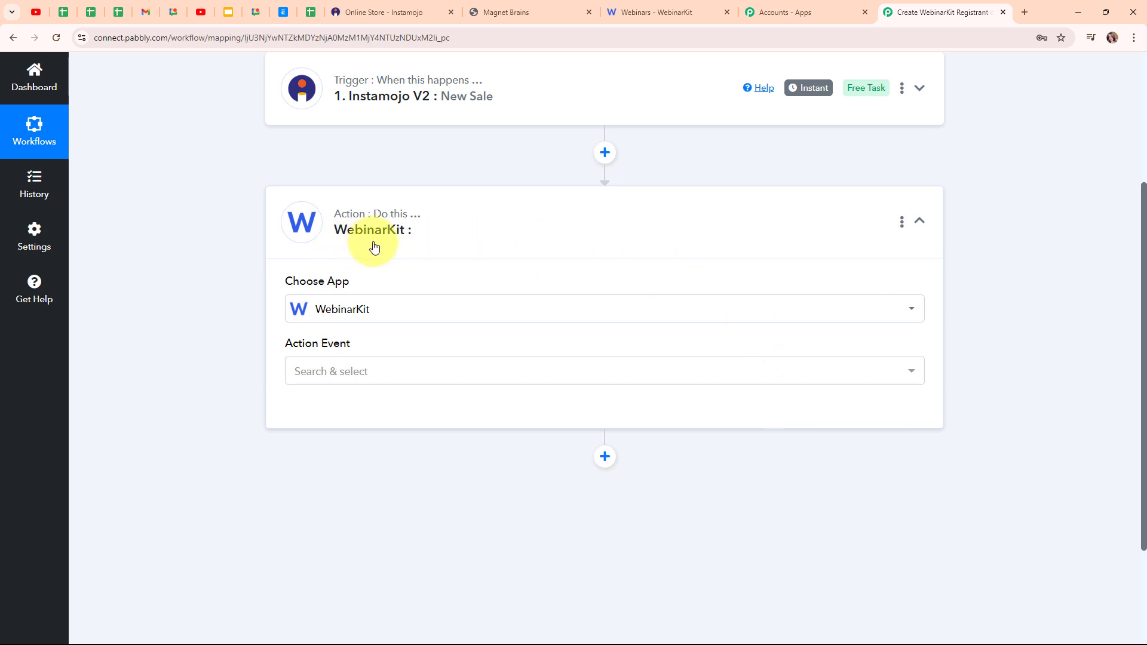
Step: Set the WebinarKit action event to New Webinar Registration and begin connecting an account
click(369, 373)
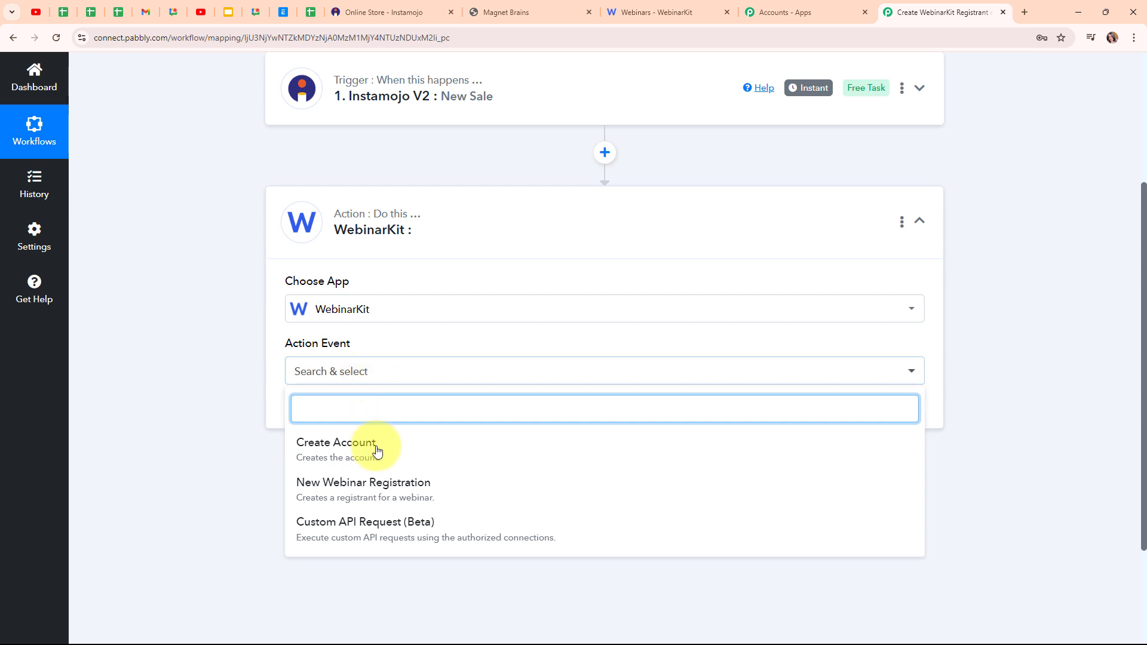
click(379, 488)
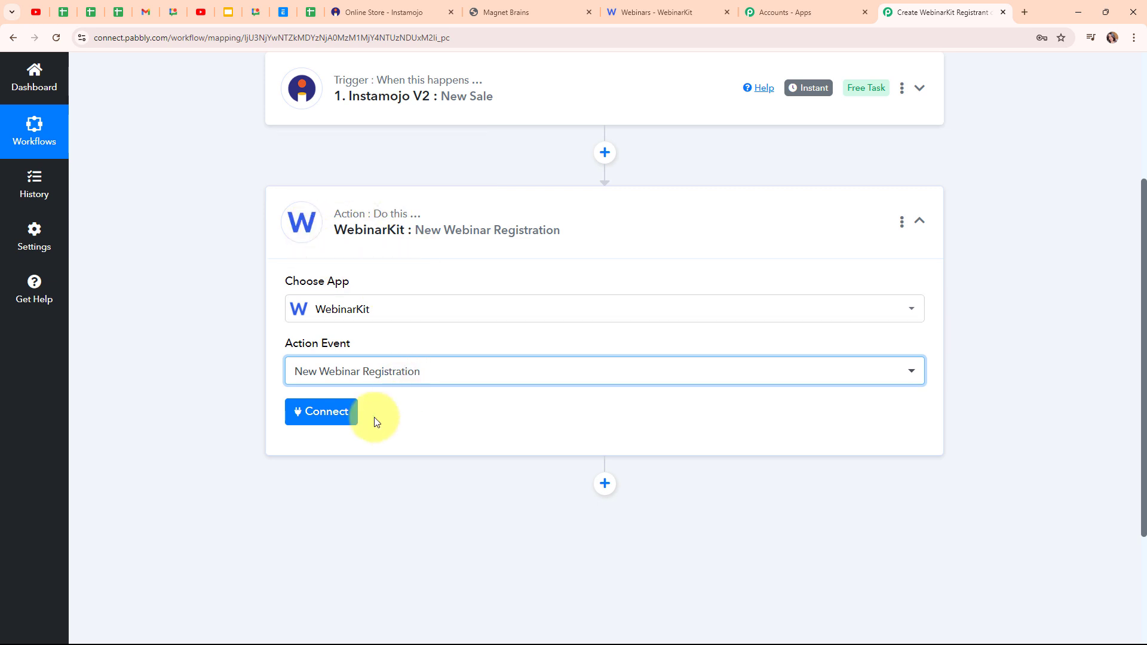
click(327, 426)
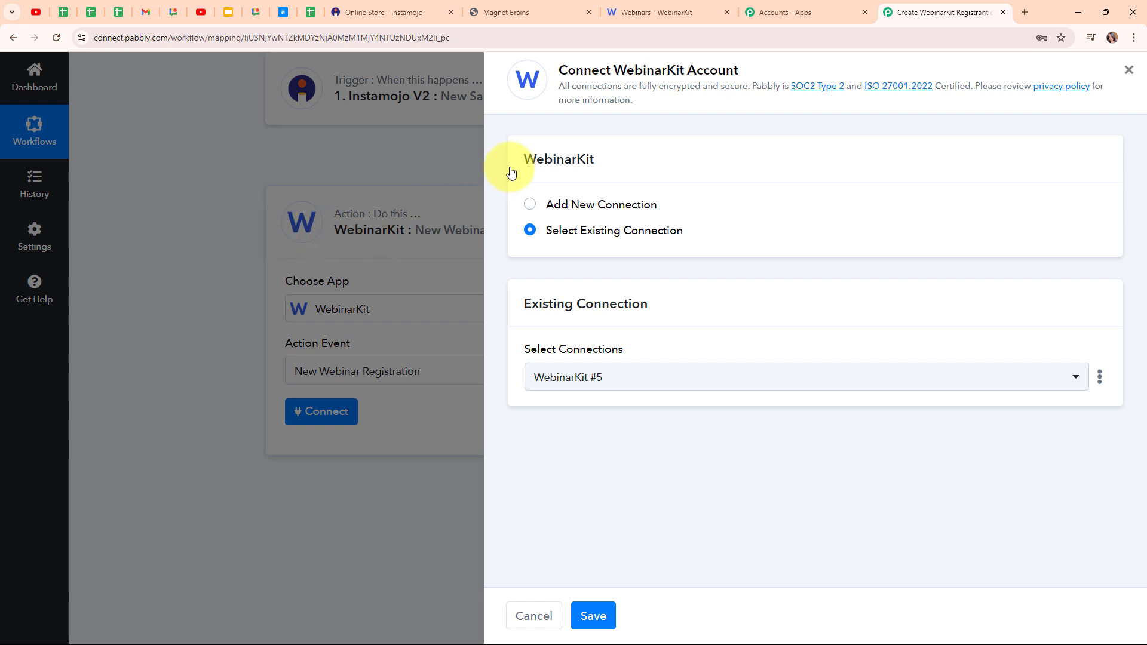
Step: Add a new WebinarKit #6 connection needing an API token, then go to WebinarKit
click(529, 204)
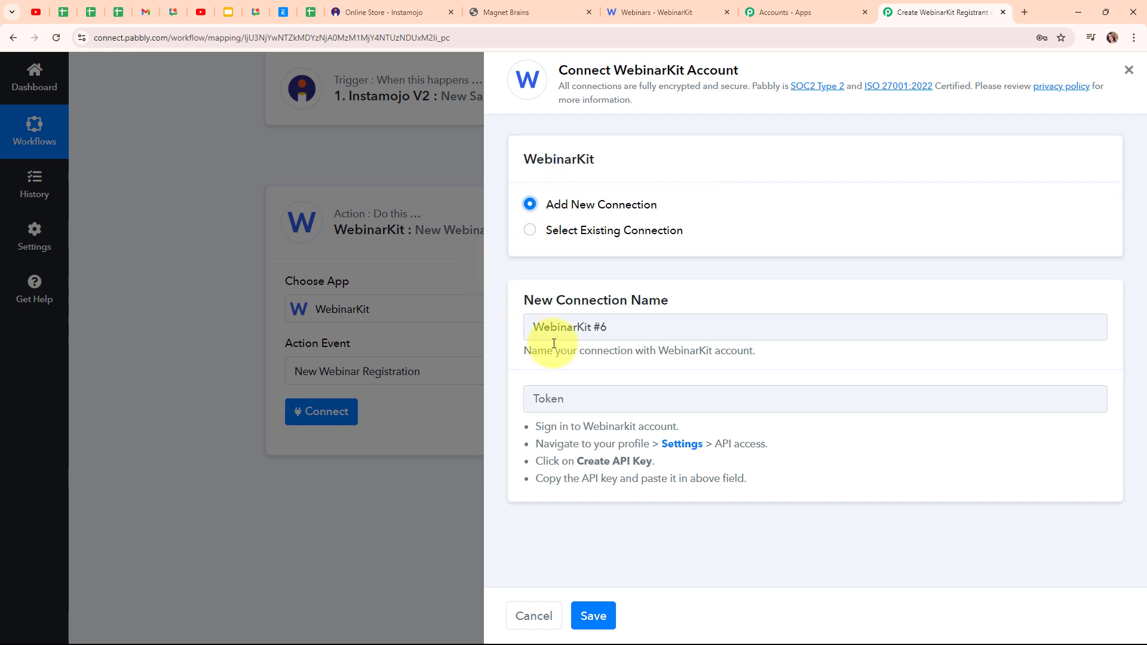
click(605, 393)
drag(534, 426, 757, 490)
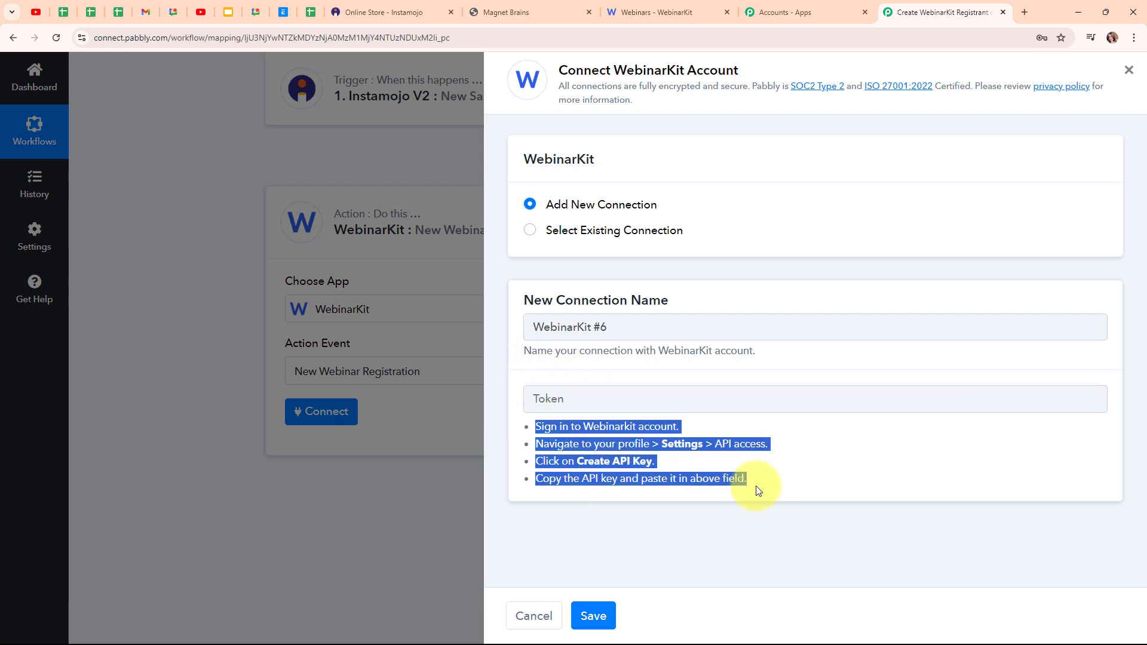
click(615, 510)
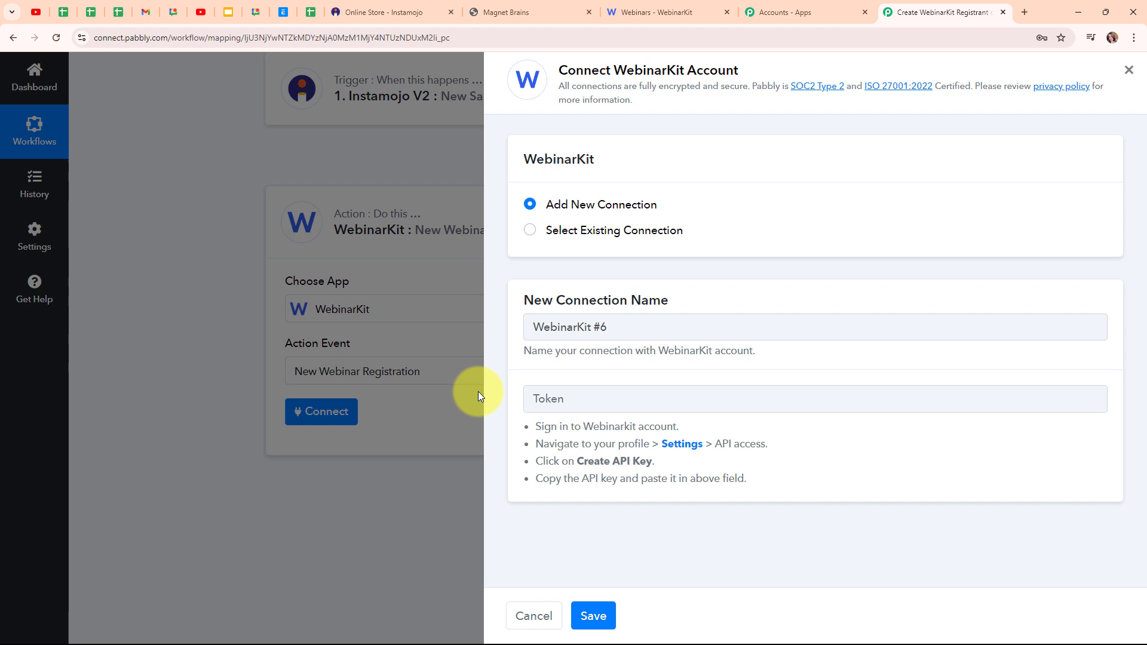
click(684, 7)
Step: Copy the private API key from API access in WebinarKit's account Settings
click(870, 101)
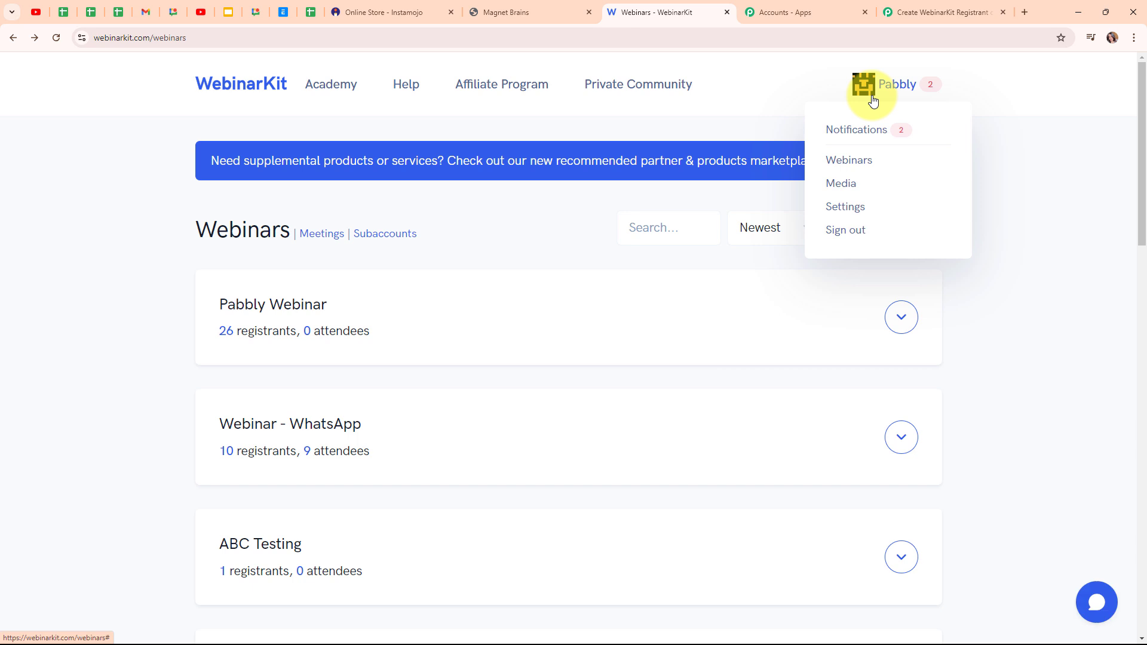
click(843, 215)
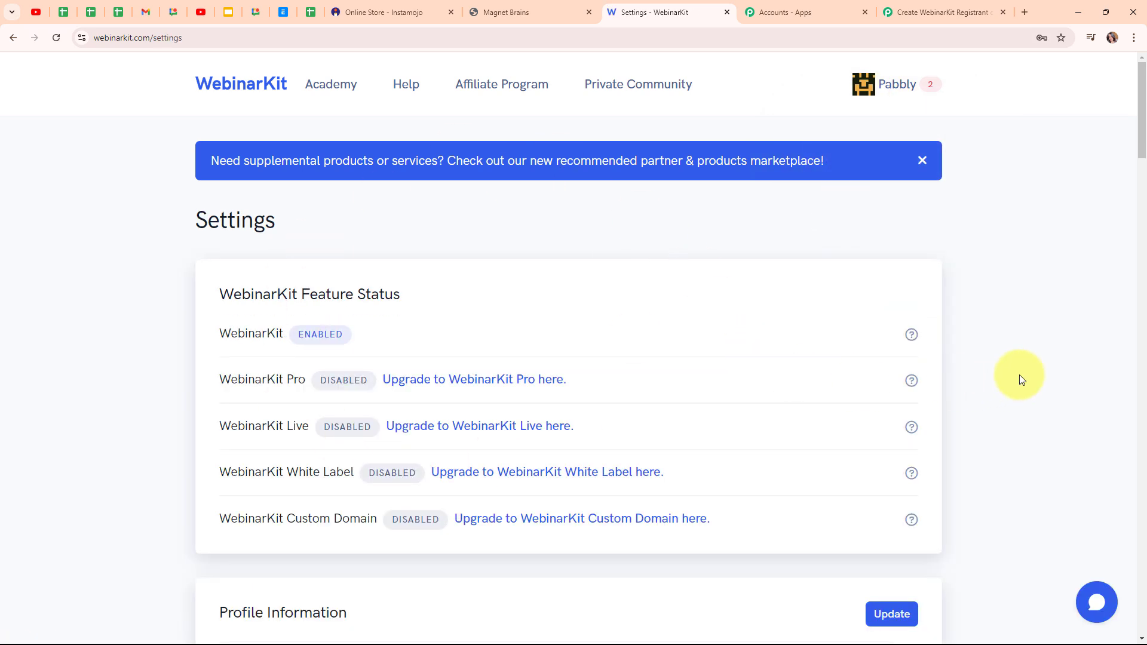
scroll(1019, 377, down, 20)
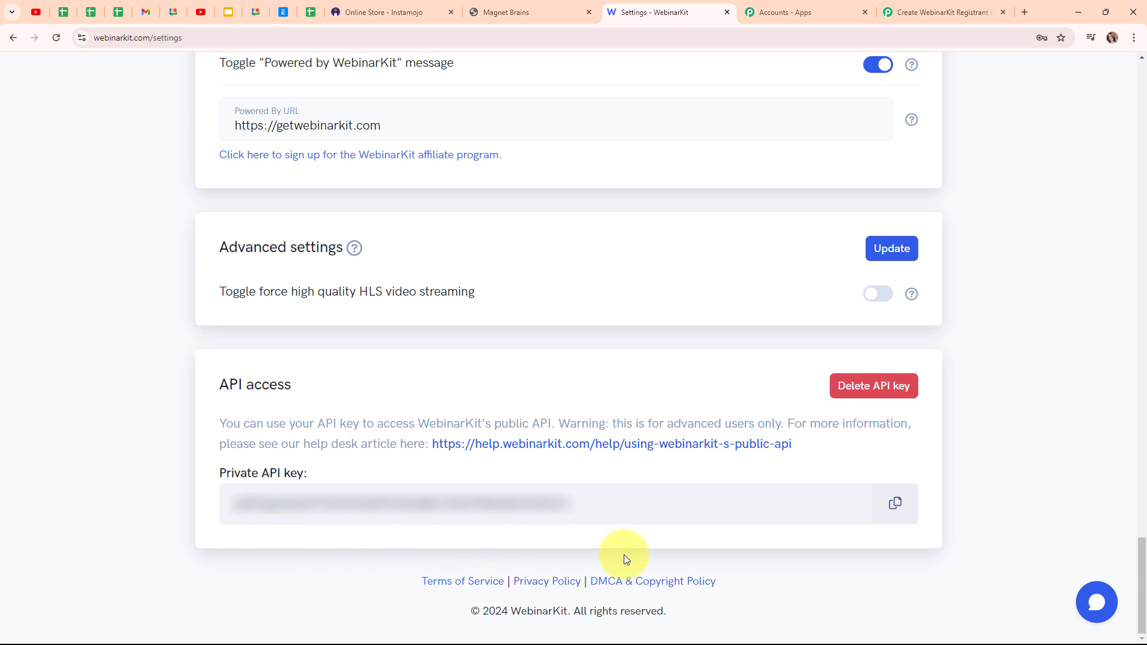
click(895, 503)
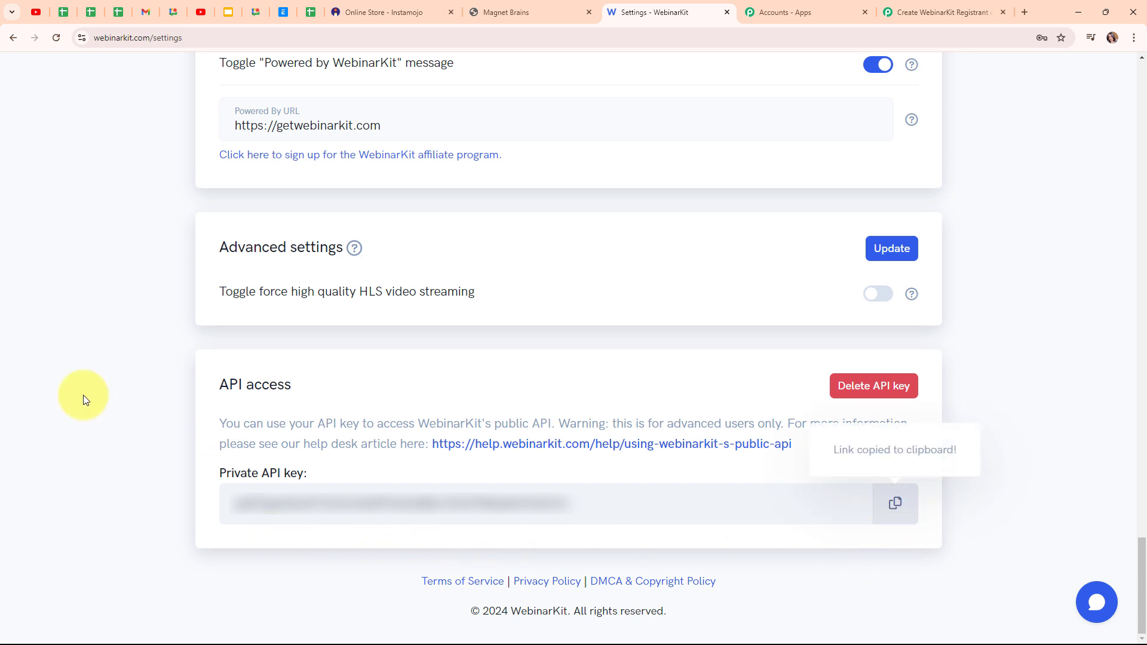
Step: Paste the WebinarKit API key into the Pabbly connection and save it
click(921, 12)
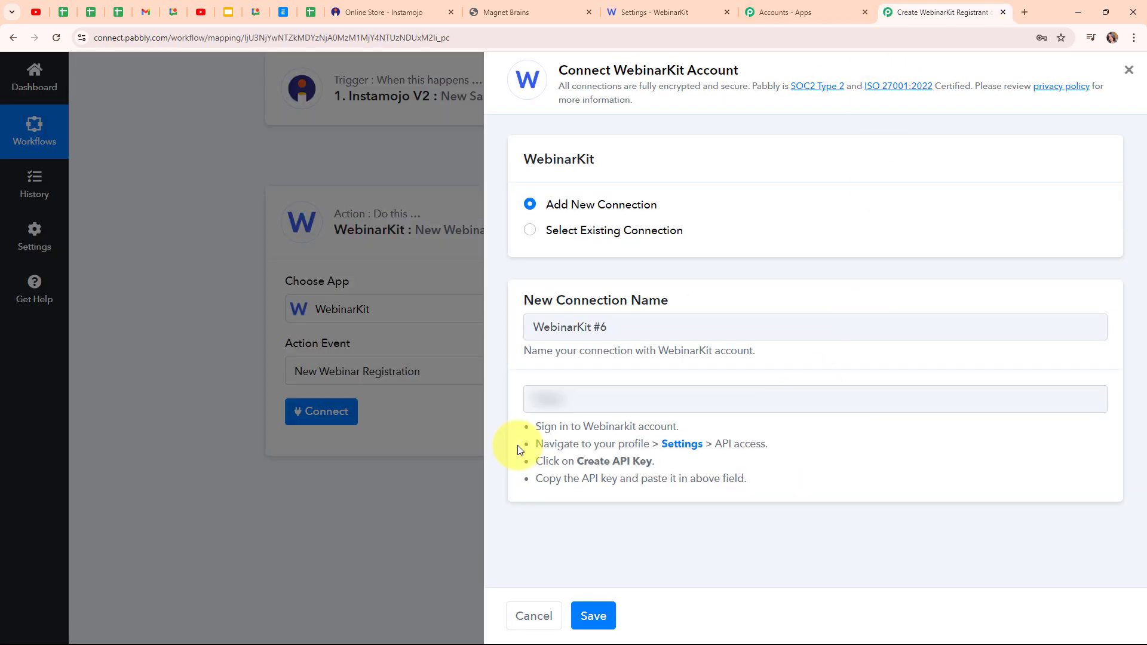
right_click(546, 396)
click(583, 255)
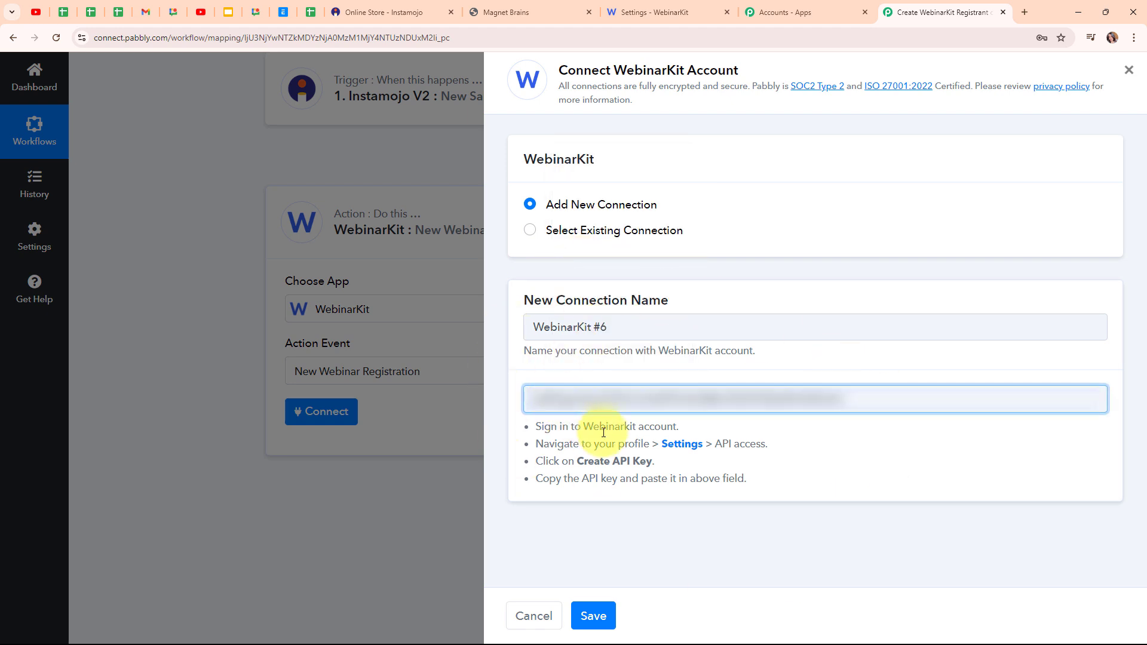
click(604, 619)
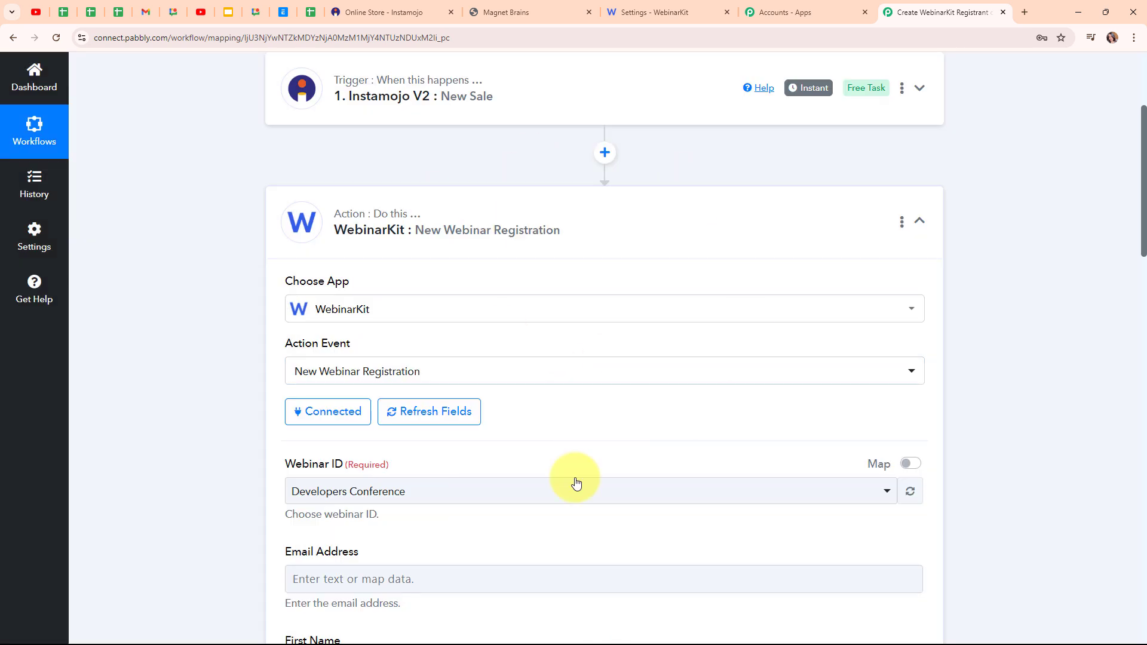
scroll(637, 416, down, 5)
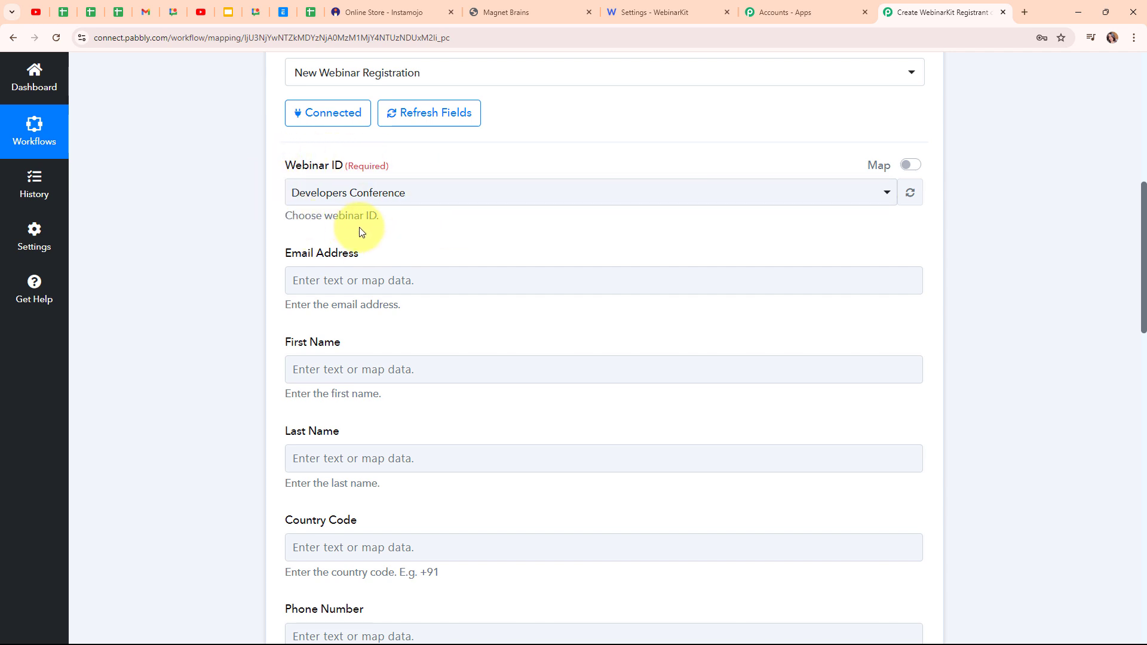
click(642, 6)
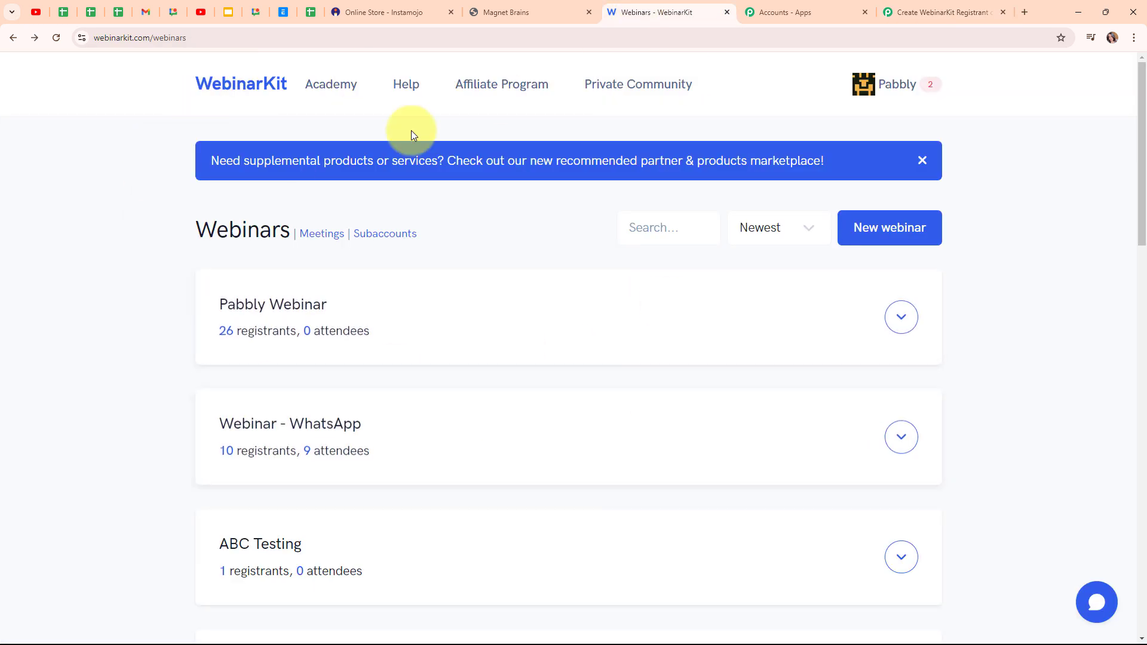
scroll(576, 254, down, 7)
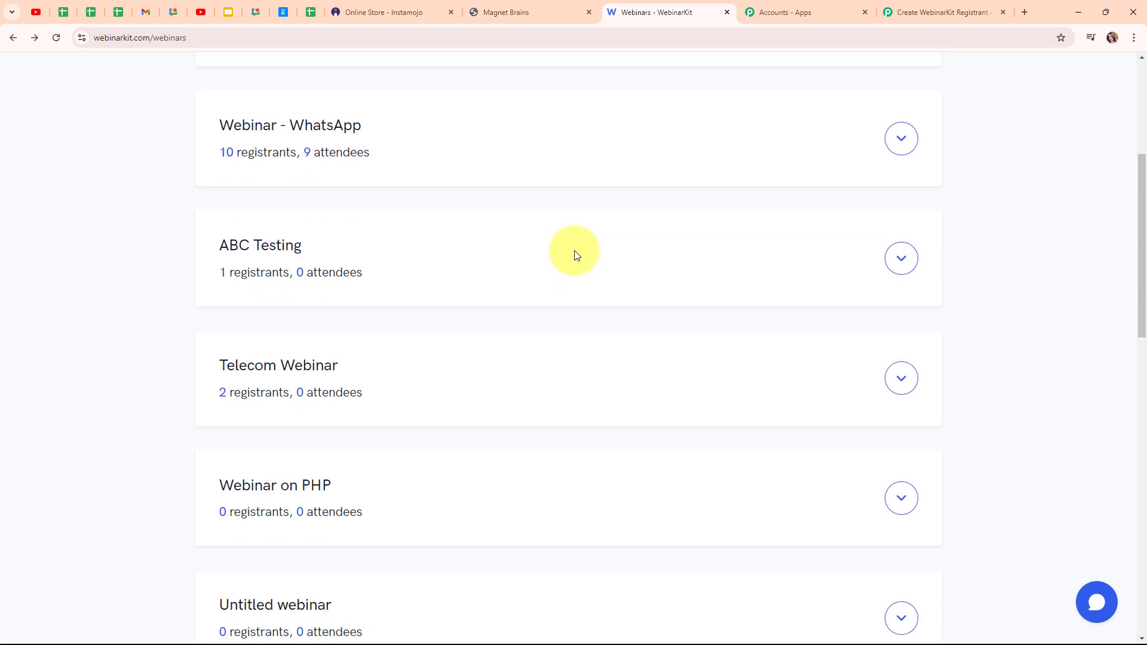
scroll(575, 250, down, 2)
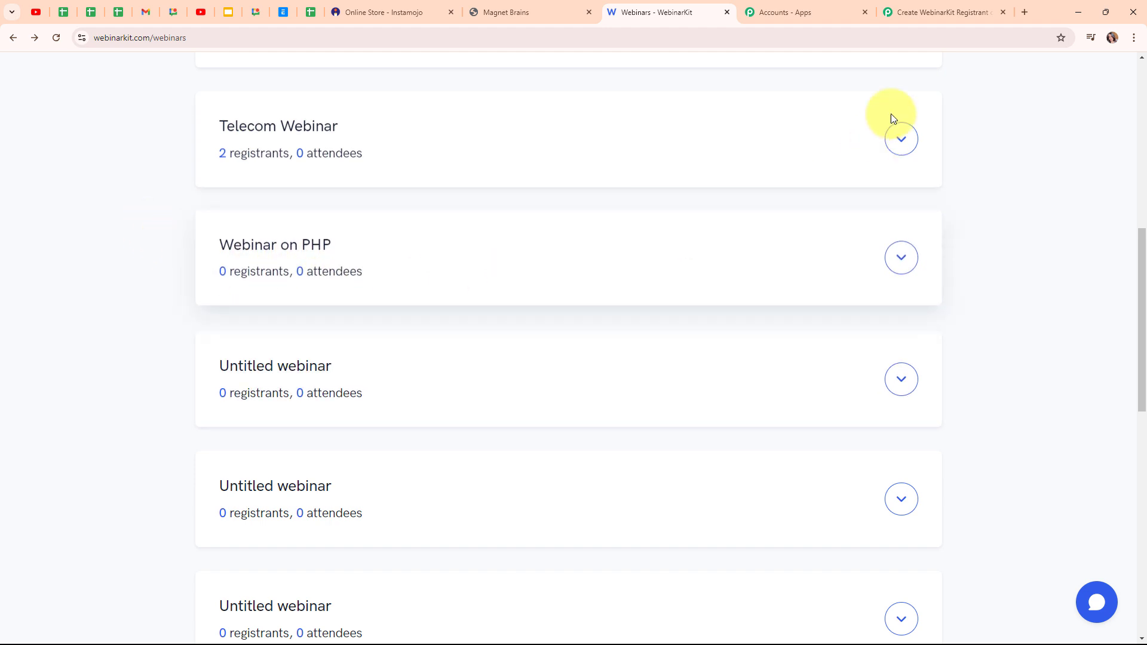
click(909, 8)
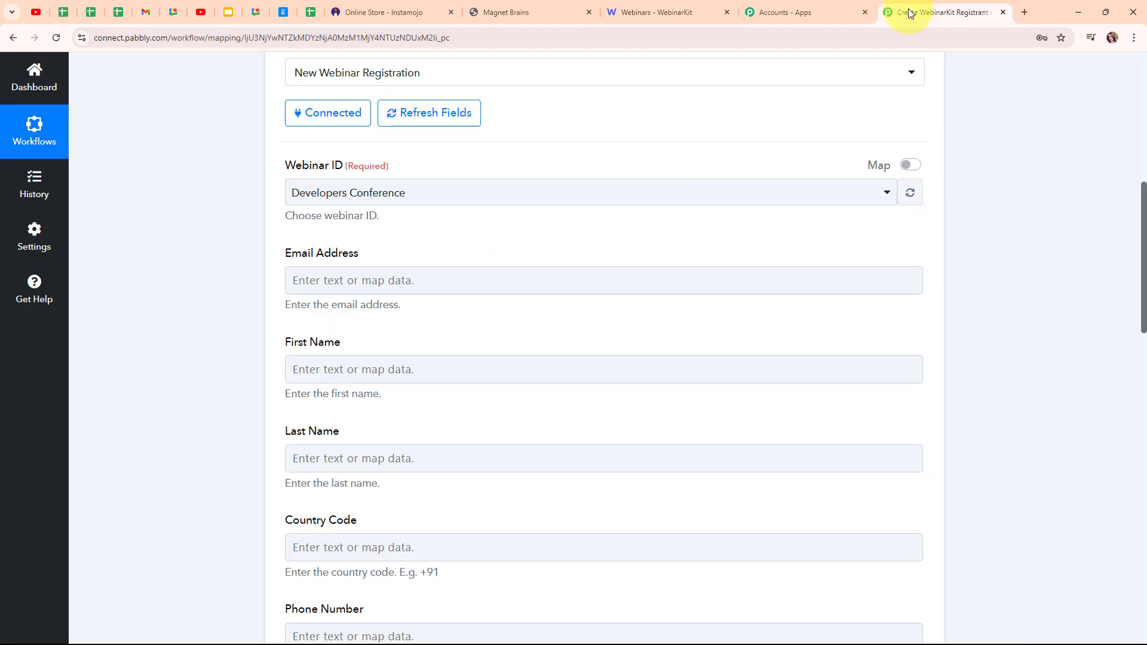
Step: Select Webinar on PHP in the Webinar ID dropdown
click(467, 198)
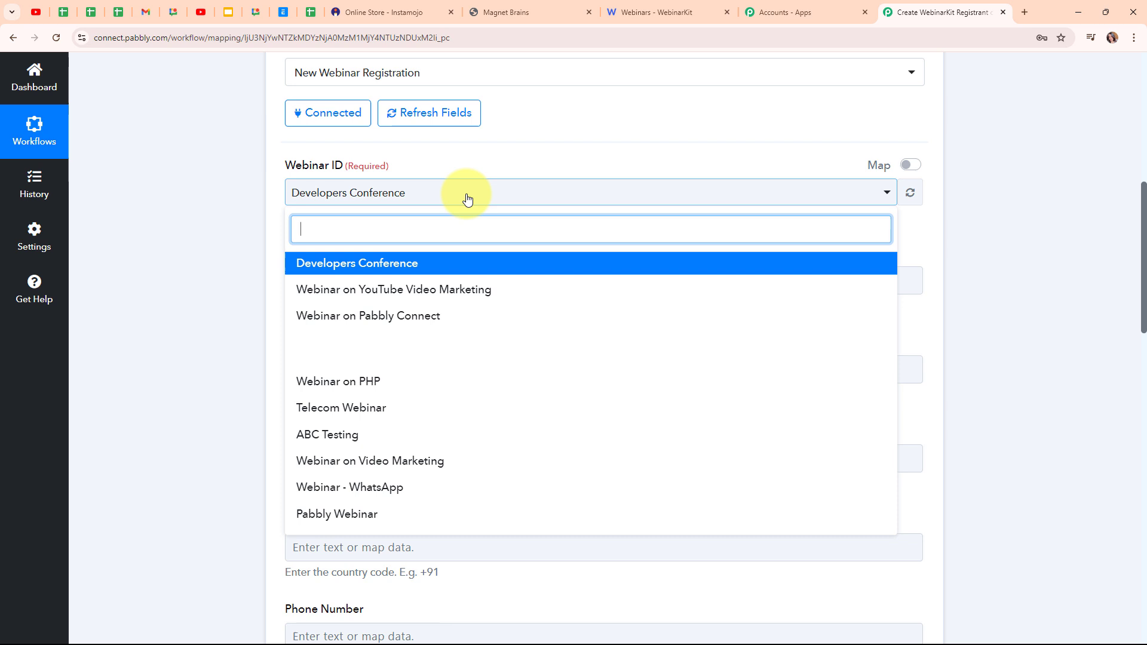
click(470, 383)
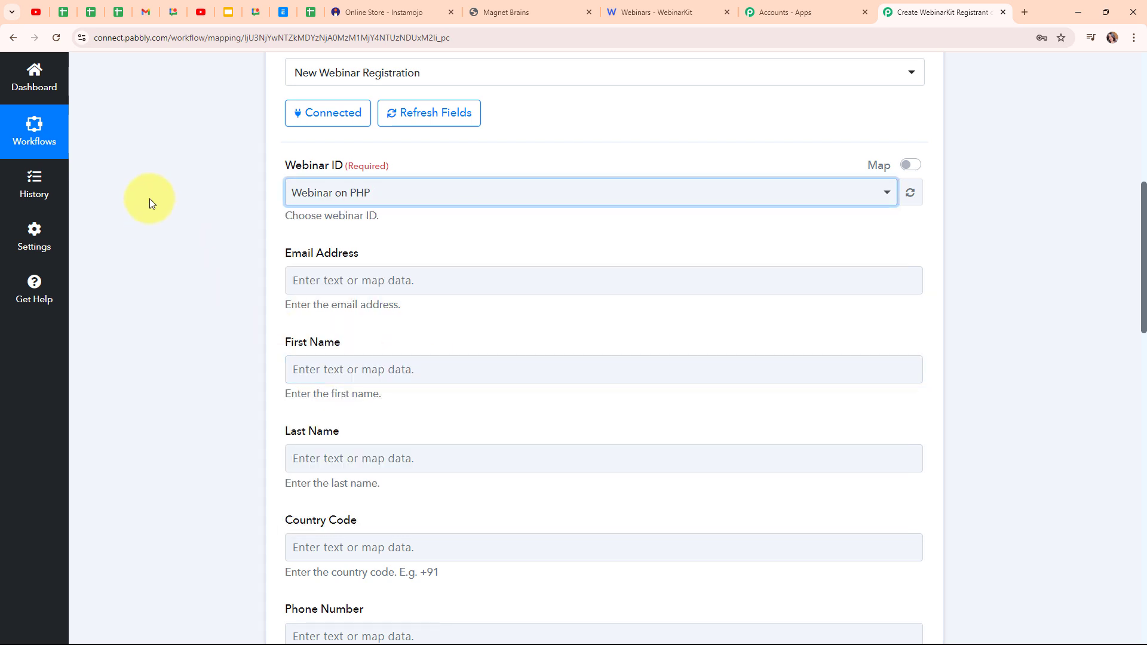
click(539, 256)
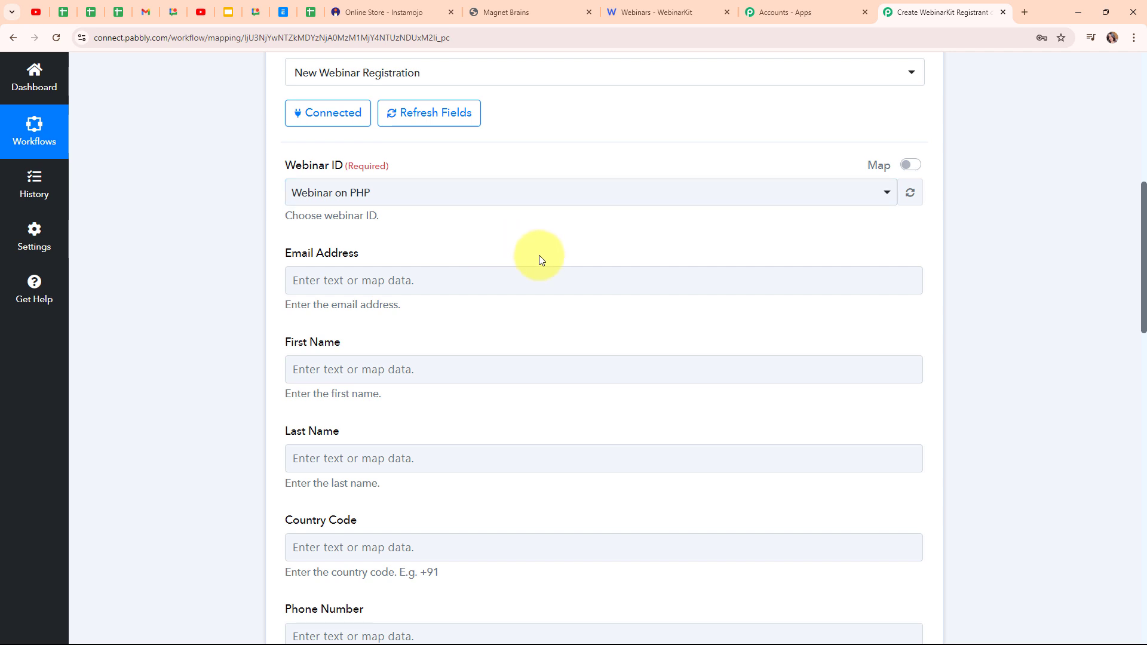
scroll(650, 263, down, 1)
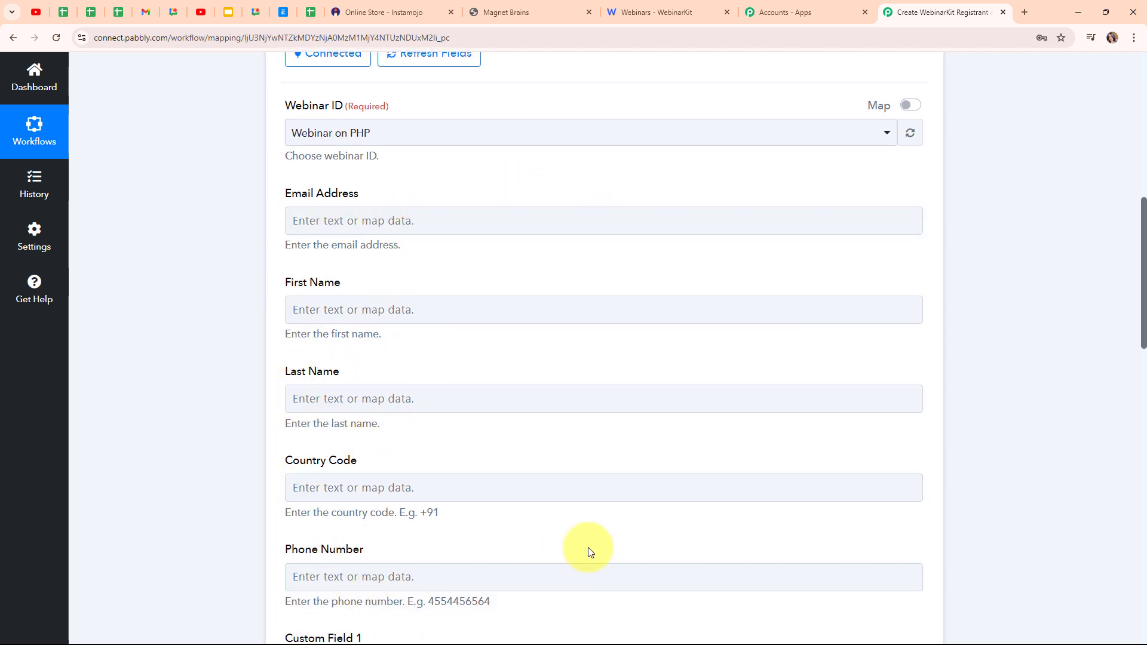
Step: Map the Instamojo V2: New Sale buyer email into the WebinarKit Email Address field
click(290, 226)
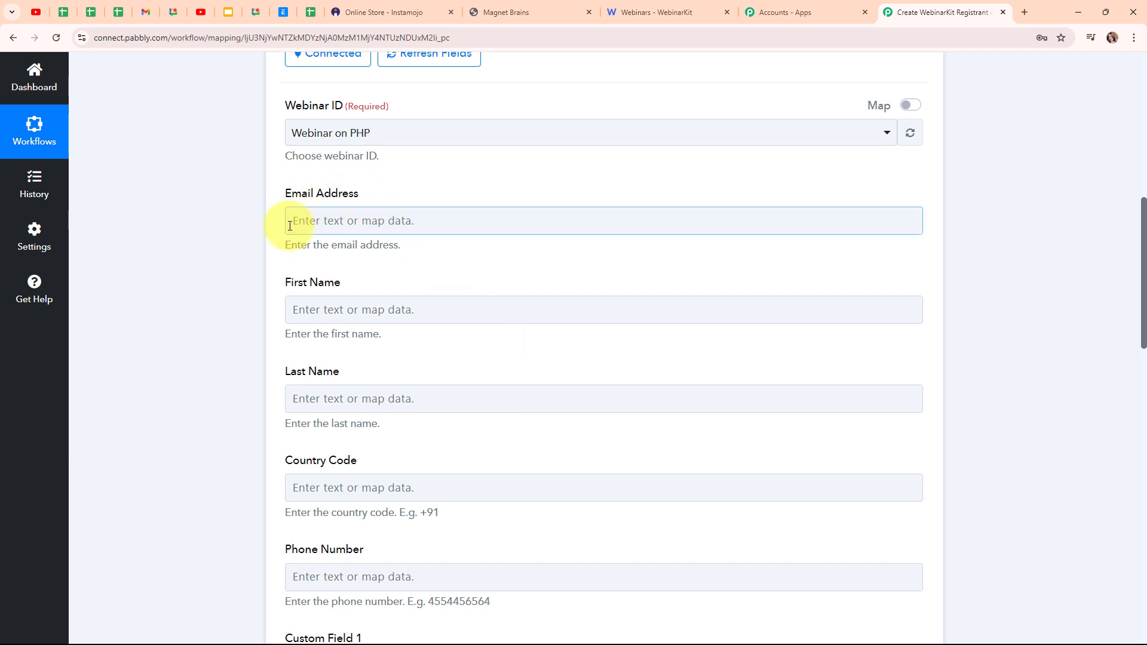
click(290, 226)
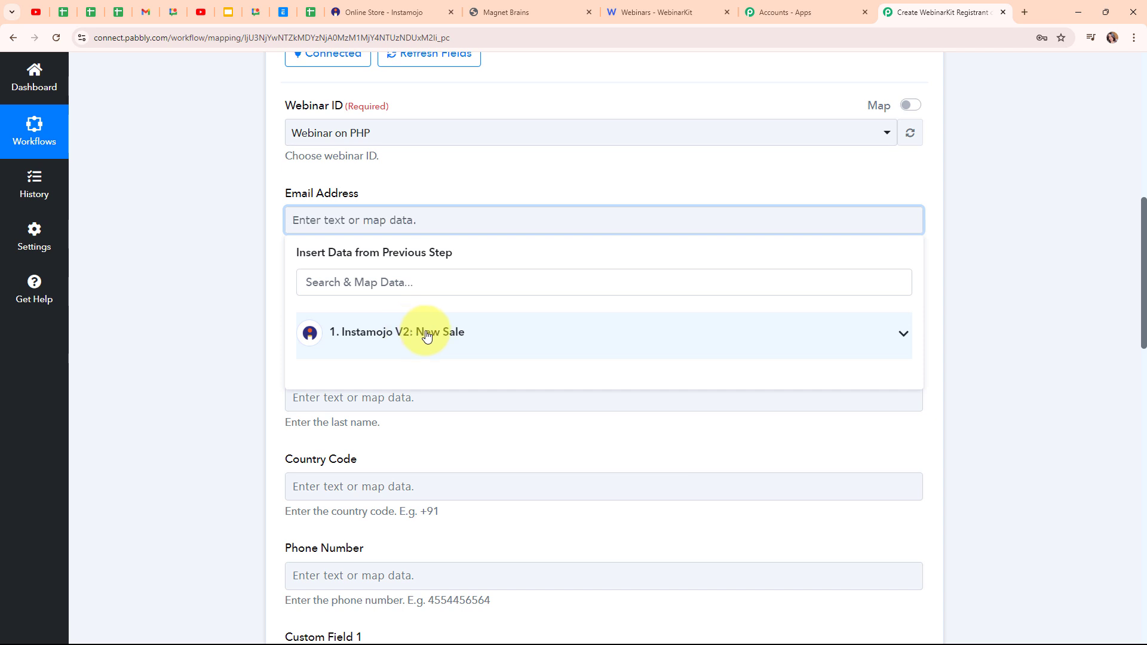
click(427, 335)
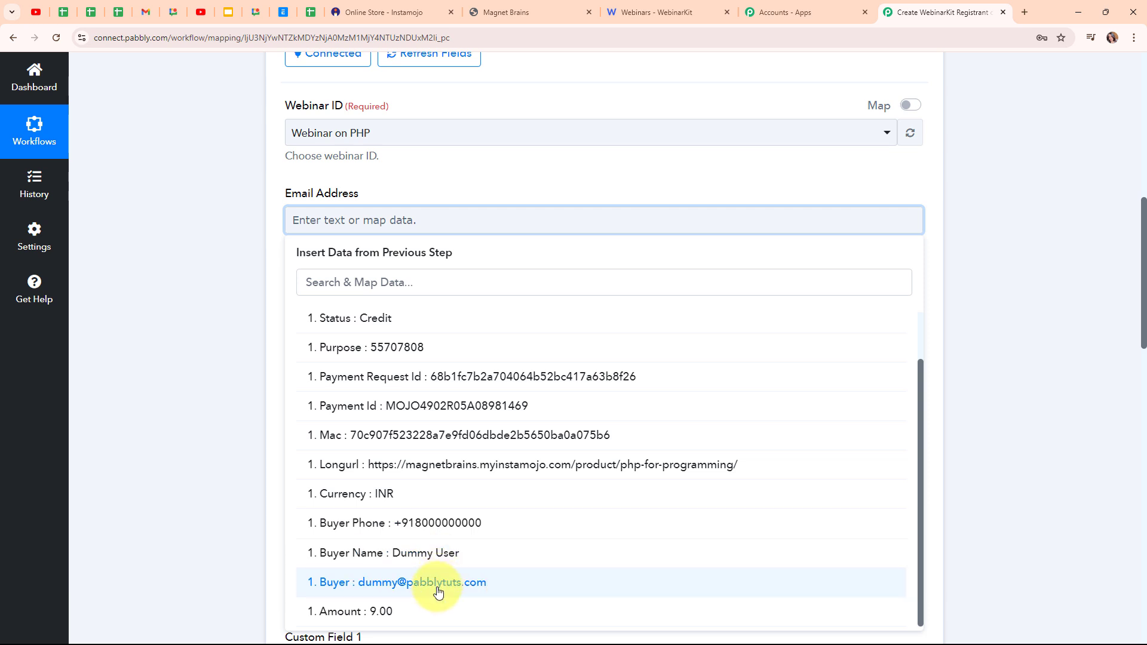
click(434, 589)
click(256, 344)
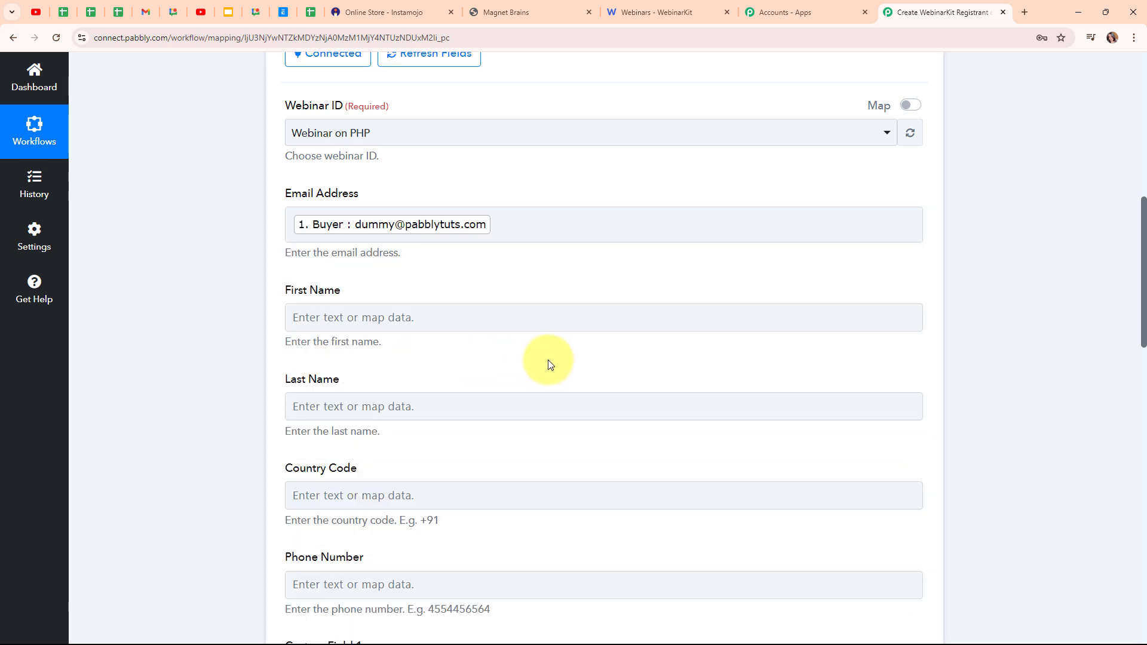
scroll(547, 359, down, 2)
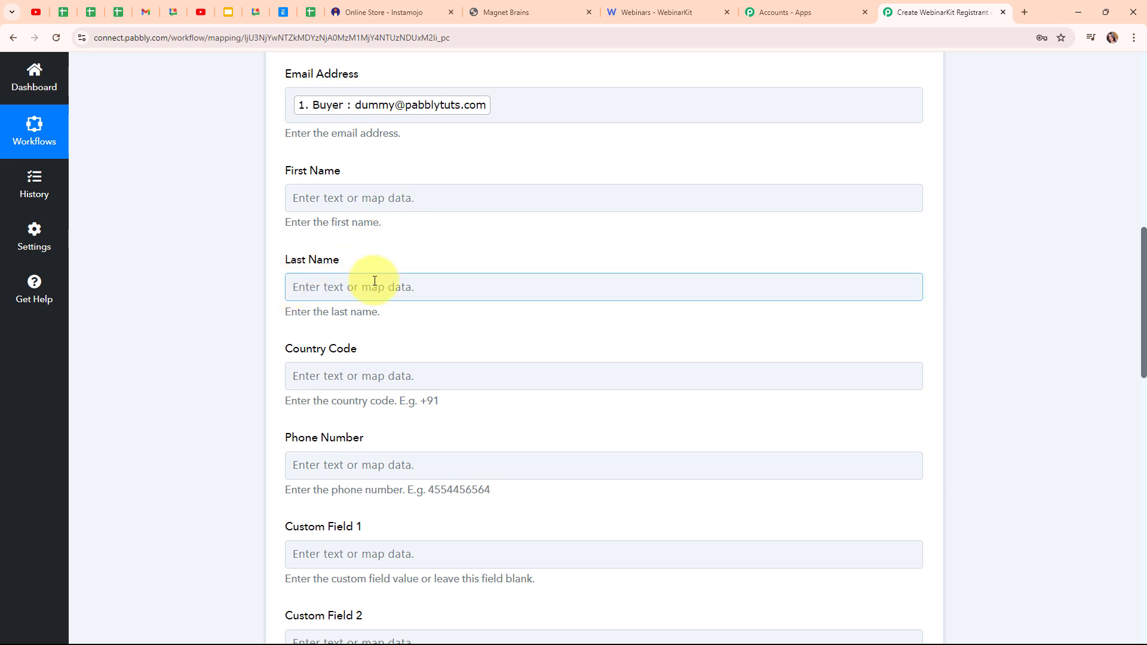
Step: Browse the Instamojo sale fields for First Name, closing the list without mapping anything
click(323, 198)
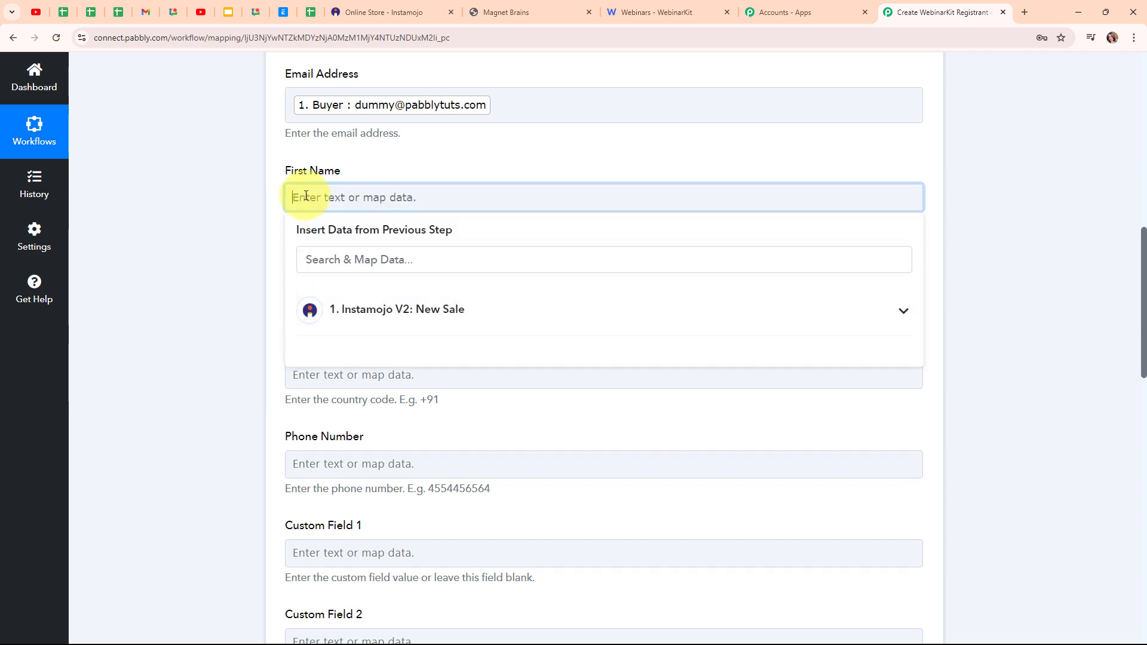
click(461, 322)
scroll(469, 410, down, 2)
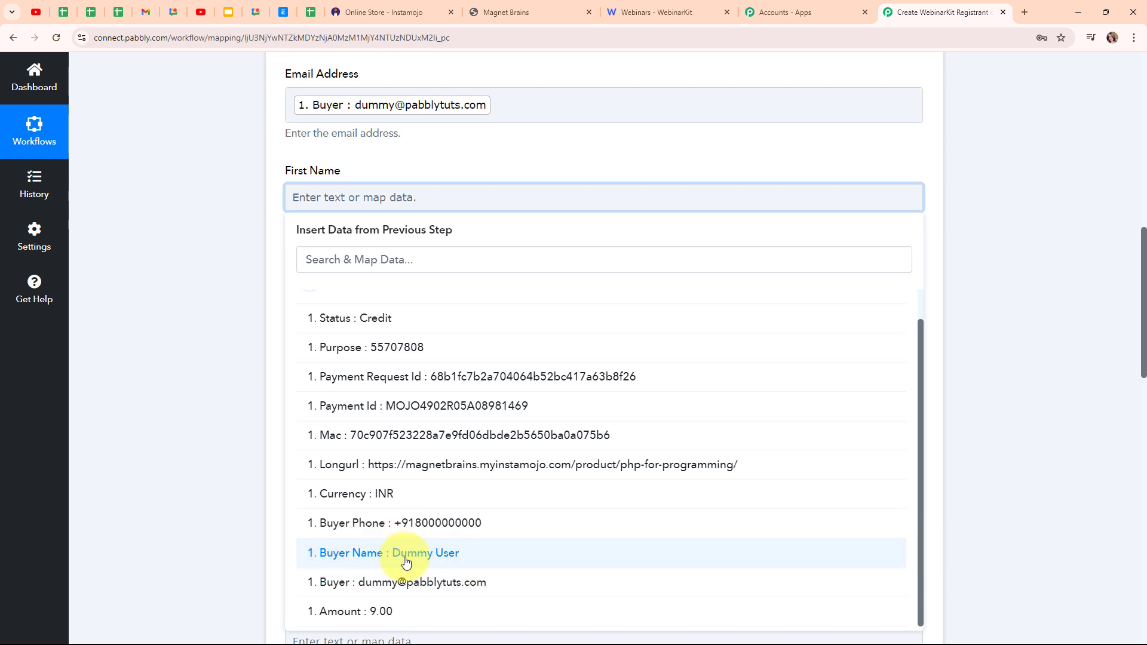
click(188, 368)
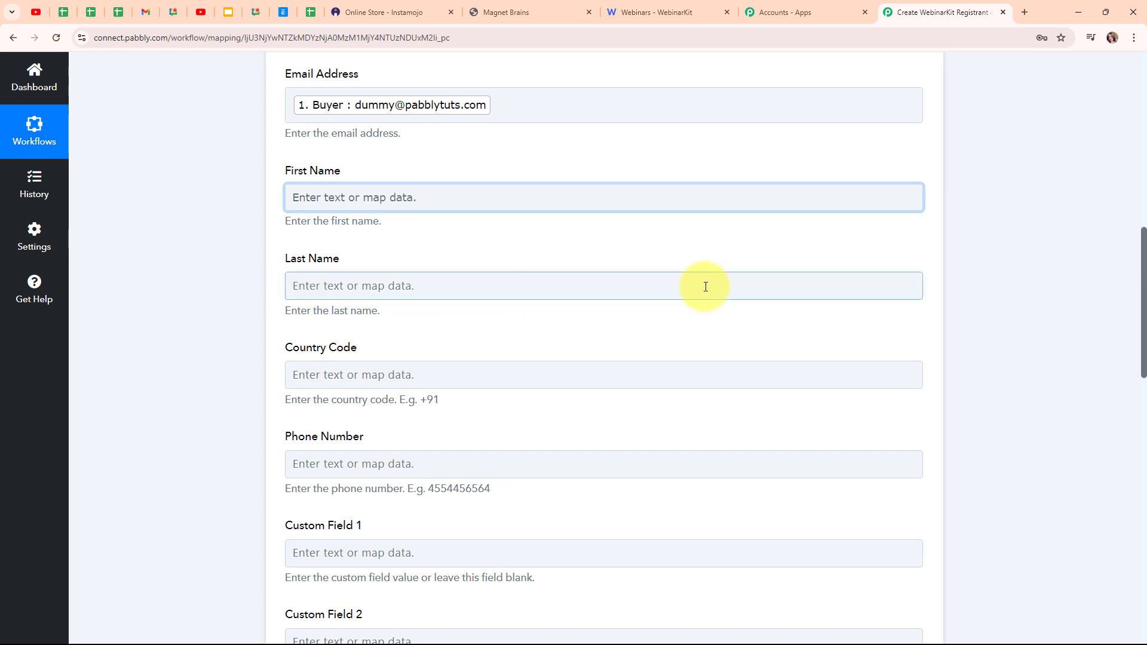
scroll(687, 227, up, 4)
scroll(674, 205, up, 4)
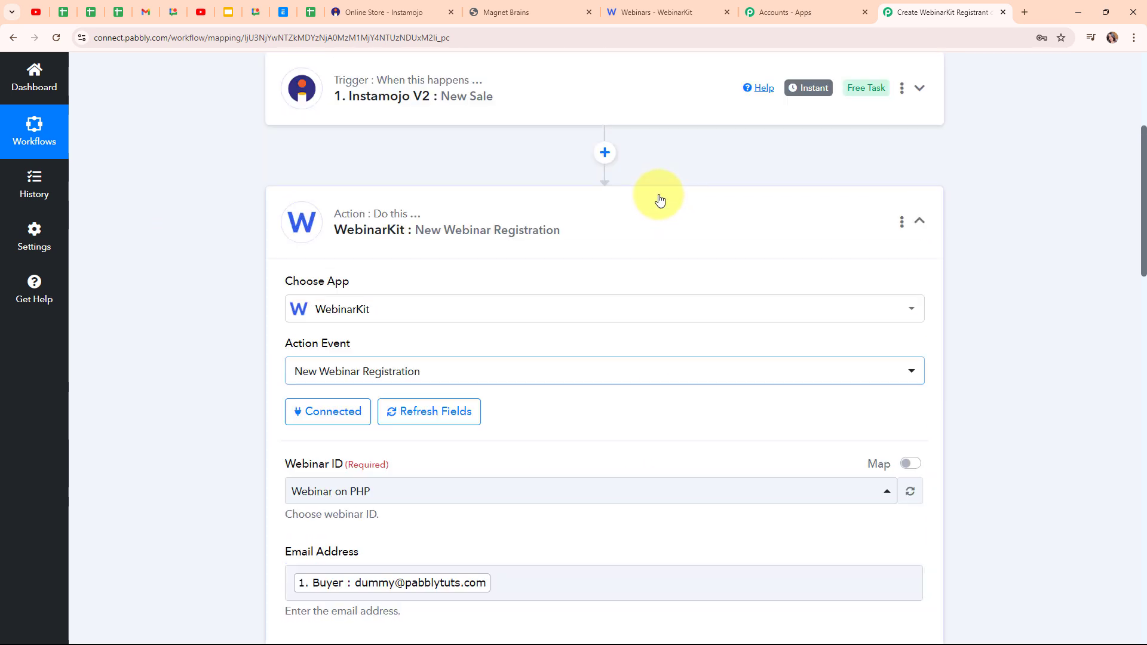
Step: Insert a Text Formatter (Pabbly) step with action event Split Text after the Instamojo trigger
click(604, 154)
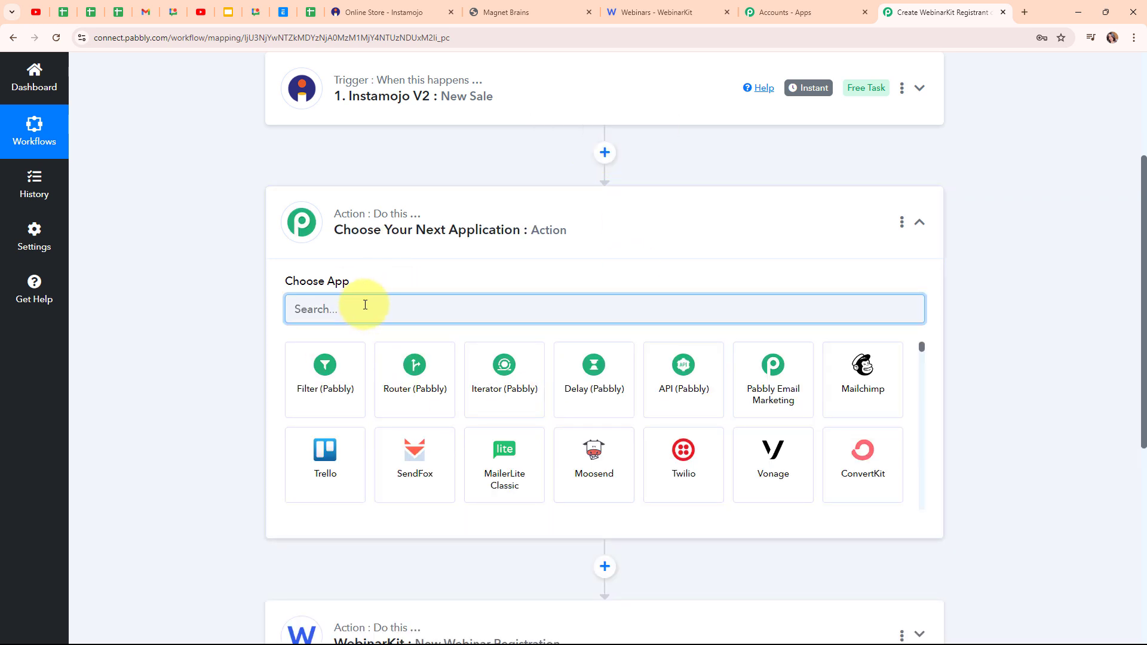
text(text)
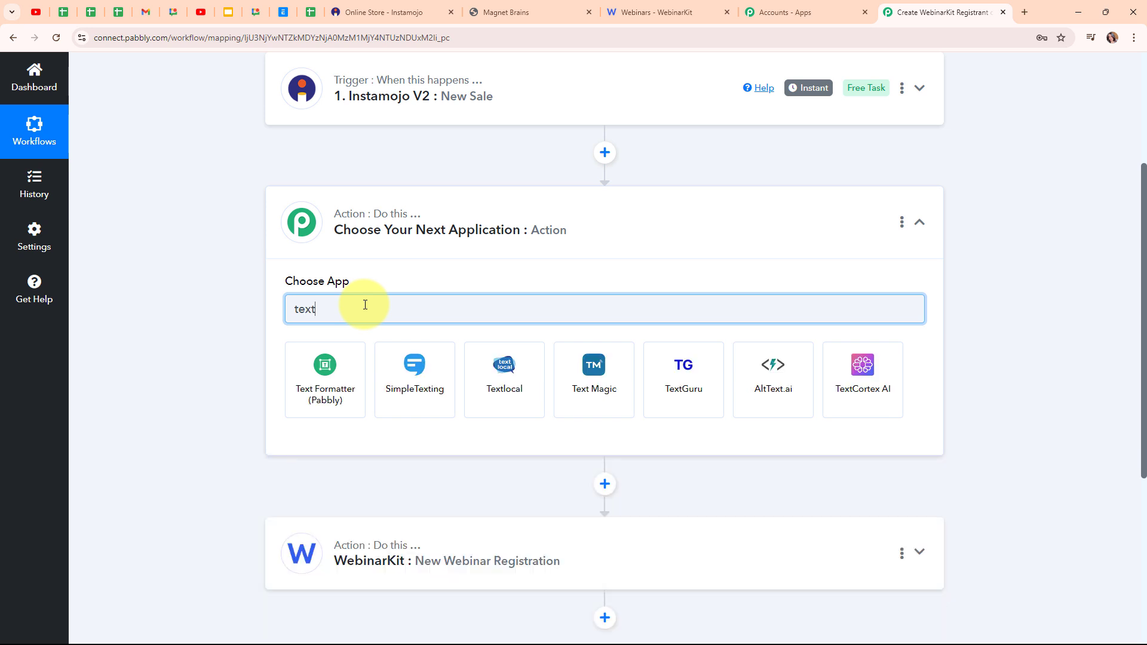
click(353, 375)
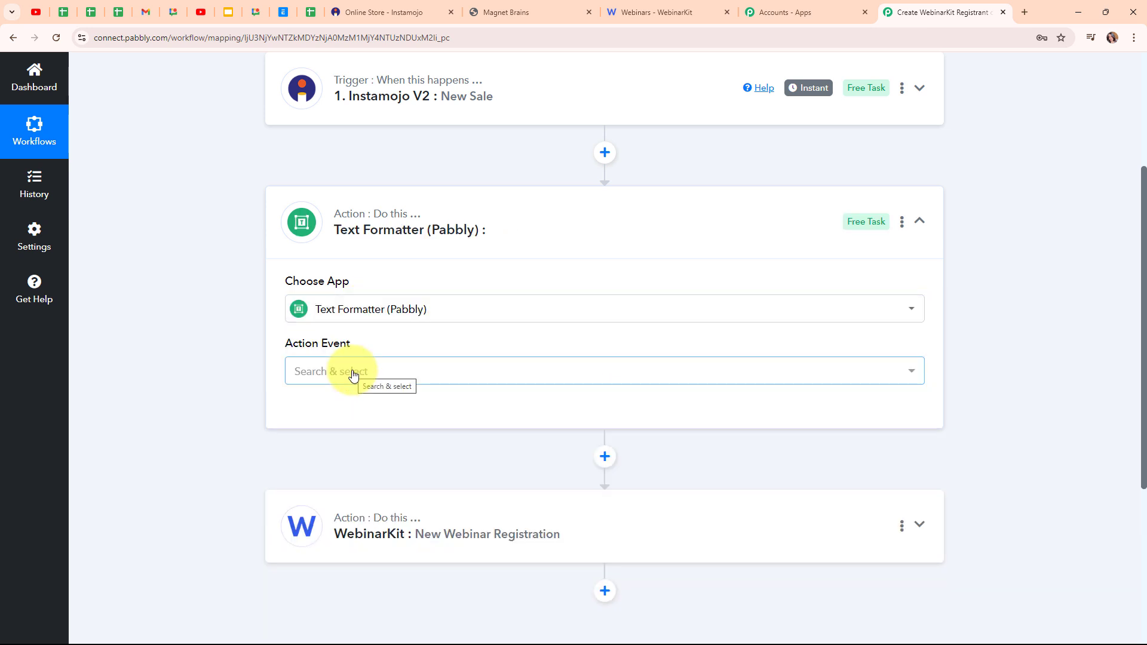
click(354, 375)
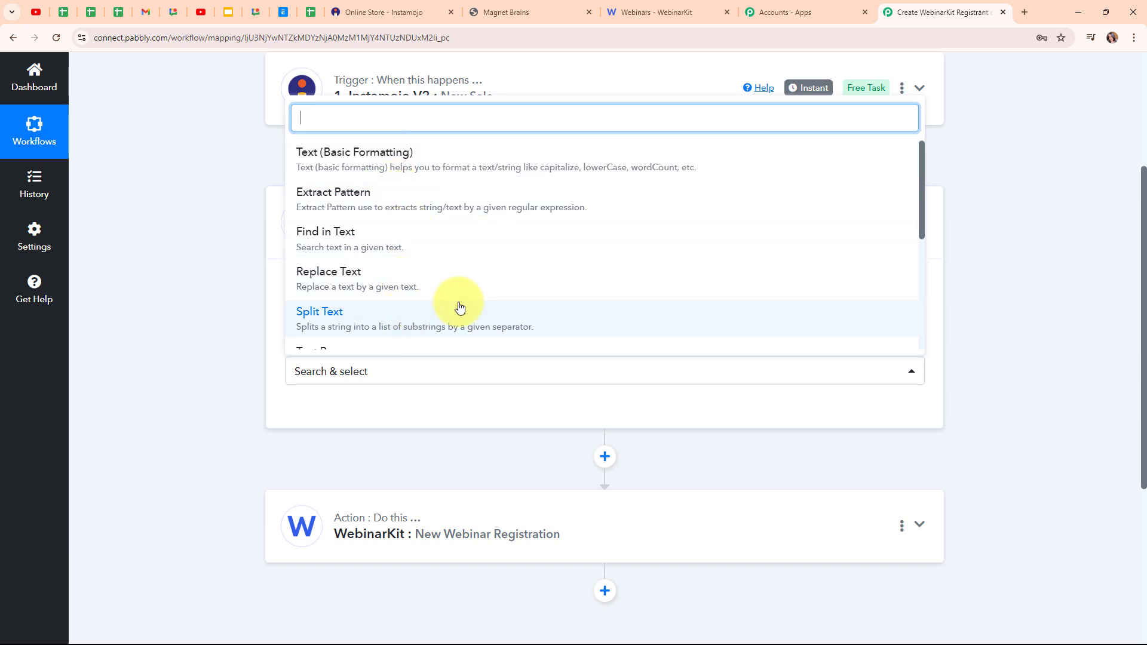
scroll(466, 301, down, 1)
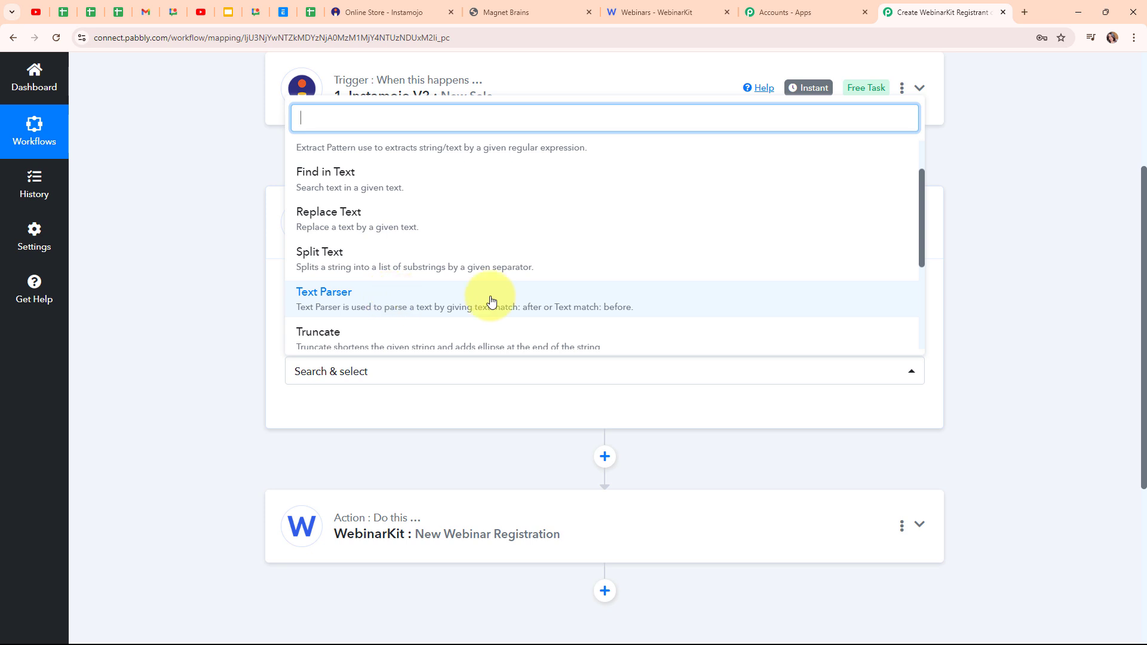
scroll(525, 290, down, 3)
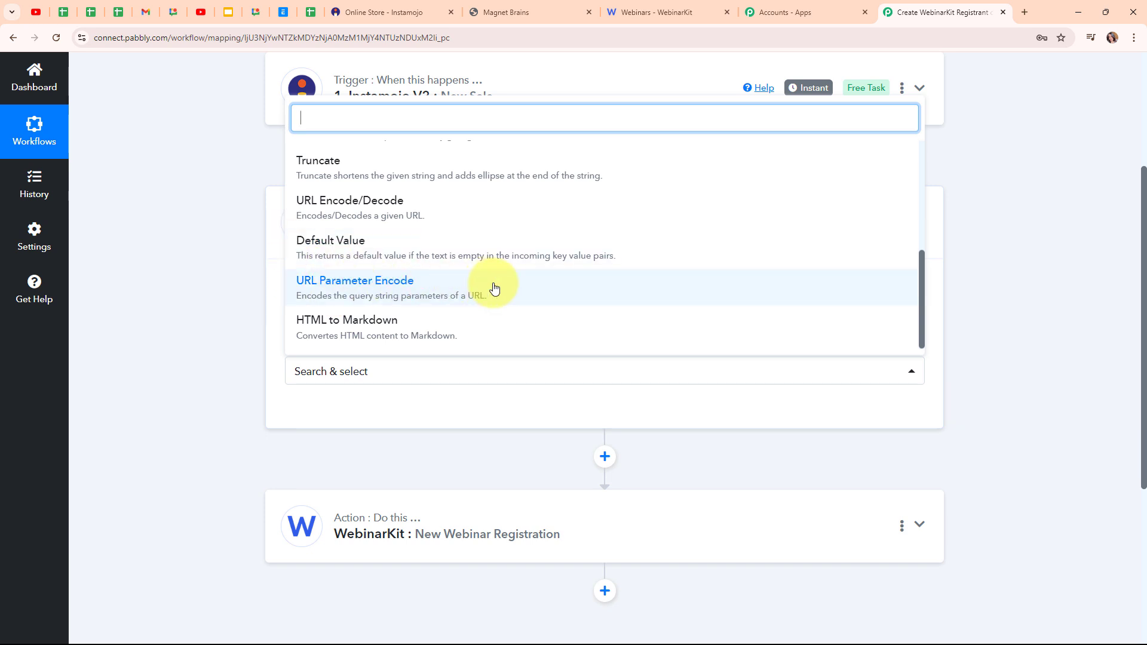
scroll(494, 287, up, 2)
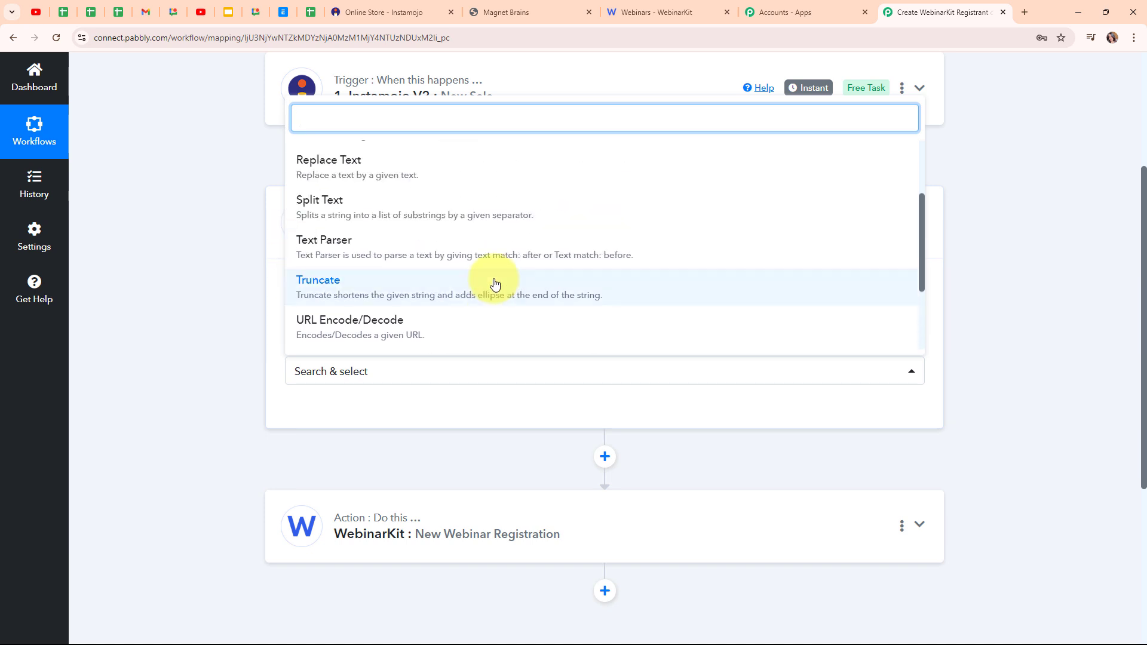
click(391, 211)
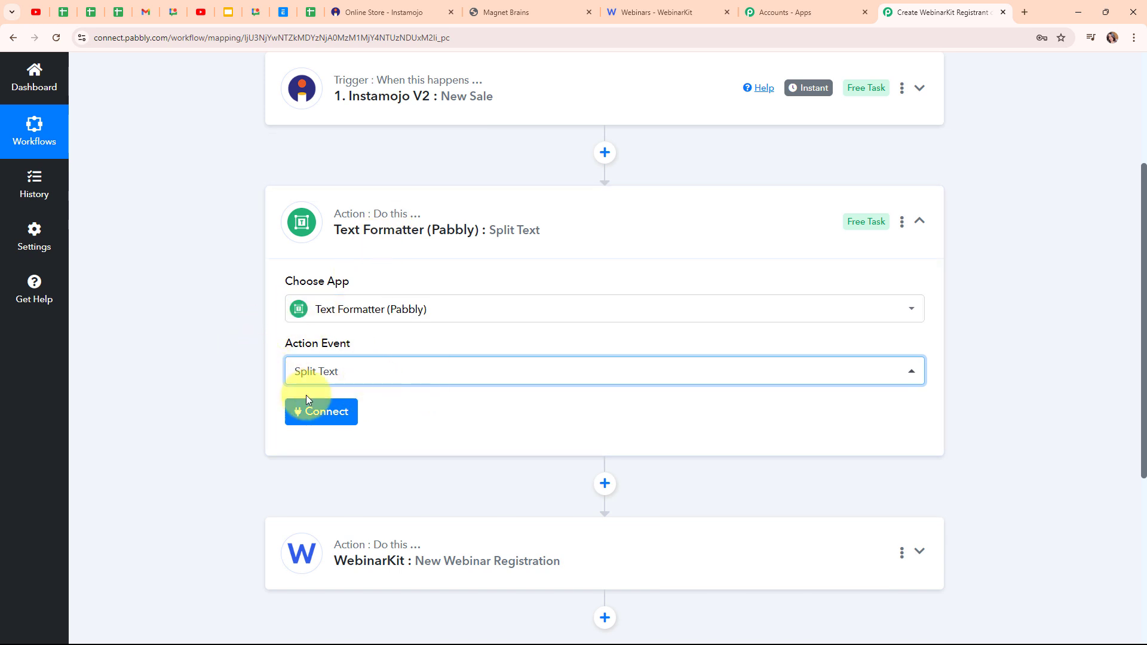
Step: Connect the Text Formatter step and map the Instamojo Buyer Name into Text to Split
click(338, 417)
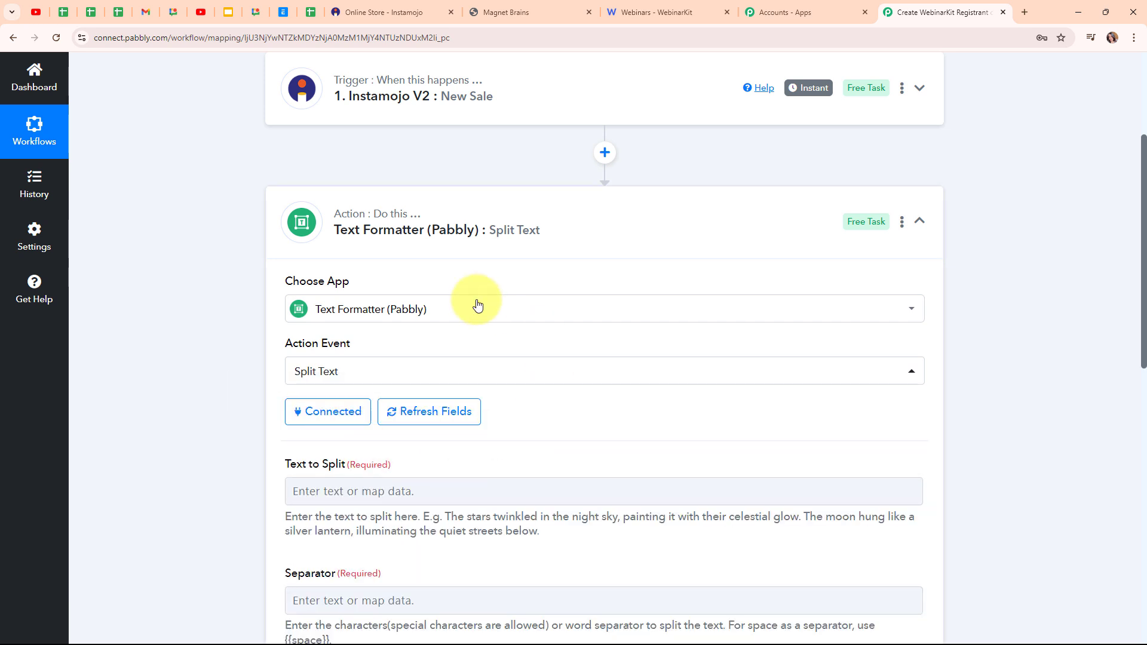
scroll(615, 440, down, 4)
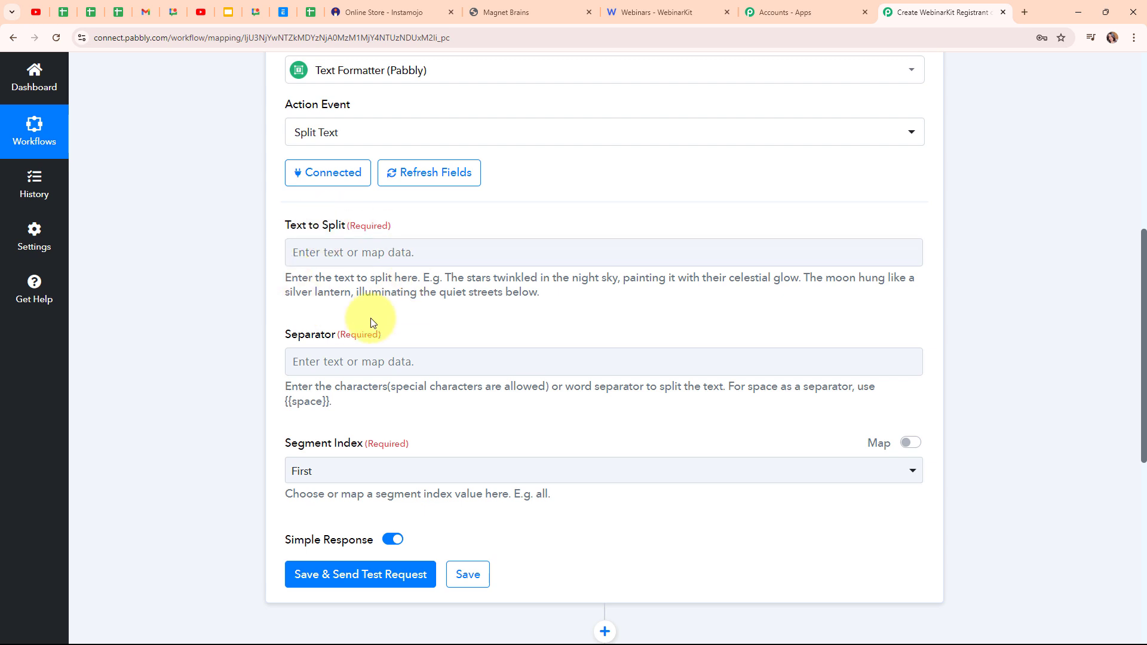
click(365, 253)
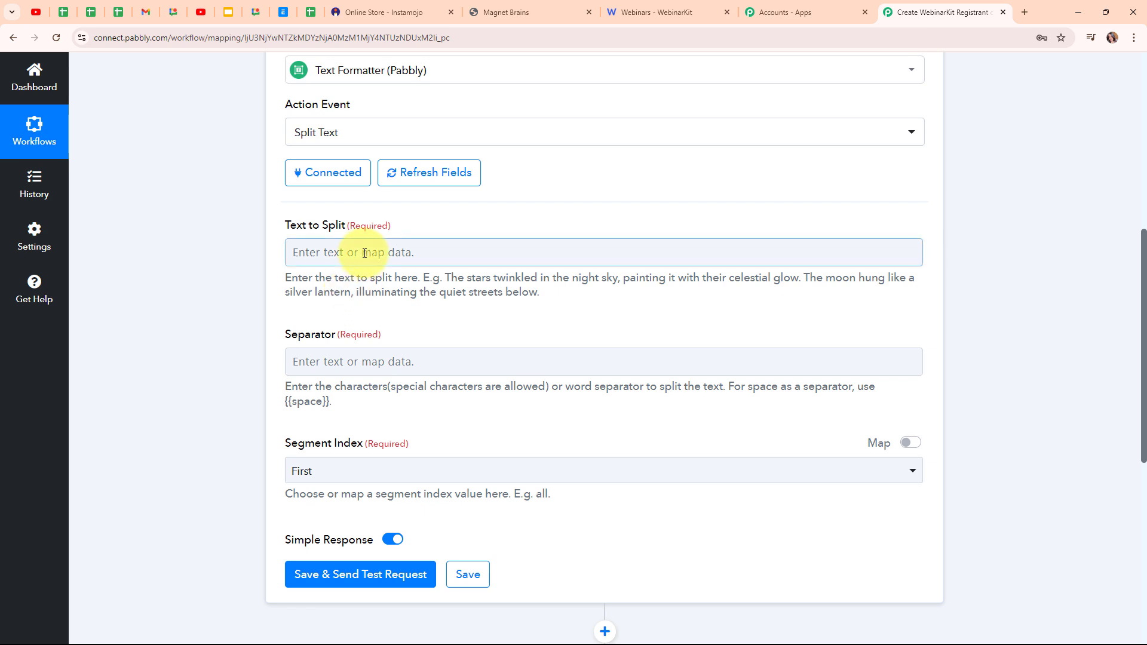
click(364, 253)
click(366, 364)
scroll(424, 568, down, 2)
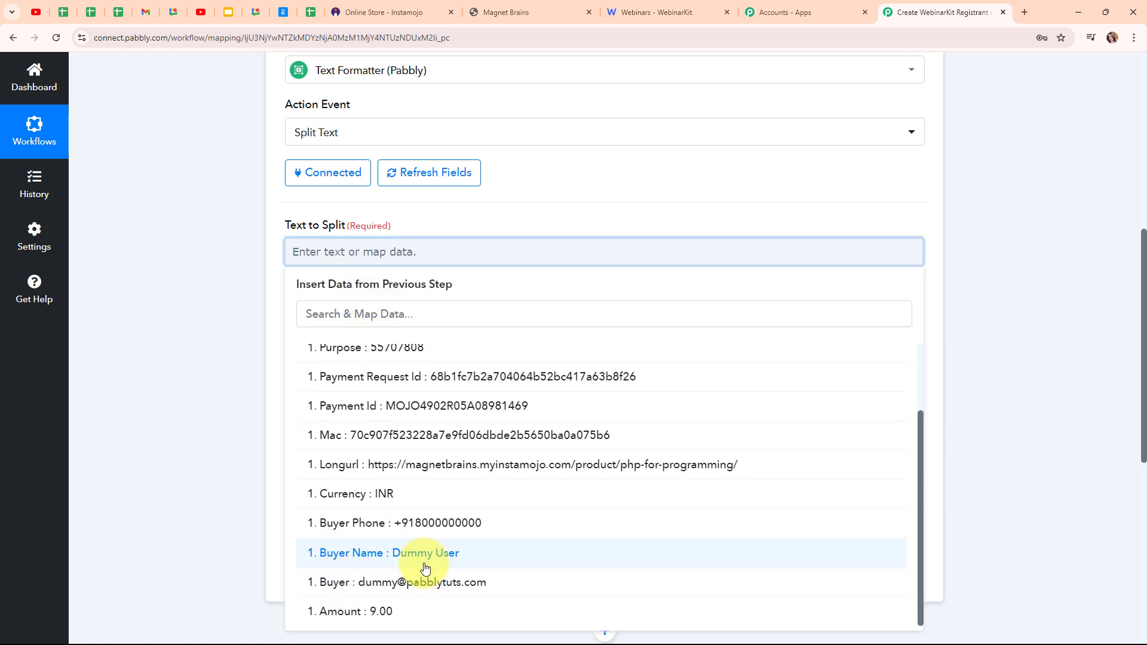
click(423, 566)
click(199, 377)
scroll(479, 402, down, 1)
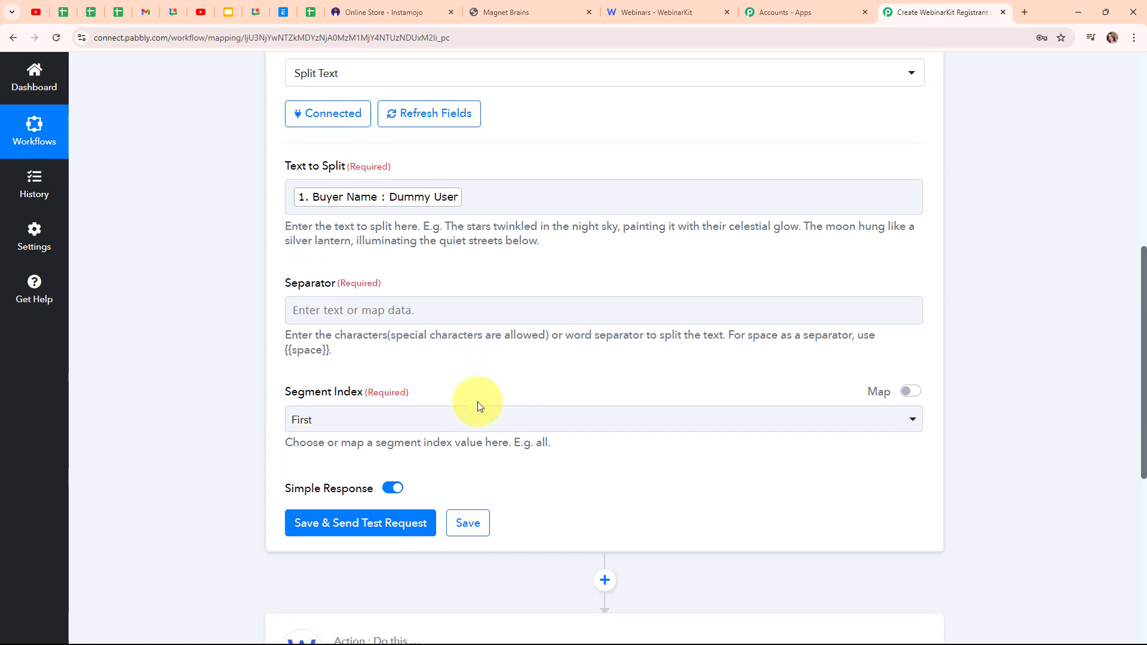
Step: Set the Separator to {{space}} and the Segment Index to All
click(300, 303)
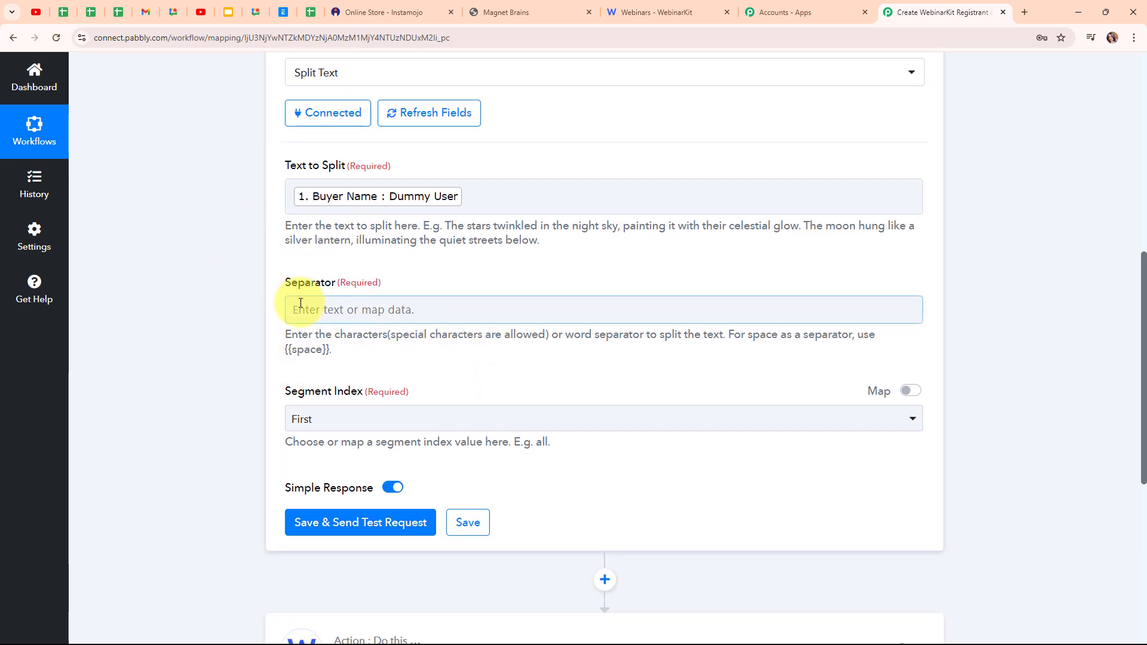
click(296, 338)
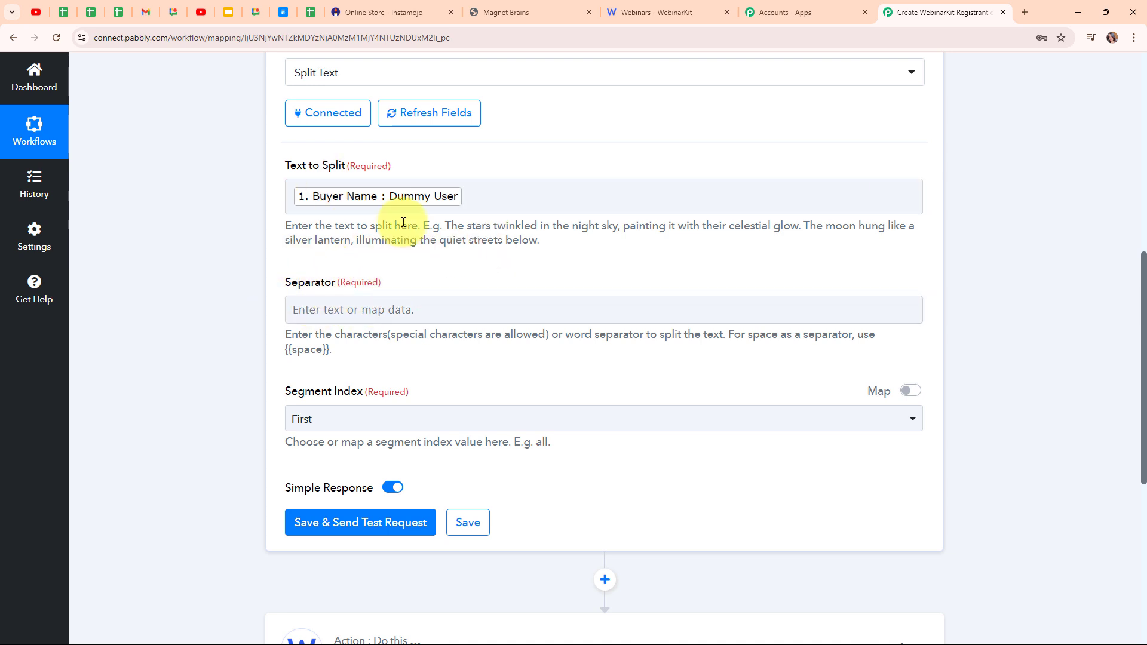
click(322, 309)
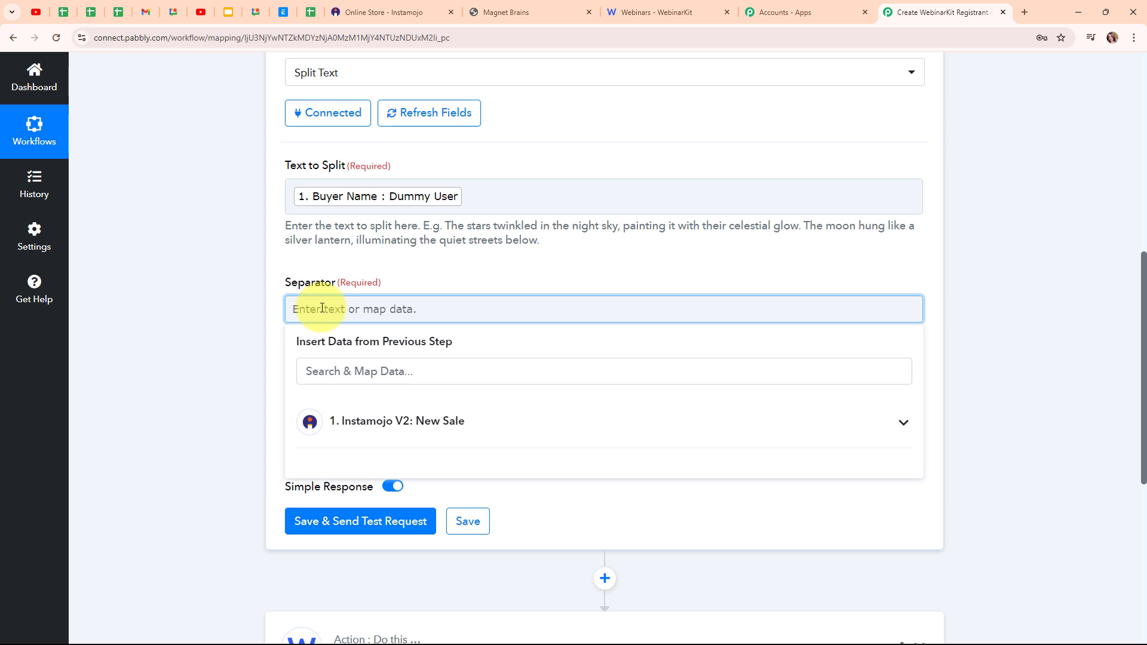
text({{space}})
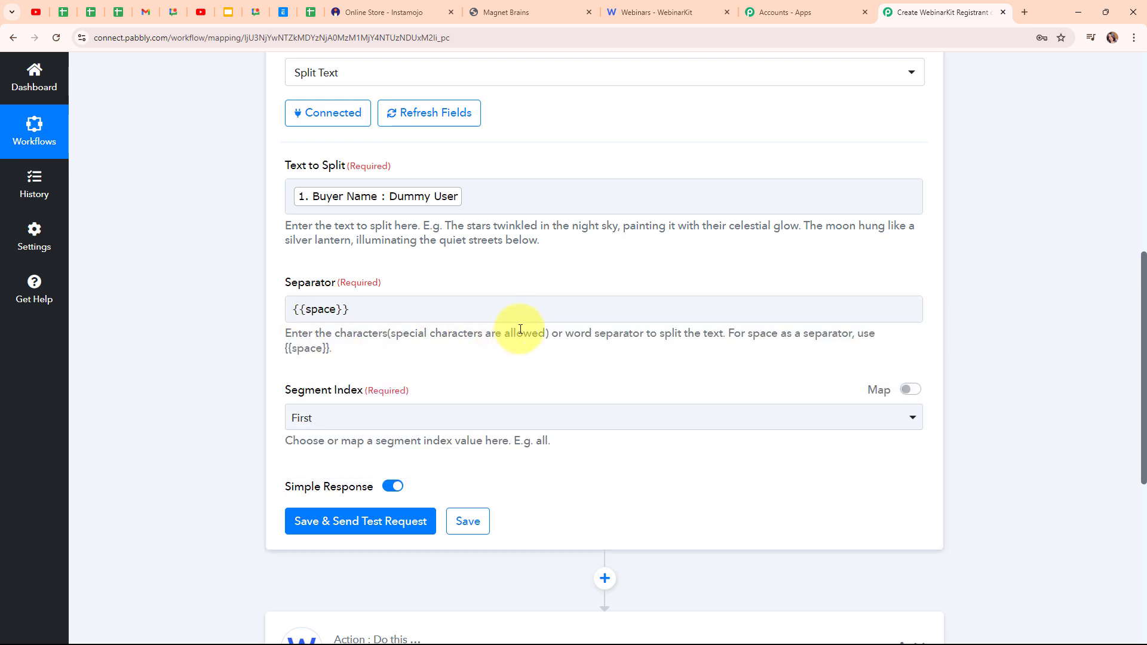
scroll(520, 311, down, 1)
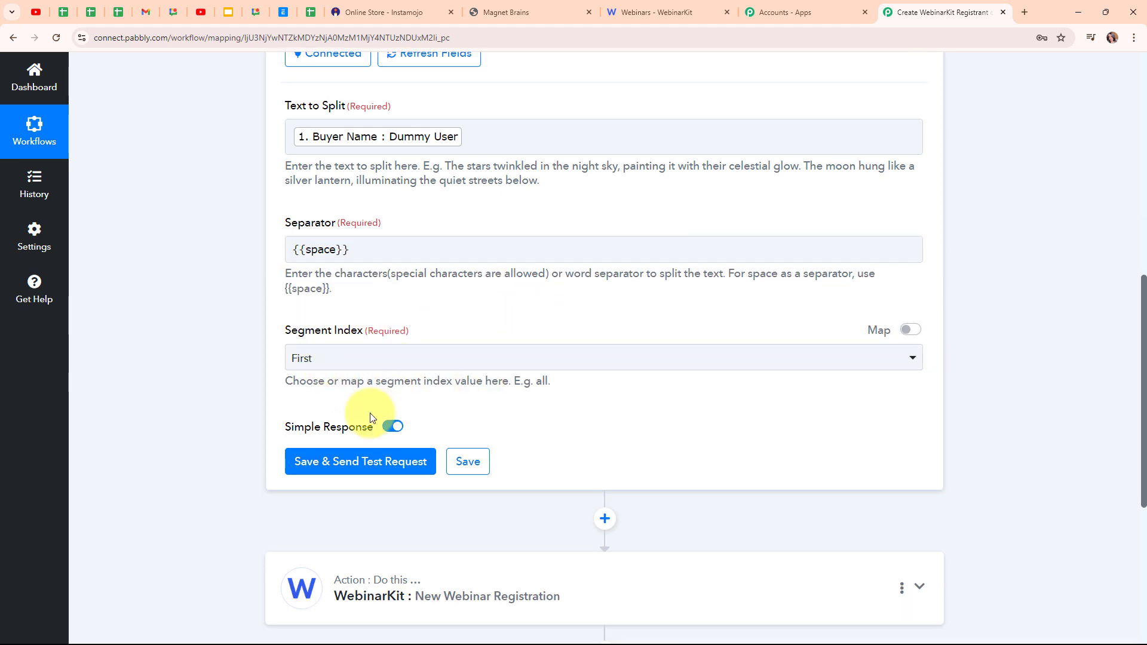
click(425, 358)
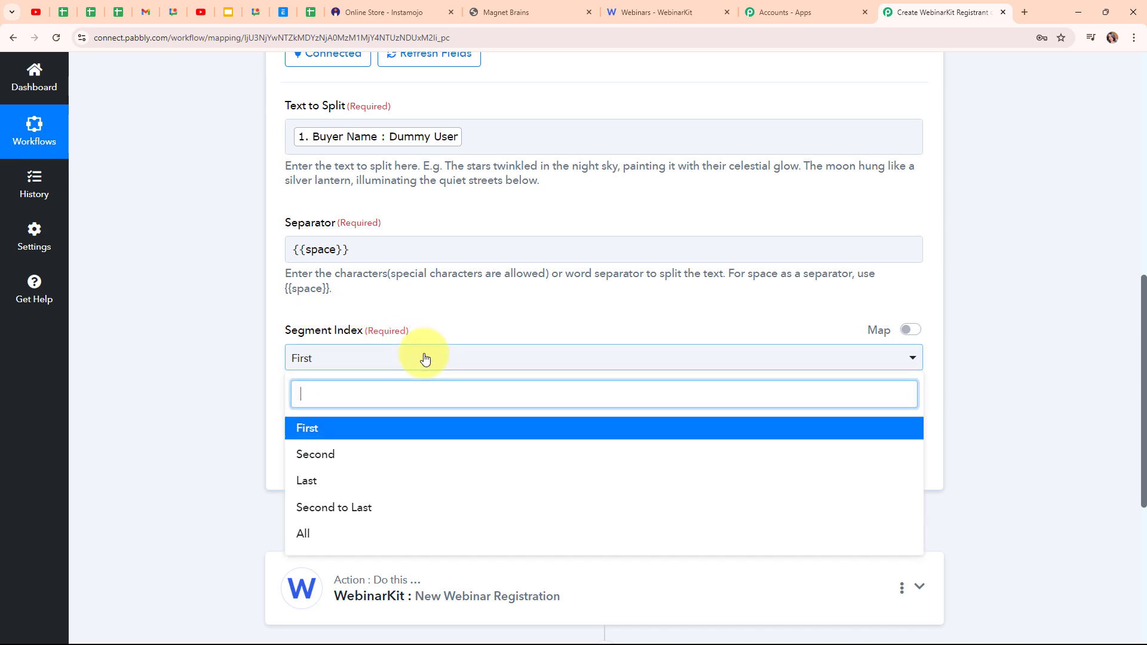
click(404, 532)
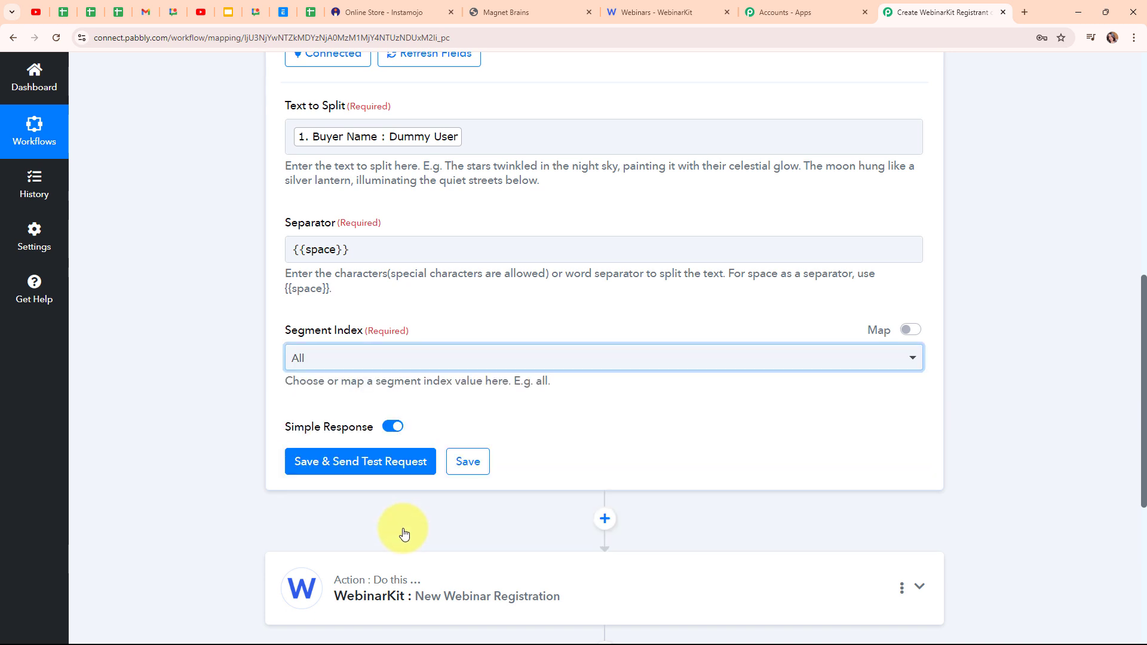
Step: Save and test the Split Text step, checking the Result 0 and Result 1 outputs
click(378, 461)
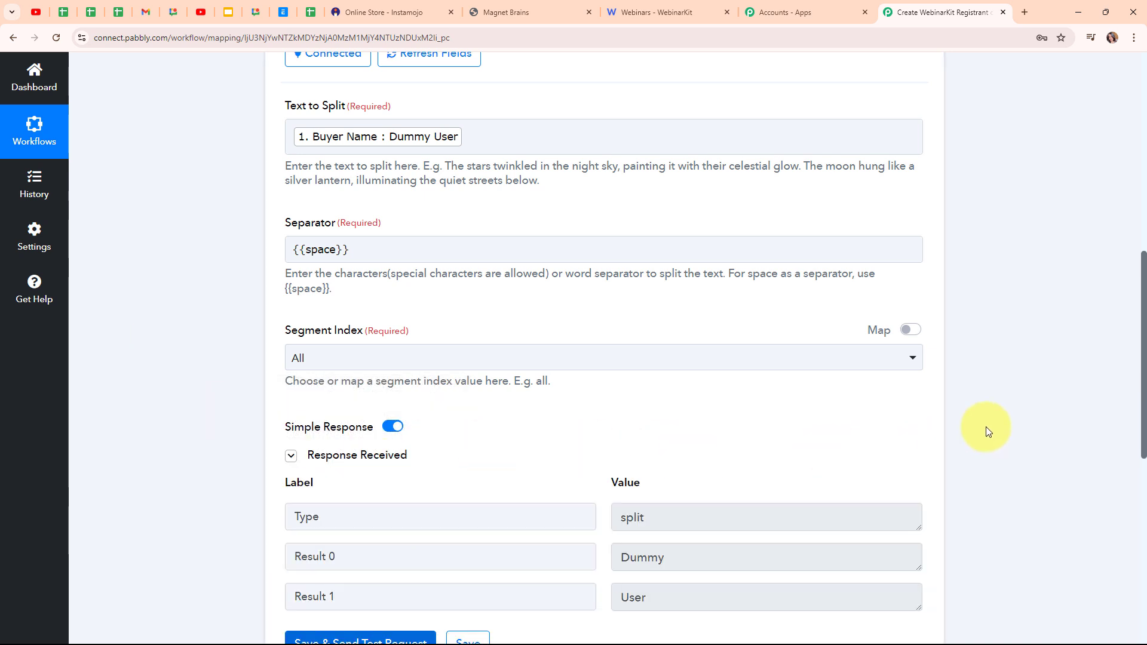
scroll(986, 427, down, 2)
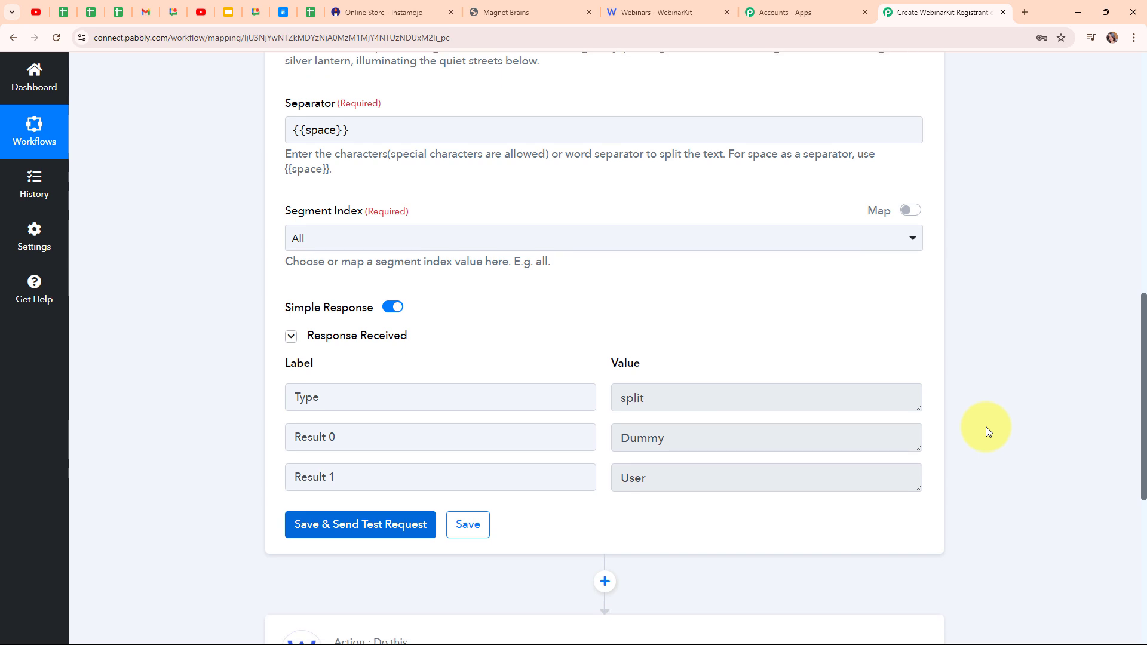
click(682, 439)
click(707, 477)
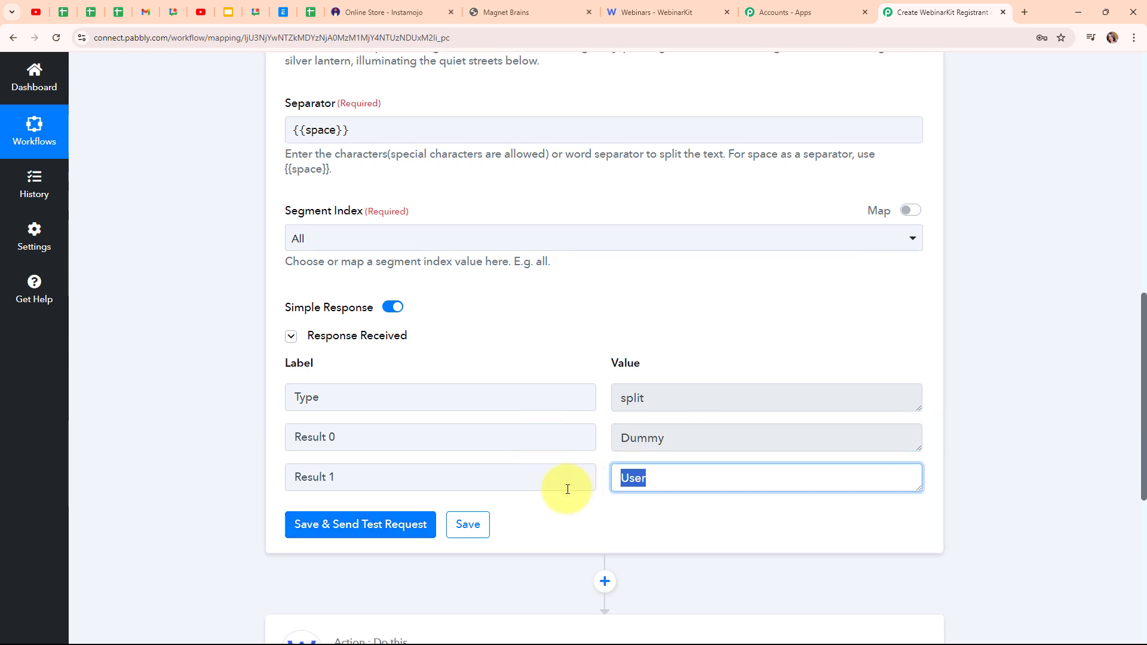
click(560, 521)
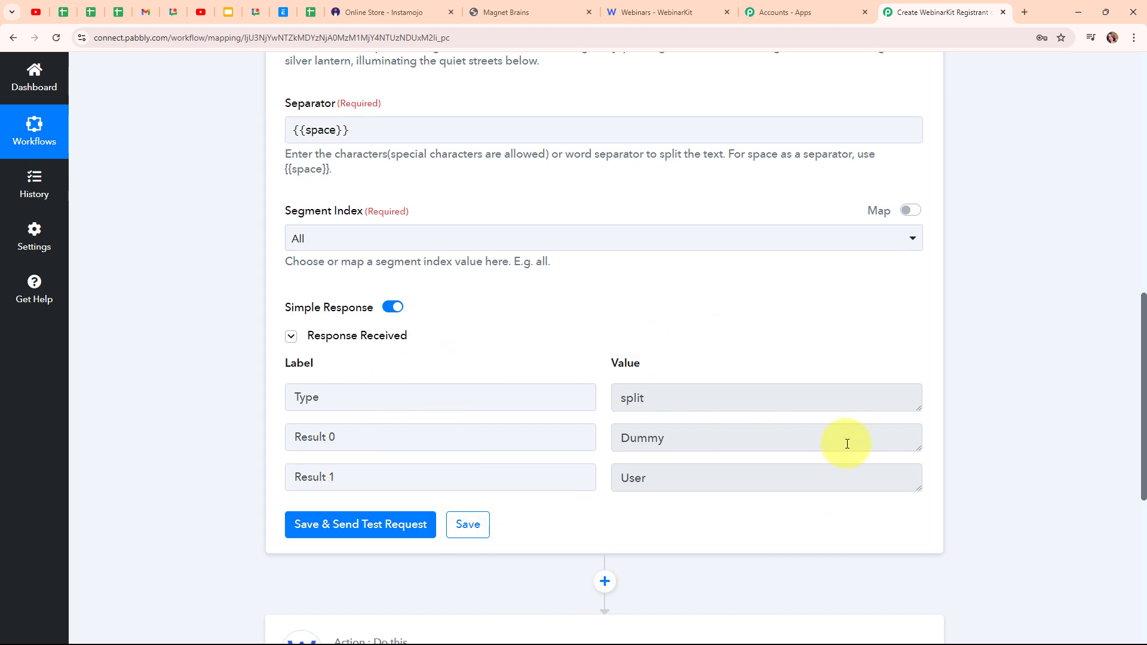
scroll(989, 389, down, 4)
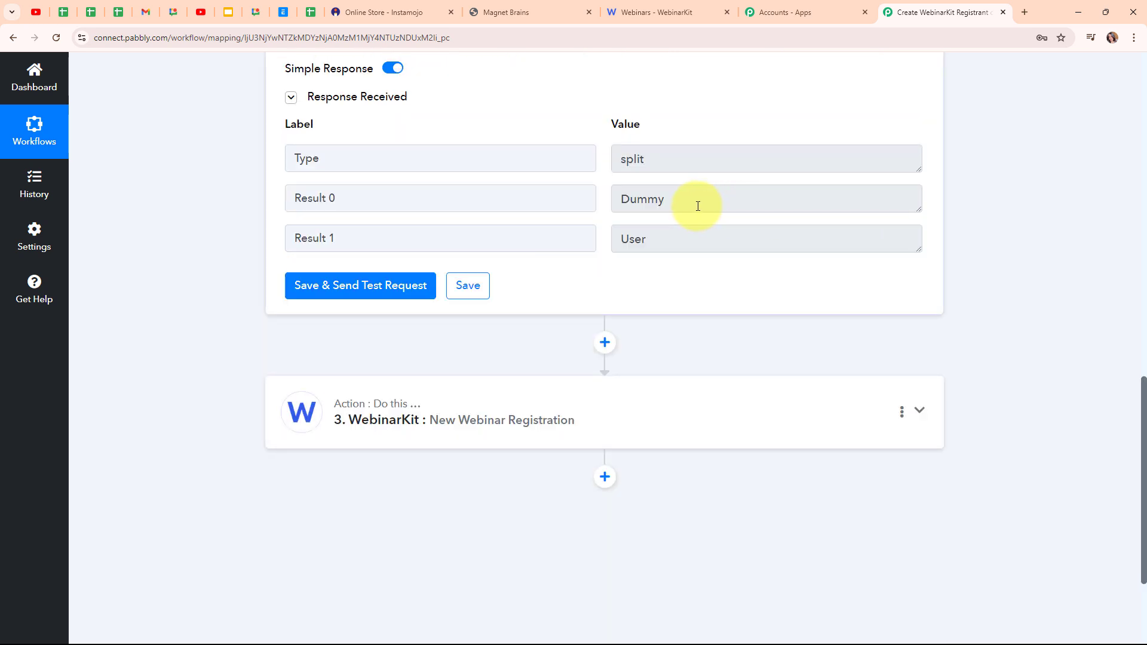
Step: In the WebinarKit step, map First Name to Split Text Result 0 and Last Name to Result 1
click(487, 412)
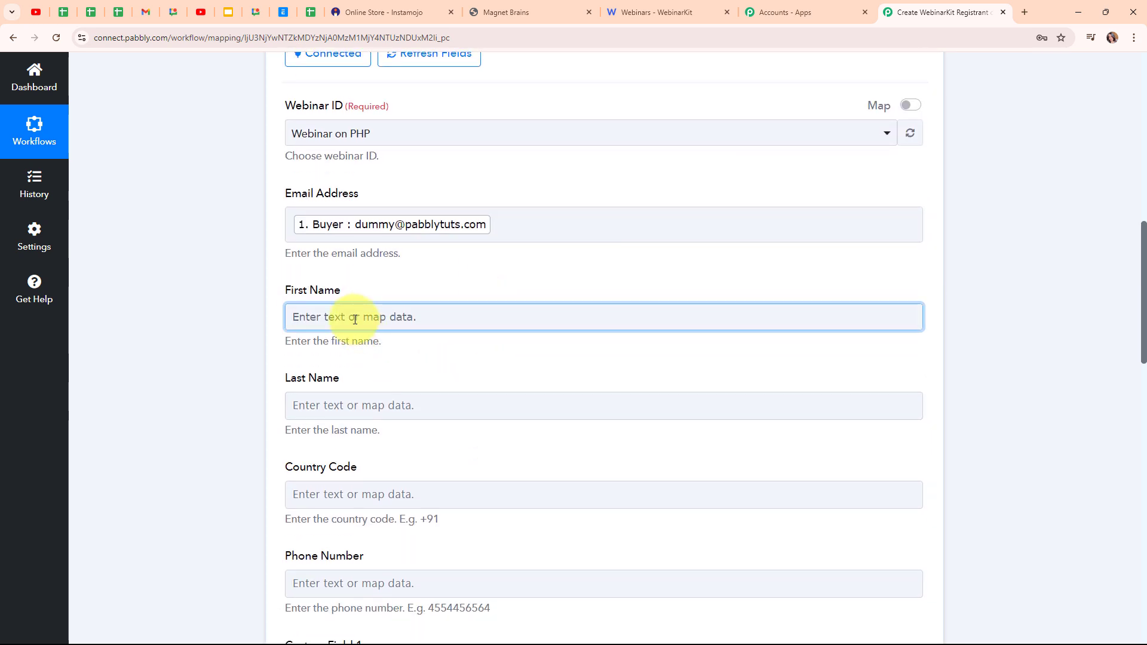
click(358, 317)
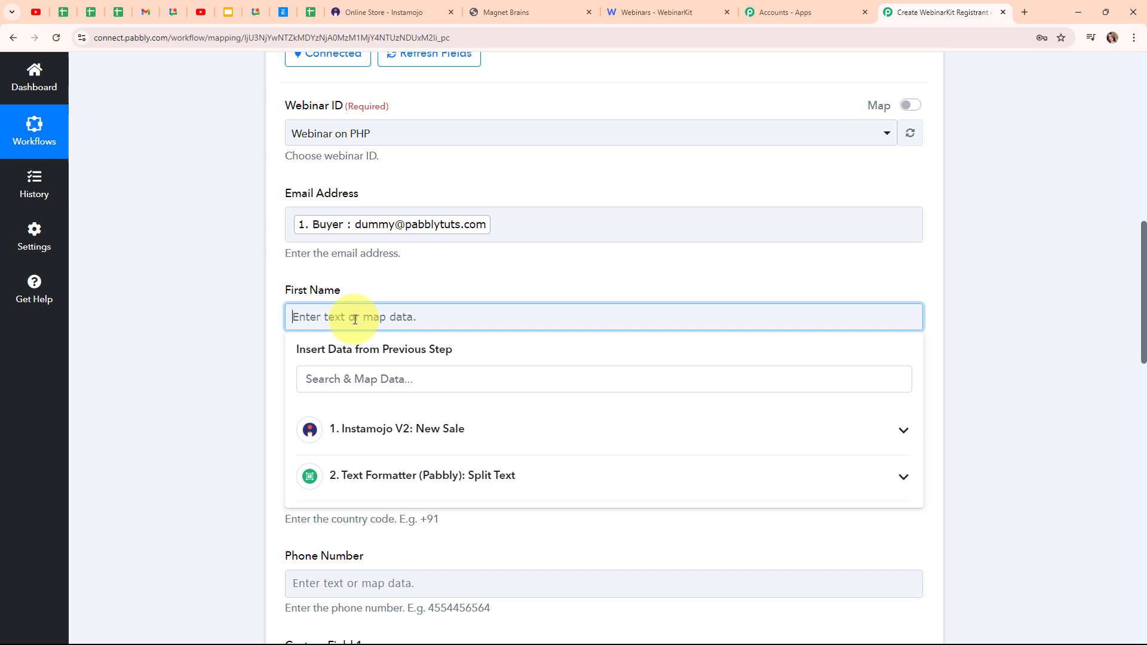
click(551, 481)
click(560, 547)
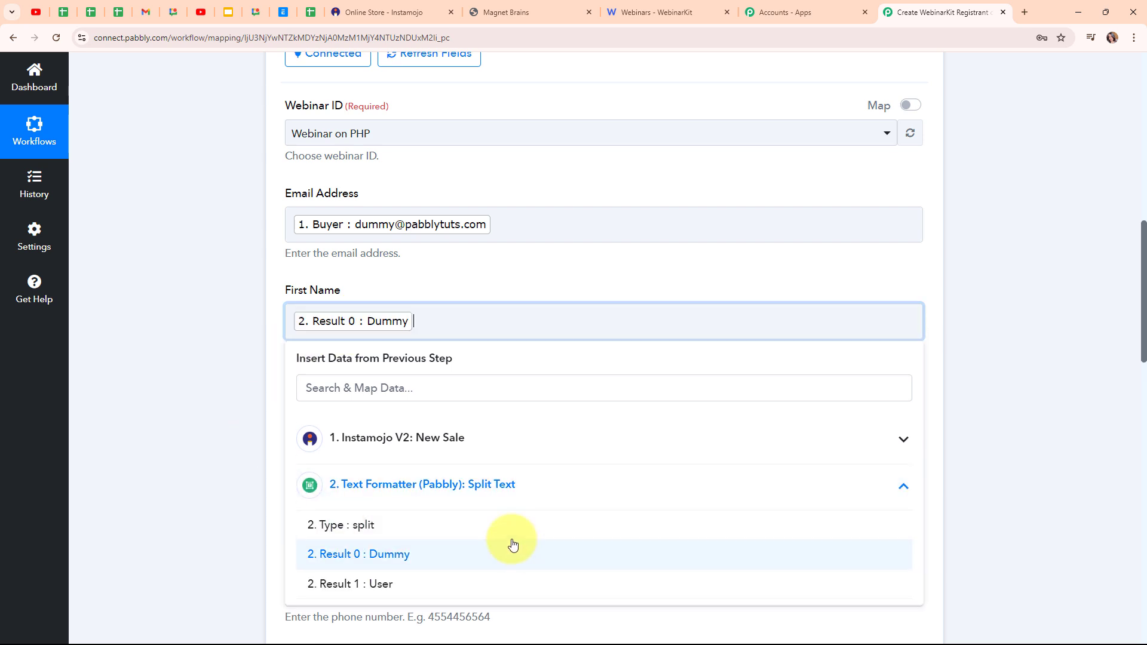
click(141, 464)
click(329, 414)
click(448, 570)
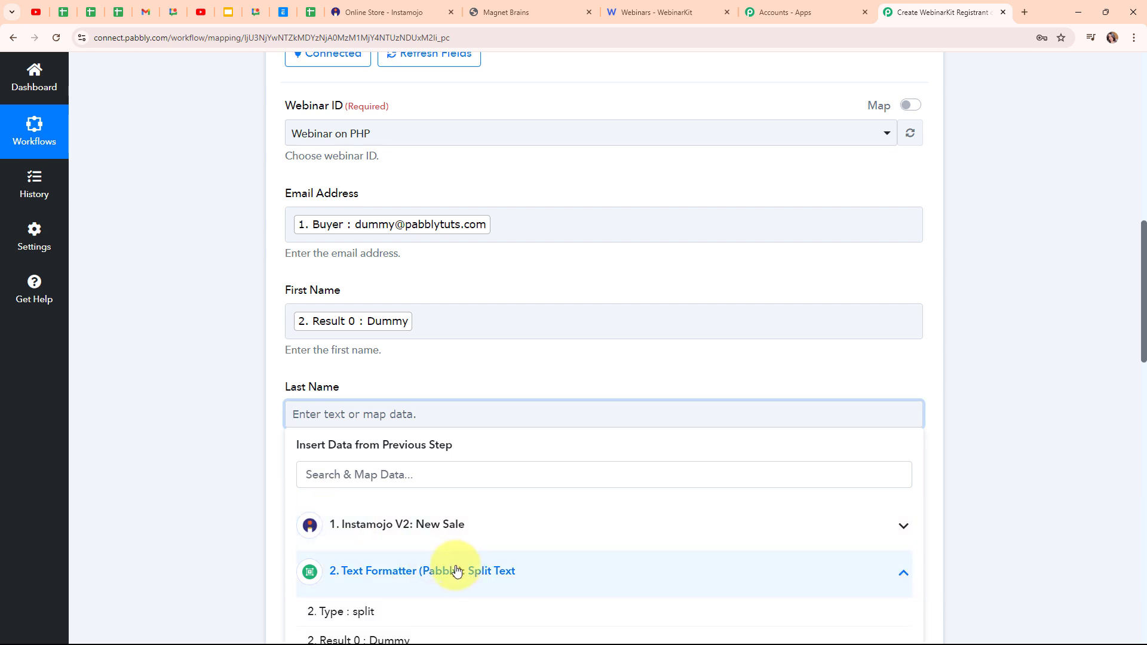
scroll(457, 569, down, 4)
click(448, 443)
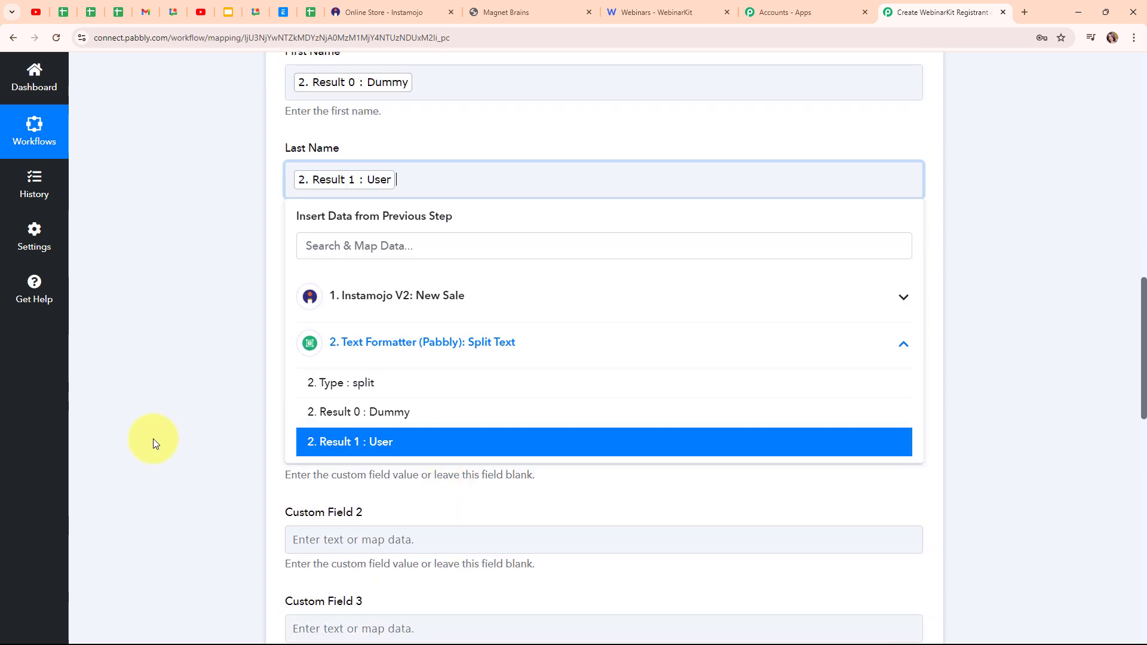
click(153, 441)
Step: Map the WebinarKit Phone Number field to the Instamojo Buyer Phone
scroll(526, 187, down, 1)
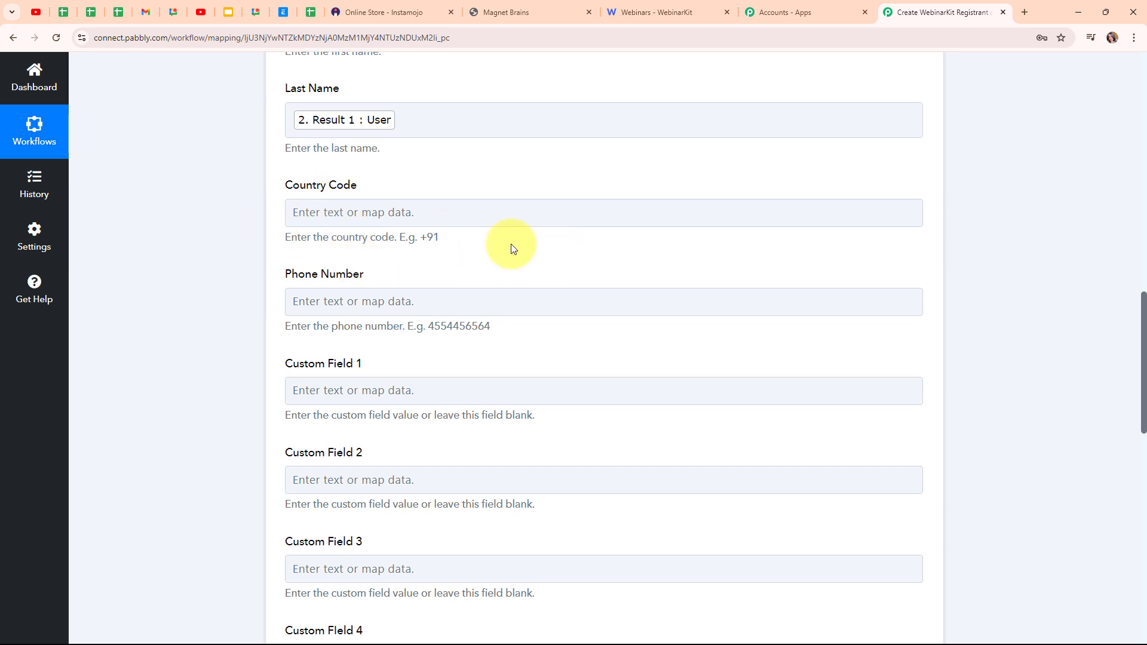
click(302, 303)
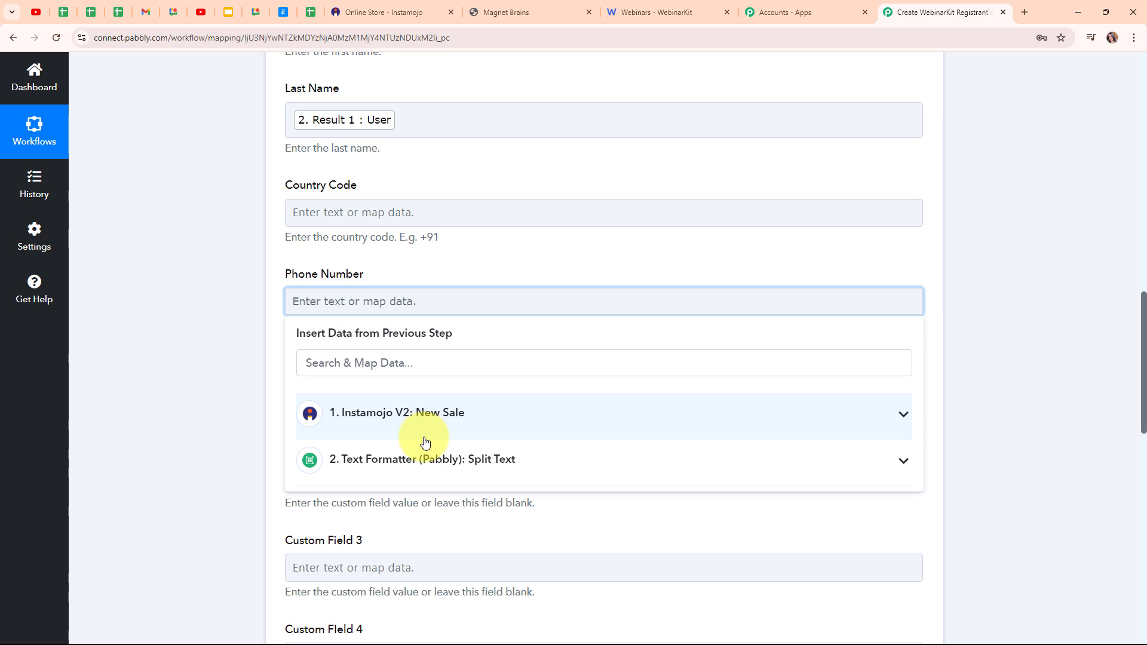
click(423, 438)
scroll(454, 508, down, 5)
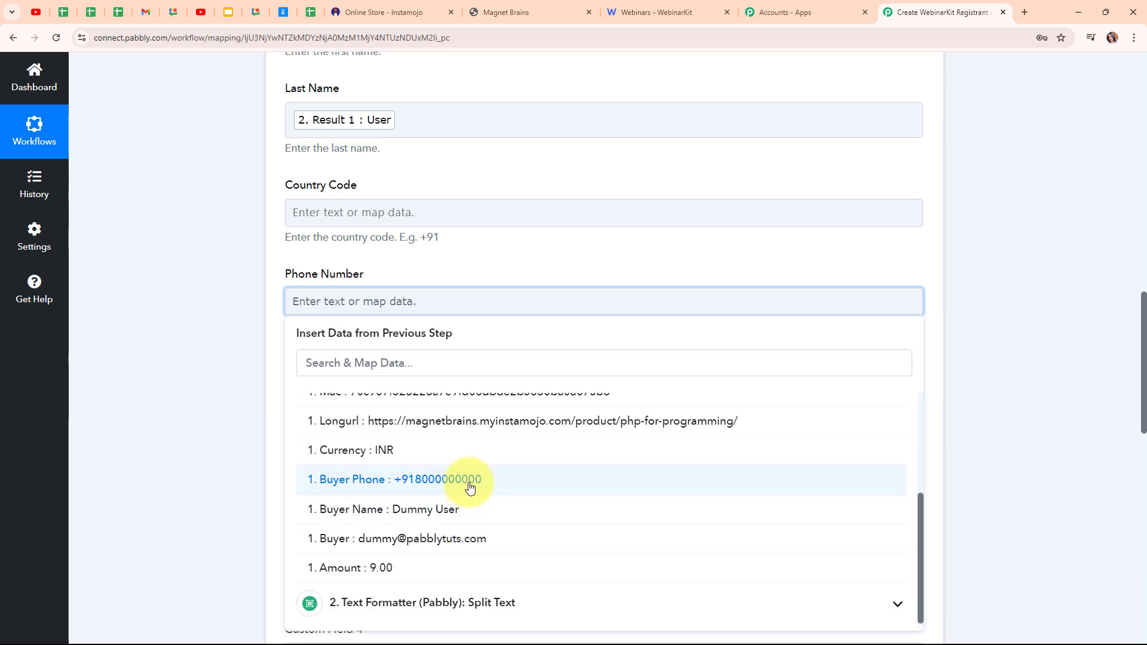
click(470, 487)
click(243, 429)
scroll(756, 473, down, 2)
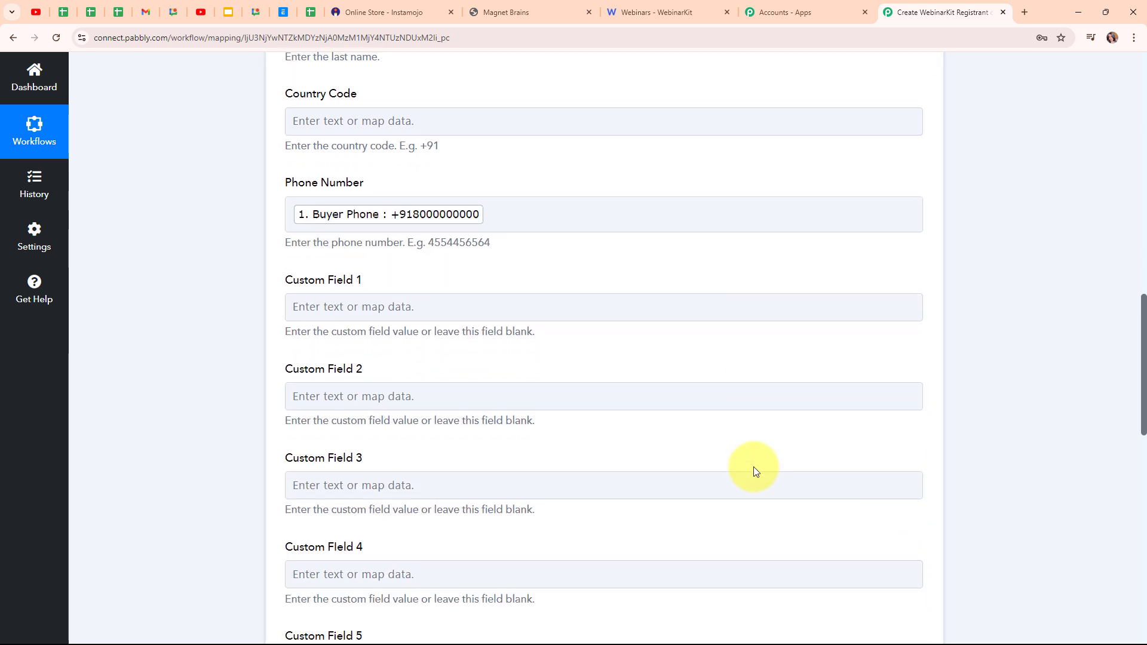
scroll(755, 472, down, 1)
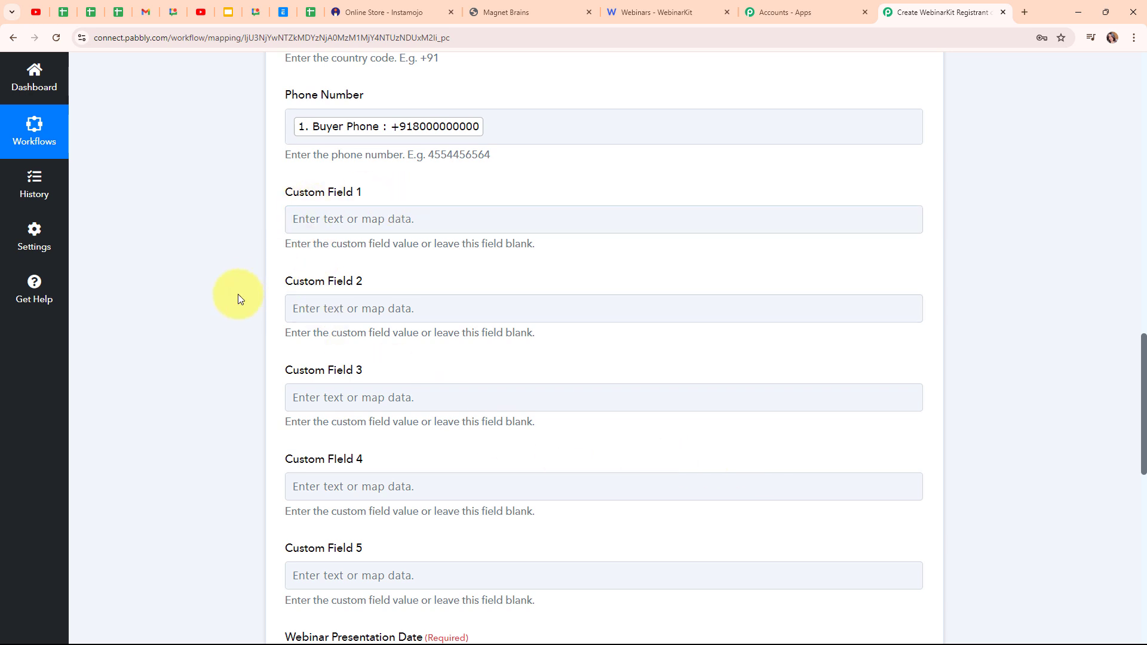
click(808, 404)
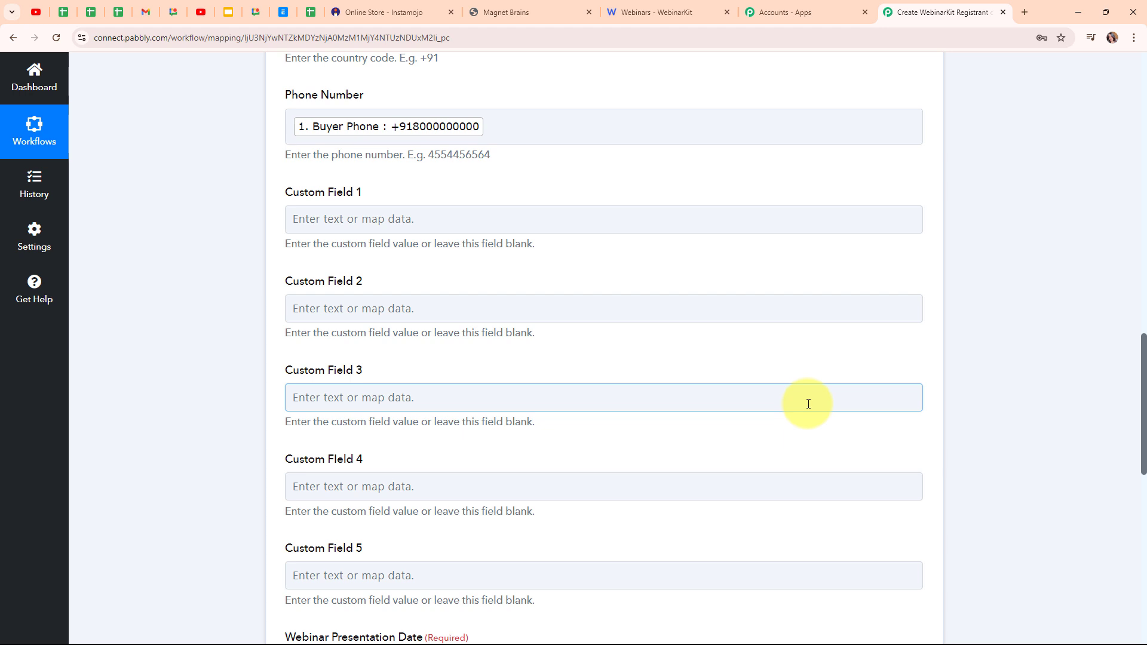
scroll(808, 404, down, 5)
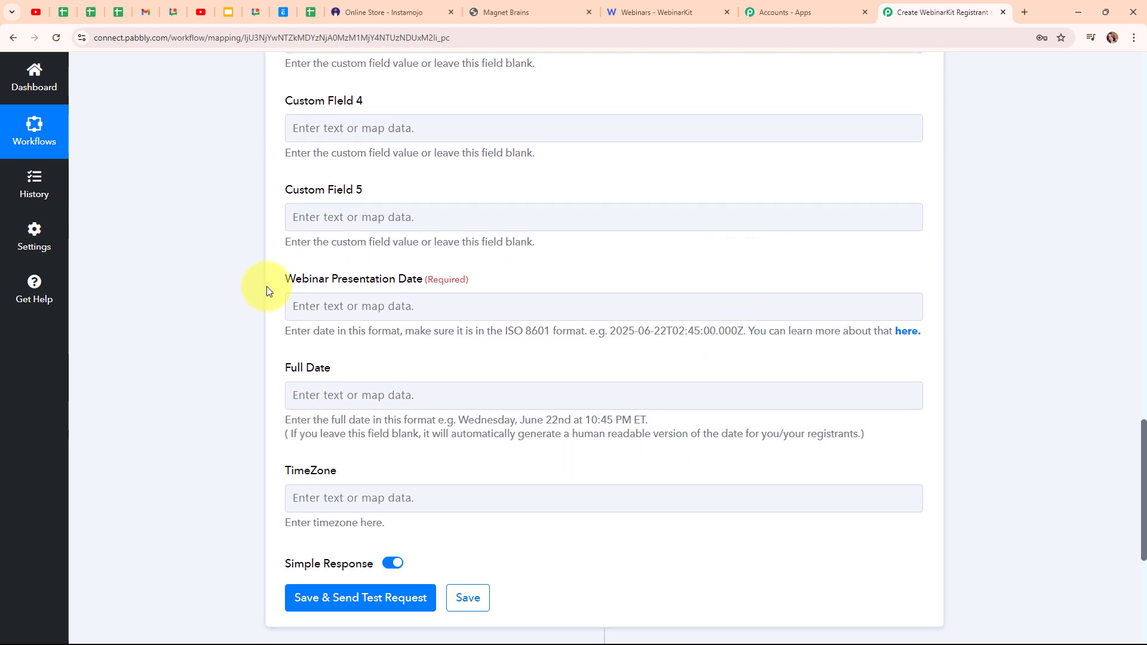
Step: Paste the ISO date 2025-06-22T02:45:00.000Z into the required Webinar Presentation Date field
drag(286, 284, 418, 276)
click(419, 331)
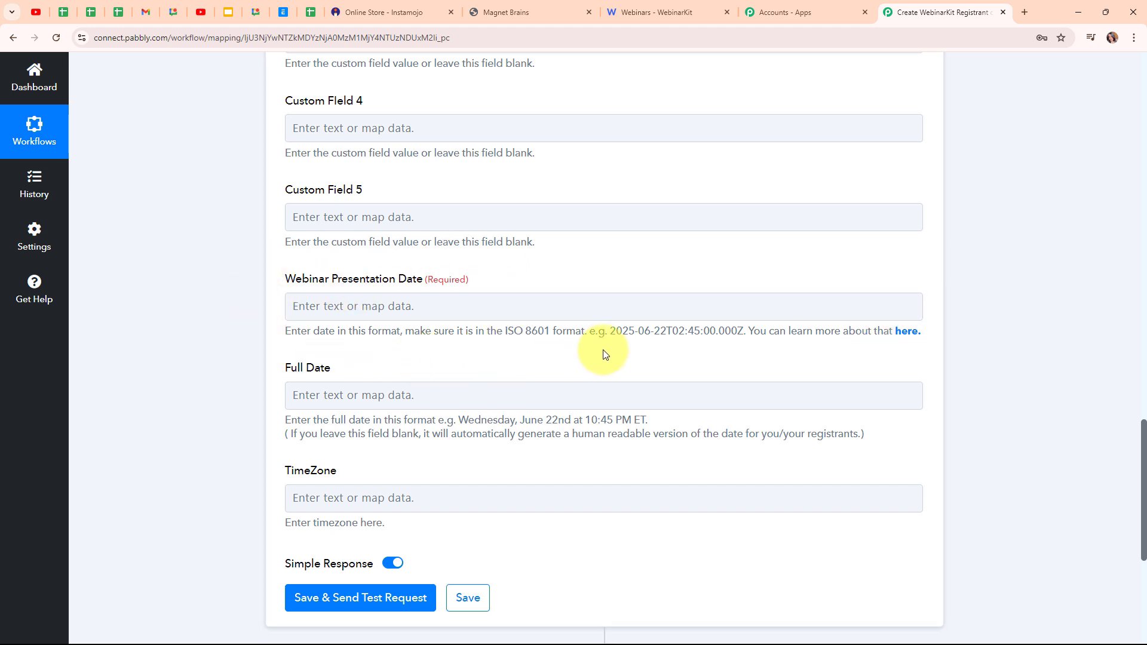
drag(612, 333, 732, 333)
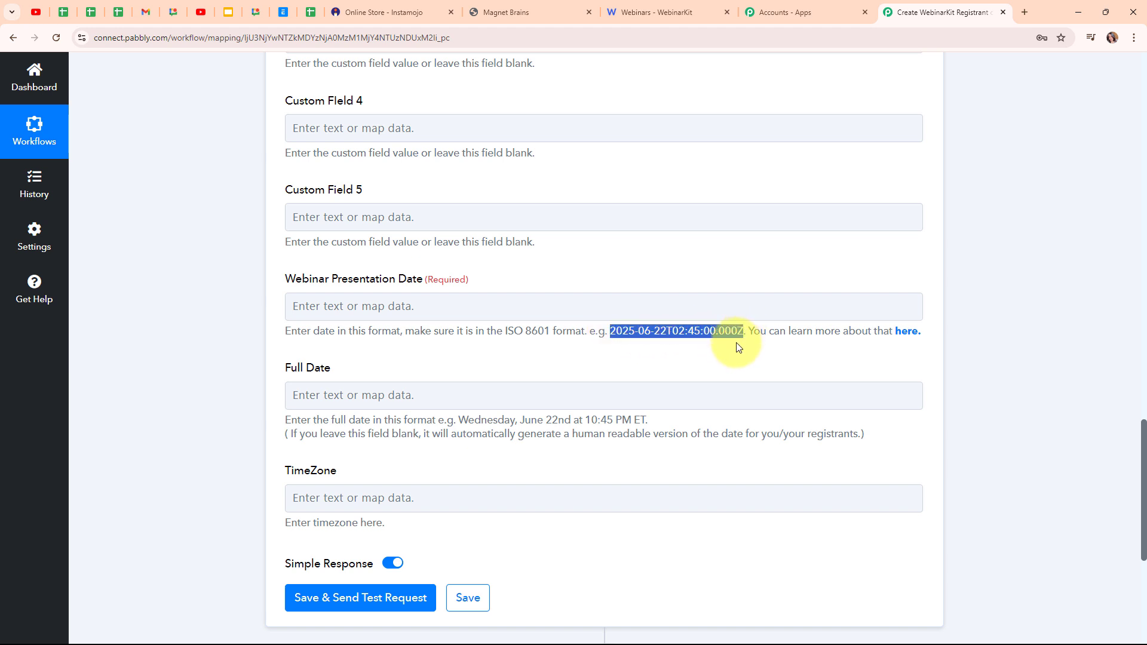
click(393, 304)
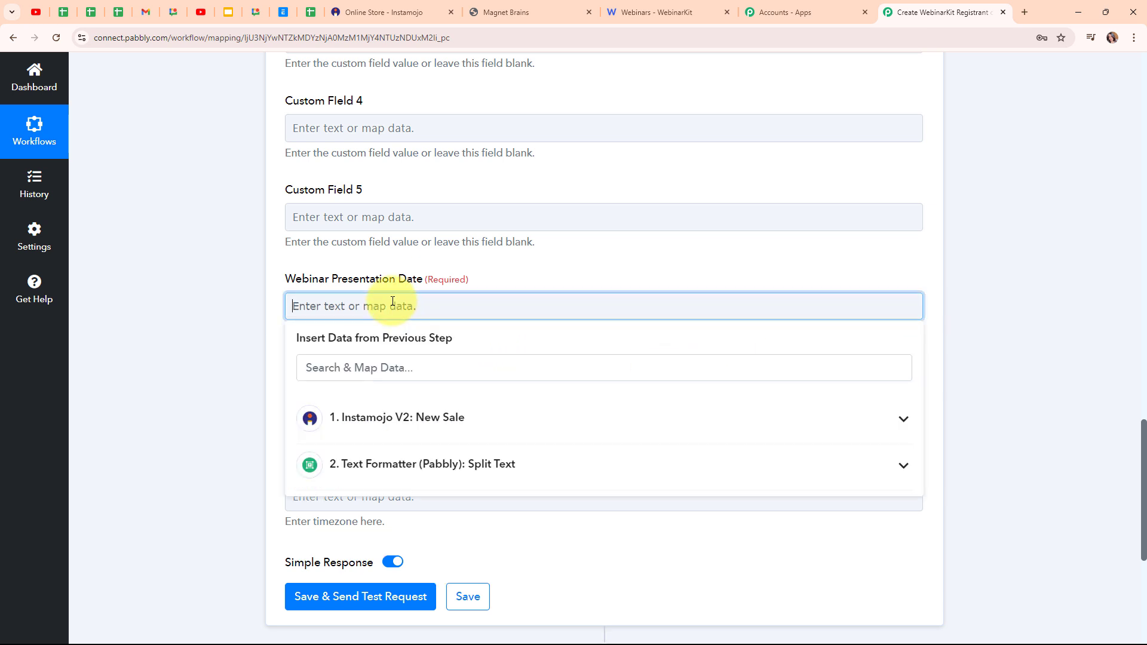
text(2025-06-22T02:45:00.000Z)
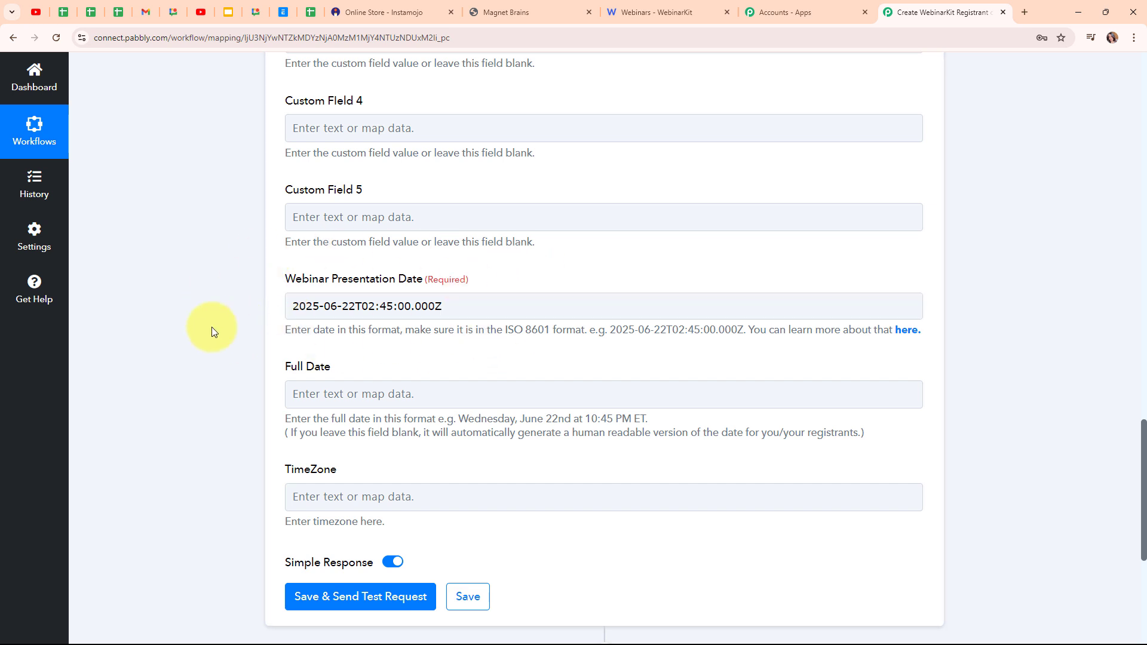
click(292, 305)
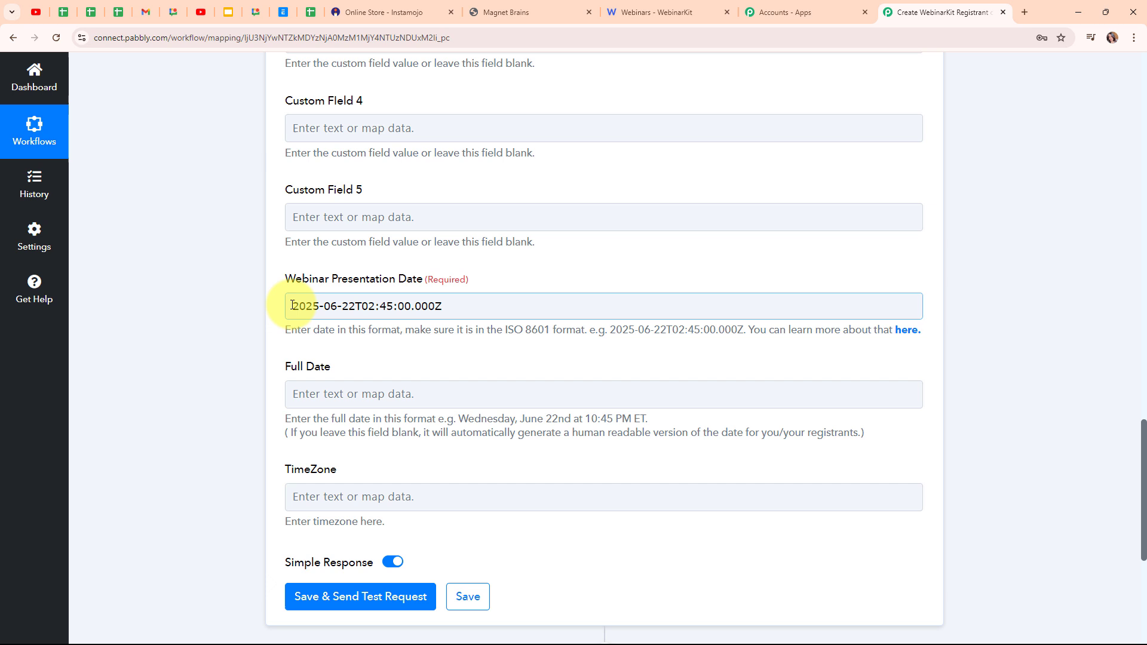
Step: In the WebinarKit webinars list, choose Edit webinar for Webinar on PHP
click(629, 4)
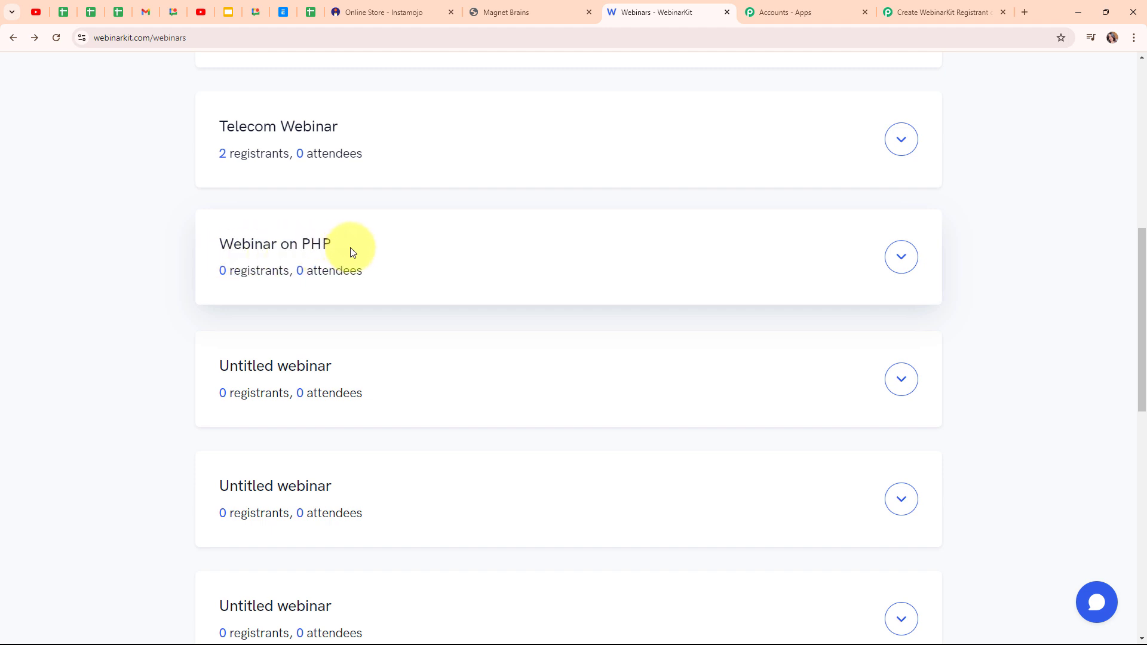
click(906, 263)
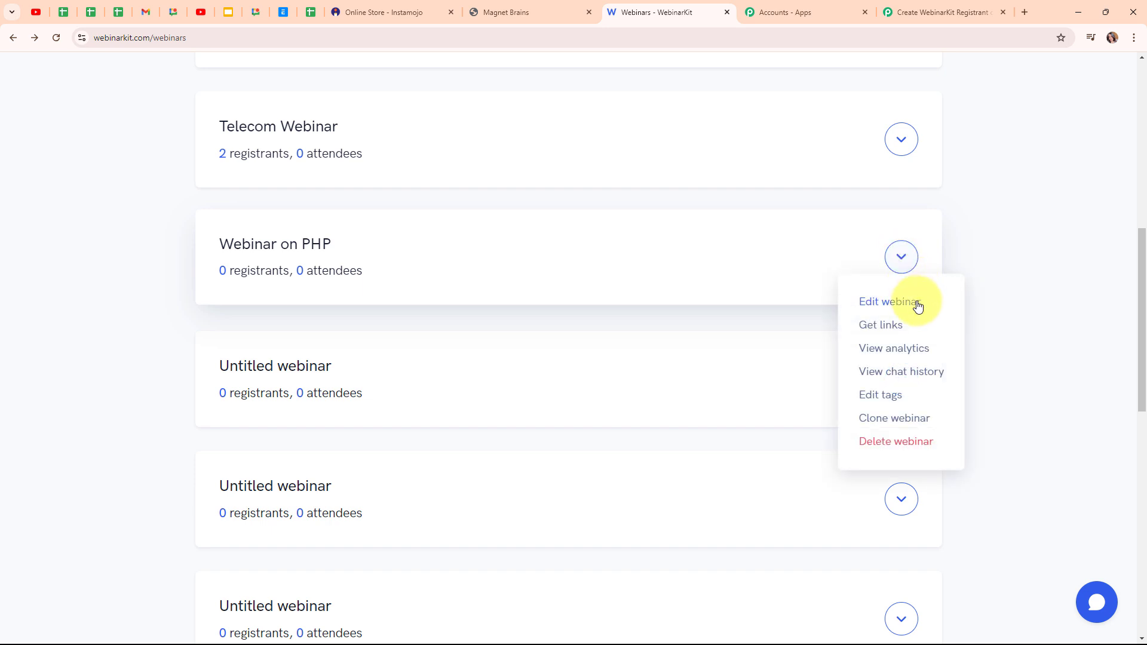
click(873, 311)
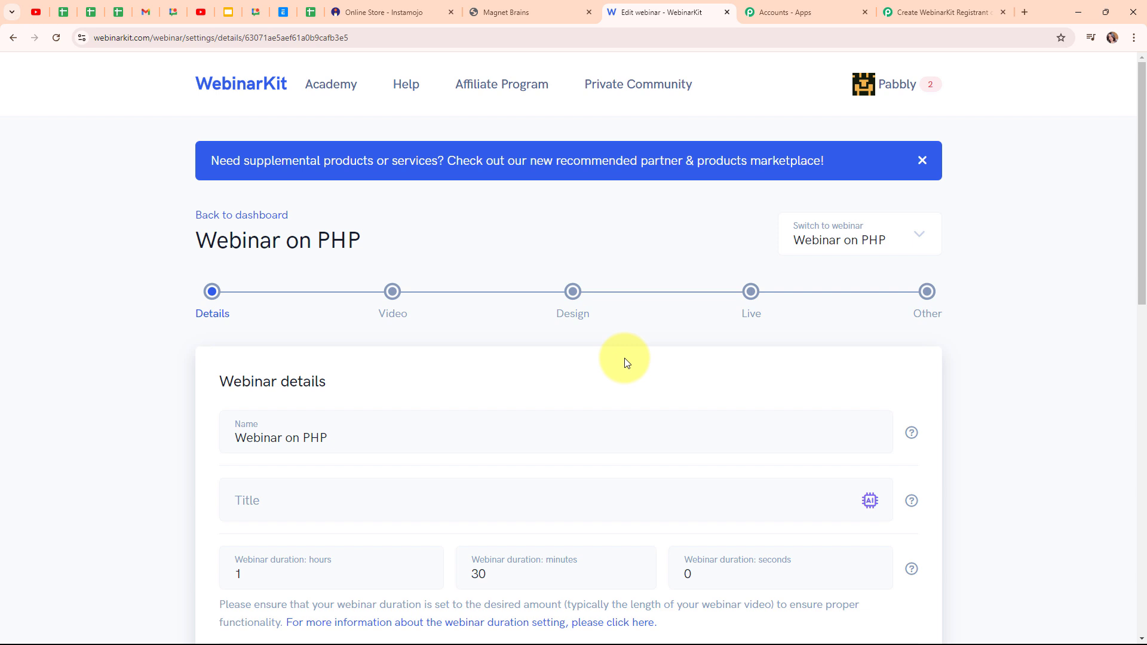
Step: Scroll the Edit webinar page down to the Webinar schedule section, which has no dates yet
scroll(624, 360, down, 12)
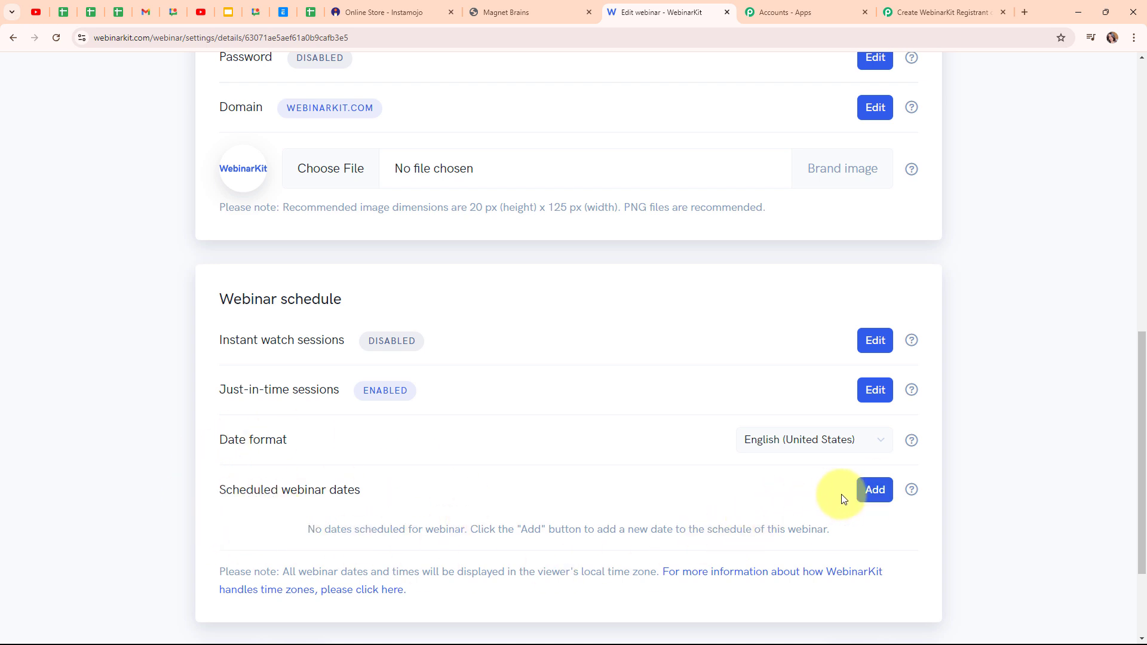
Step: Start a new Specific-type webinar date on 15-09-2024 at 12:00 PM
click(866, 497)
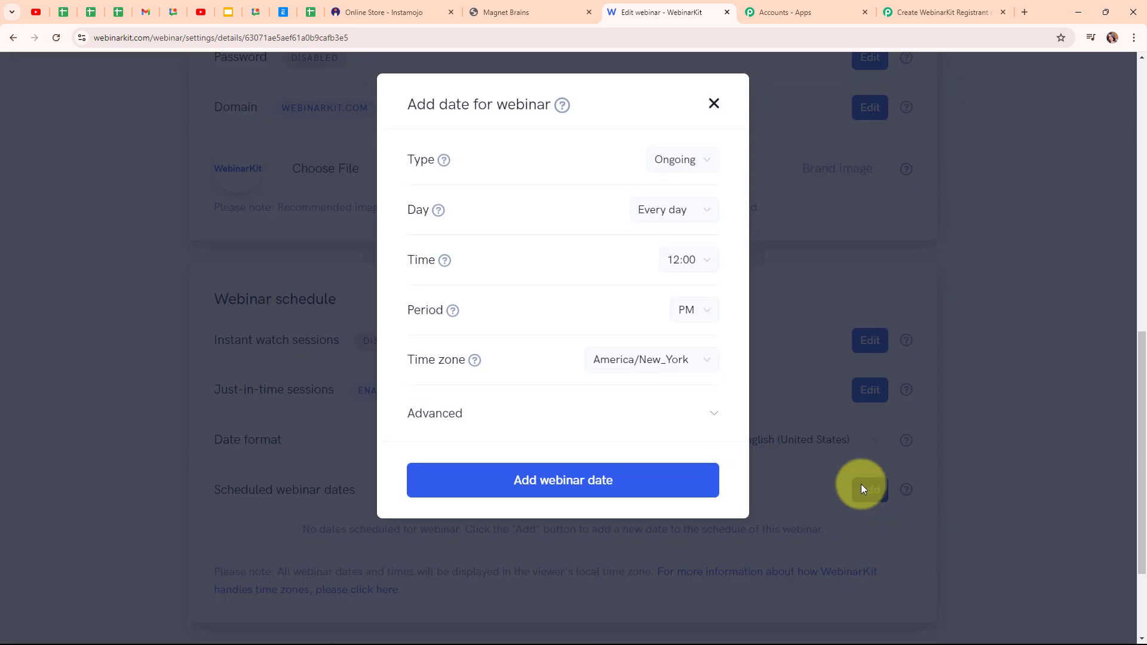
click(680, 159)
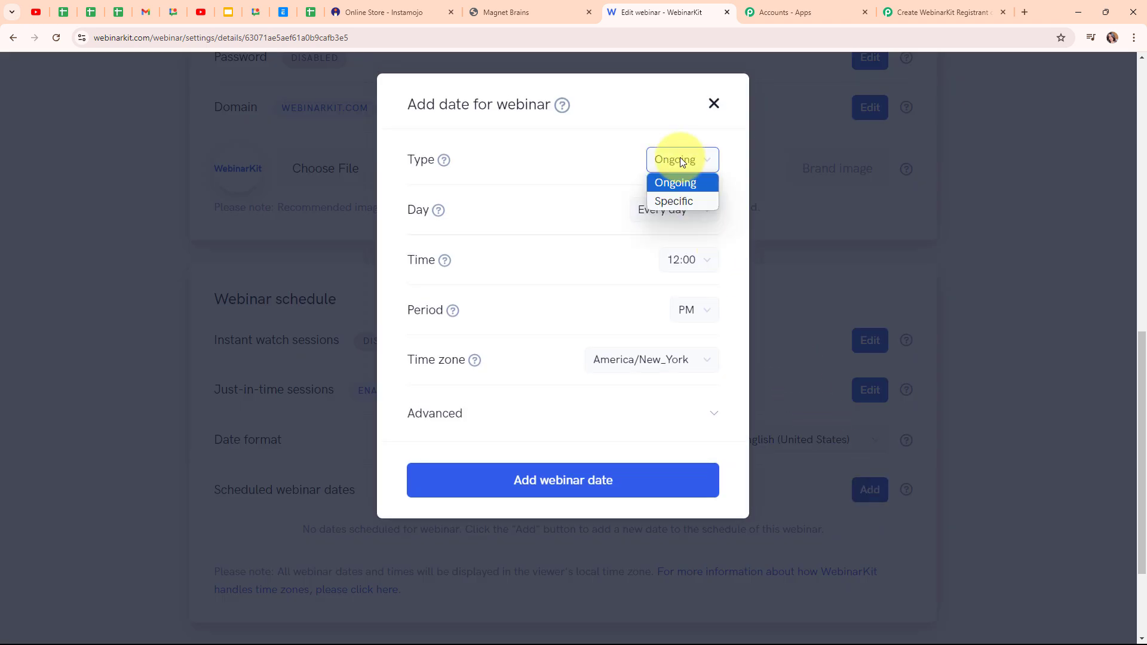
click(665, 203)
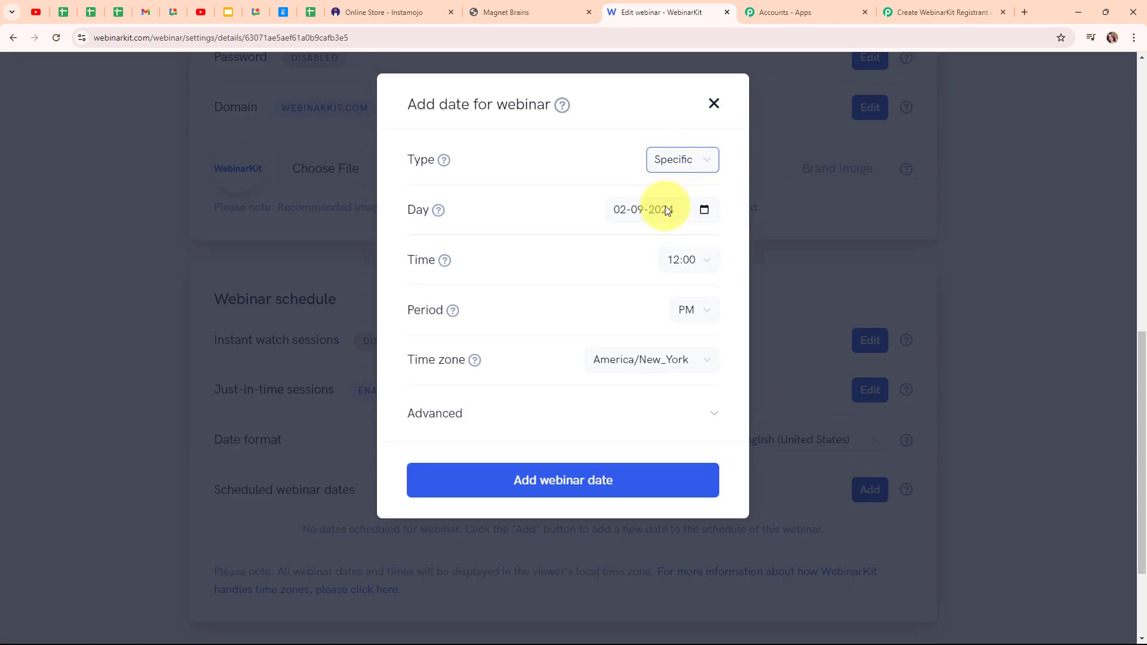
click(704, 209)
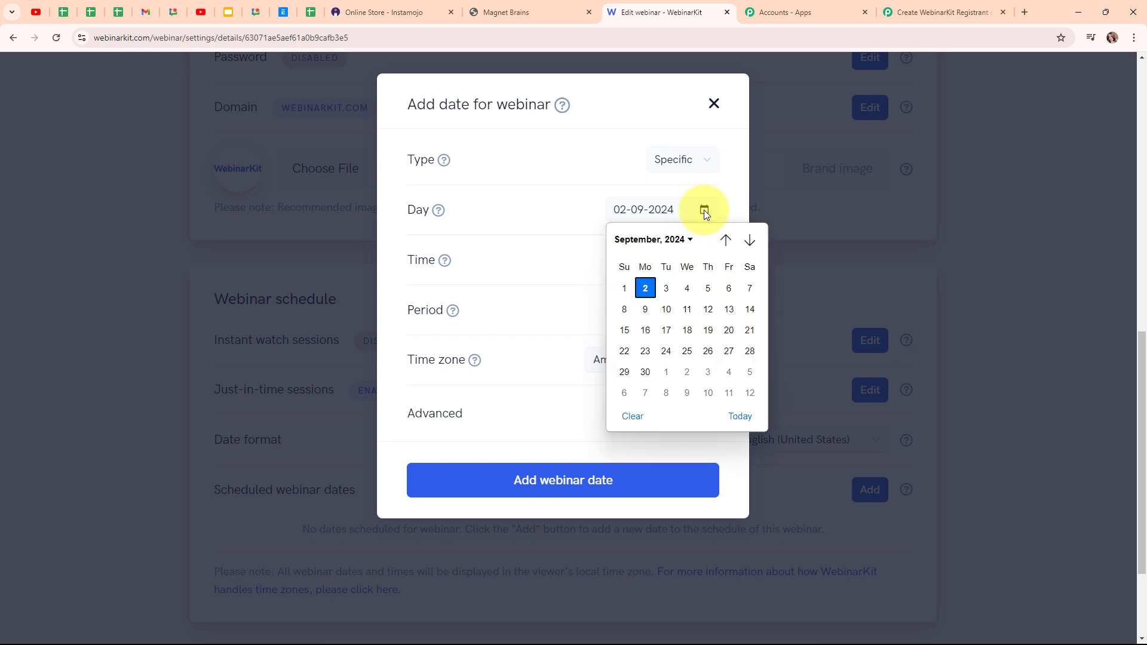
click(624, 329)
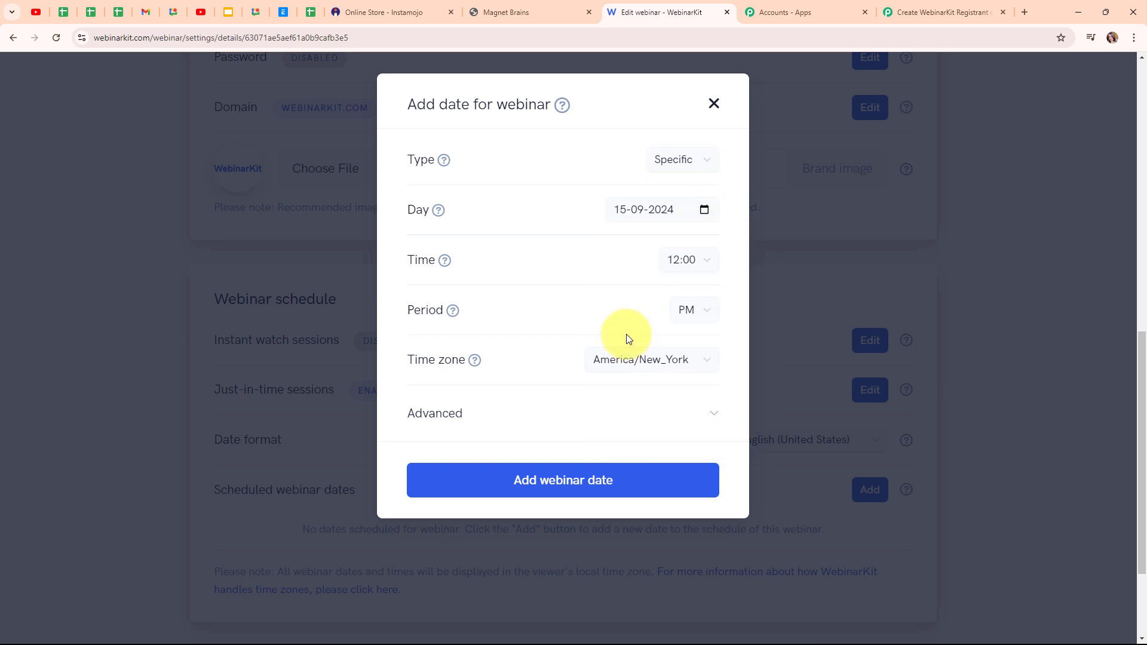
click(696, 266)
click(693, 285)
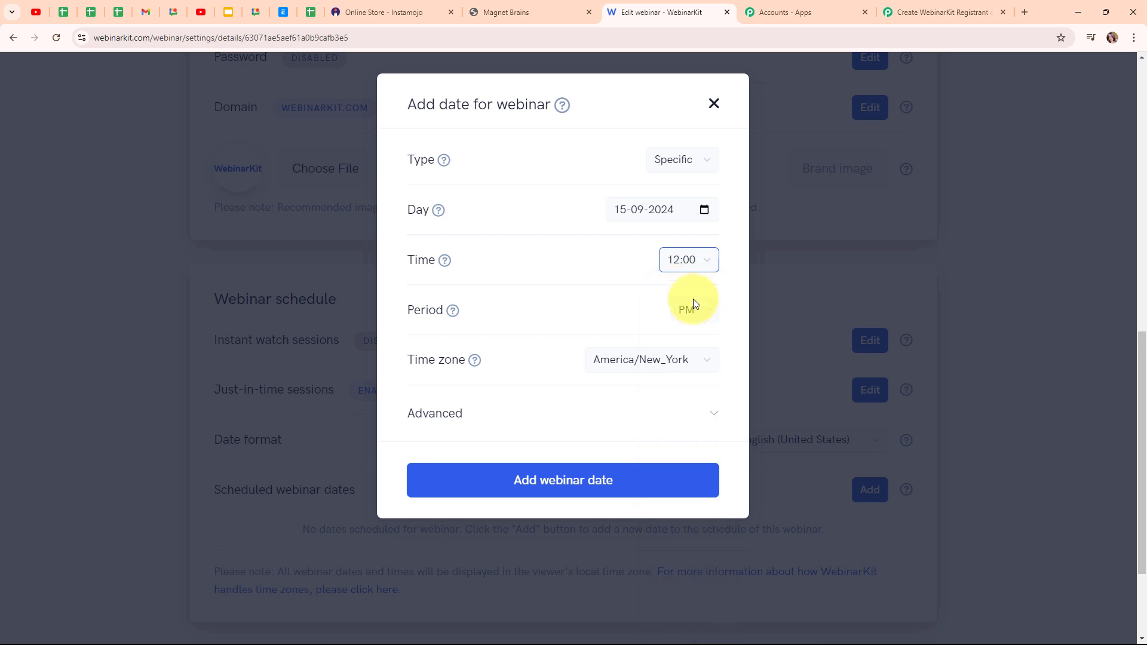
click(693, 306)
click(694, 326)
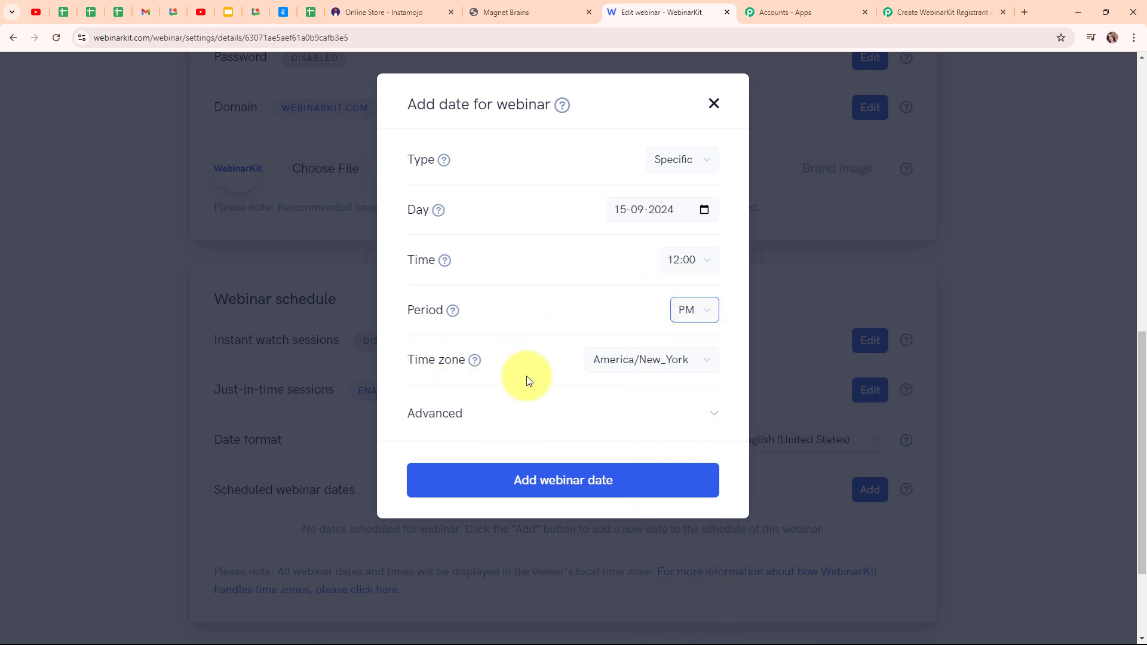
Step: Set the time zone to Asia/Kolkata and add the webinar date to the schedule
click(652, 360)
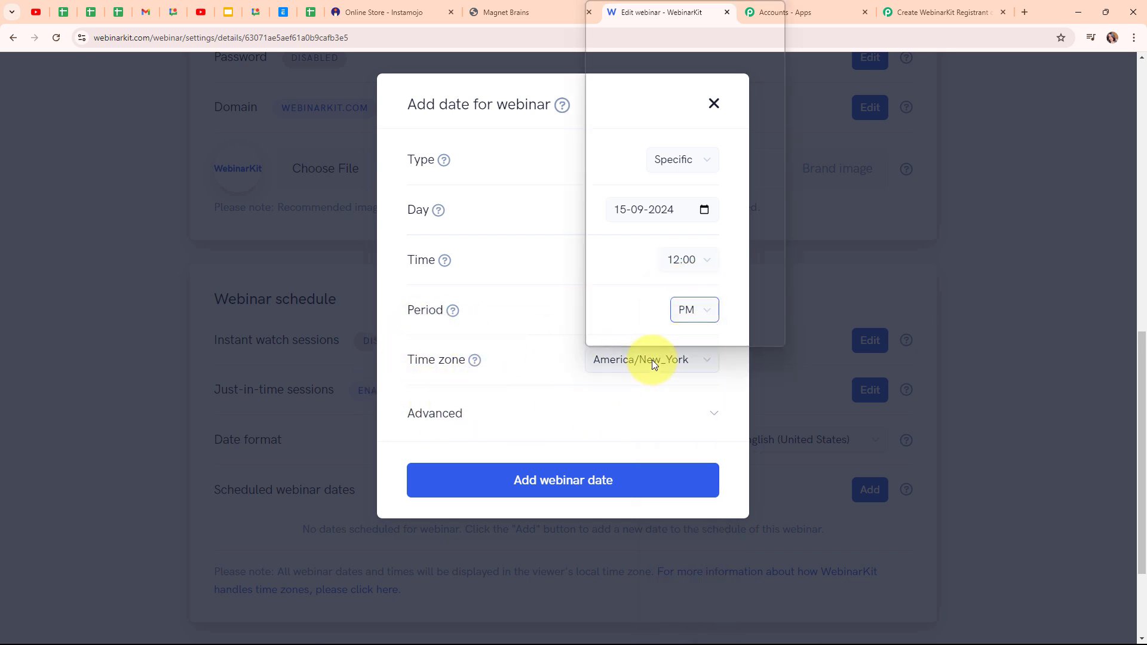
text(asia)
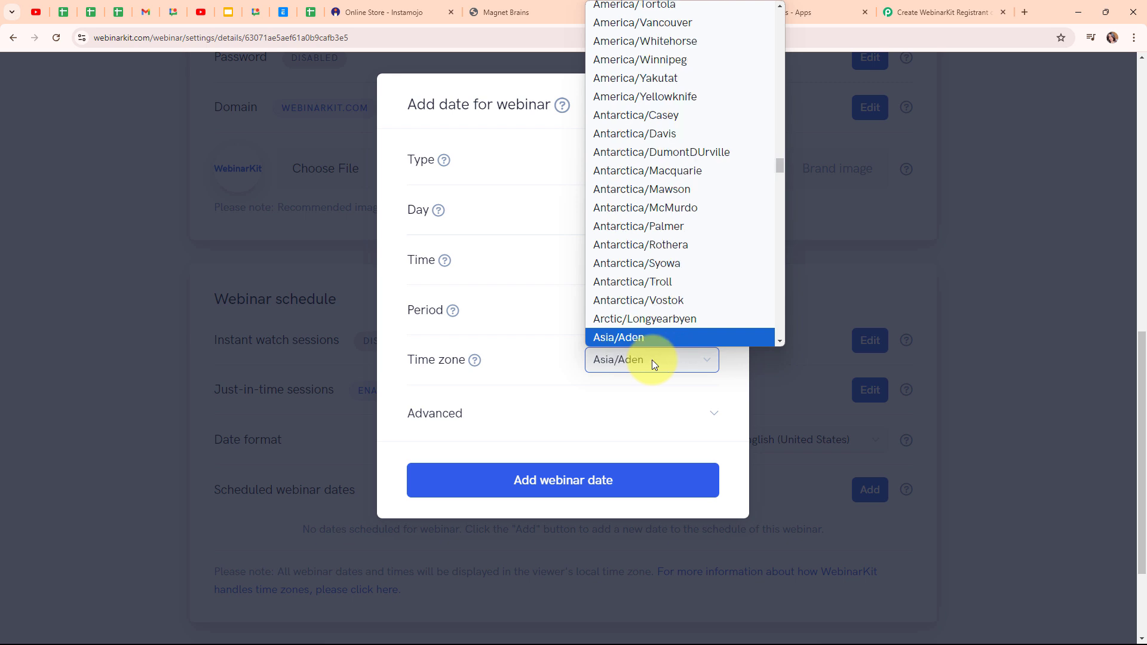
scroll(652, 353, down, 10)
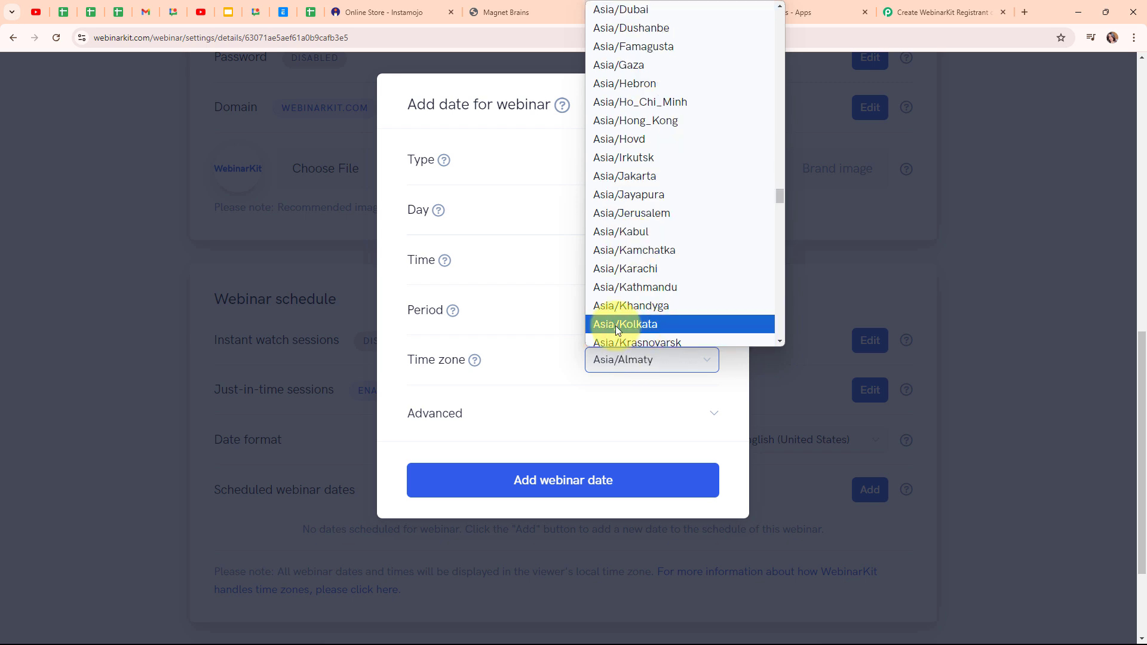
click(638, 325)
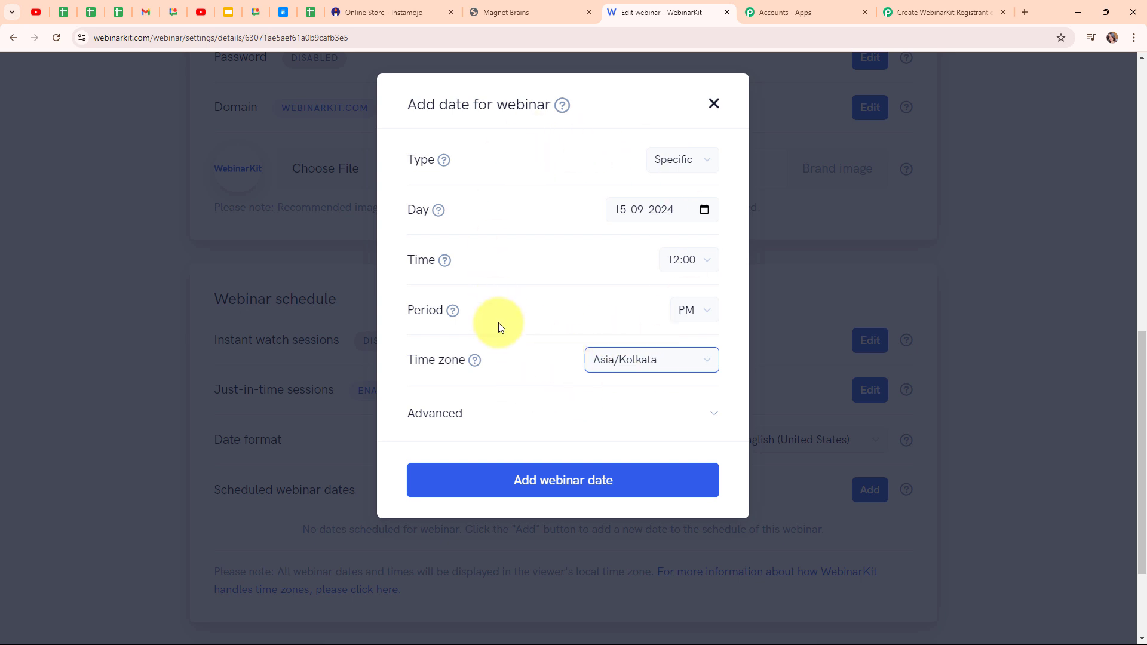
click(608, 482)
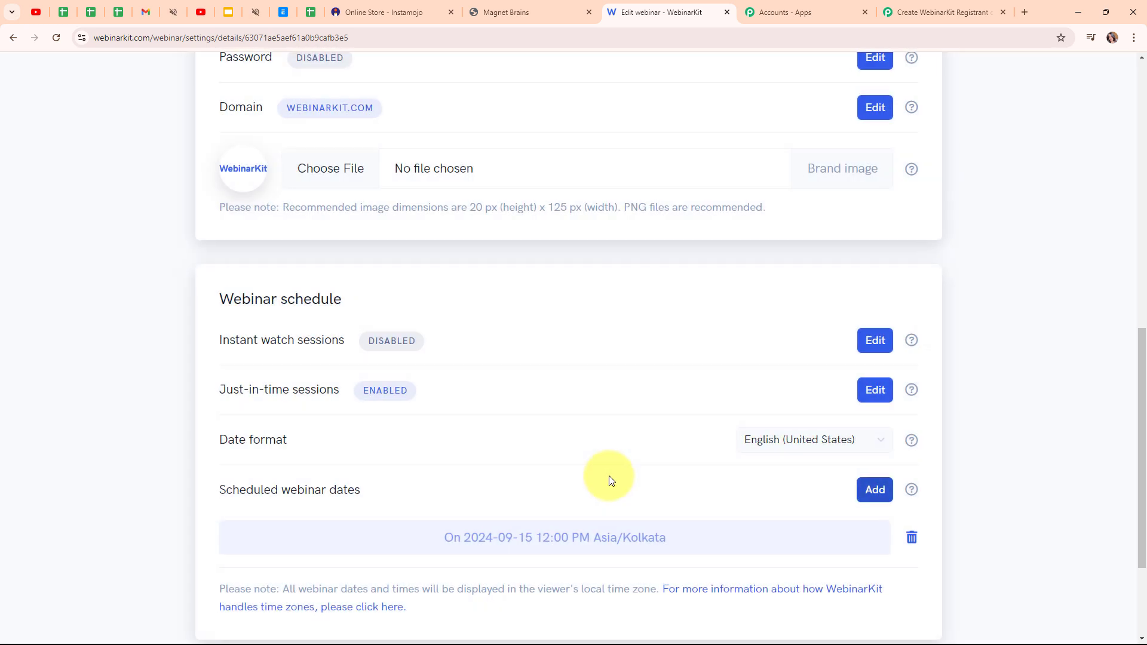
Step: Save the Webinar on PHP settings and switch back to the Pabbly Connect registrant tab
scroll(597, 476, down, 3)
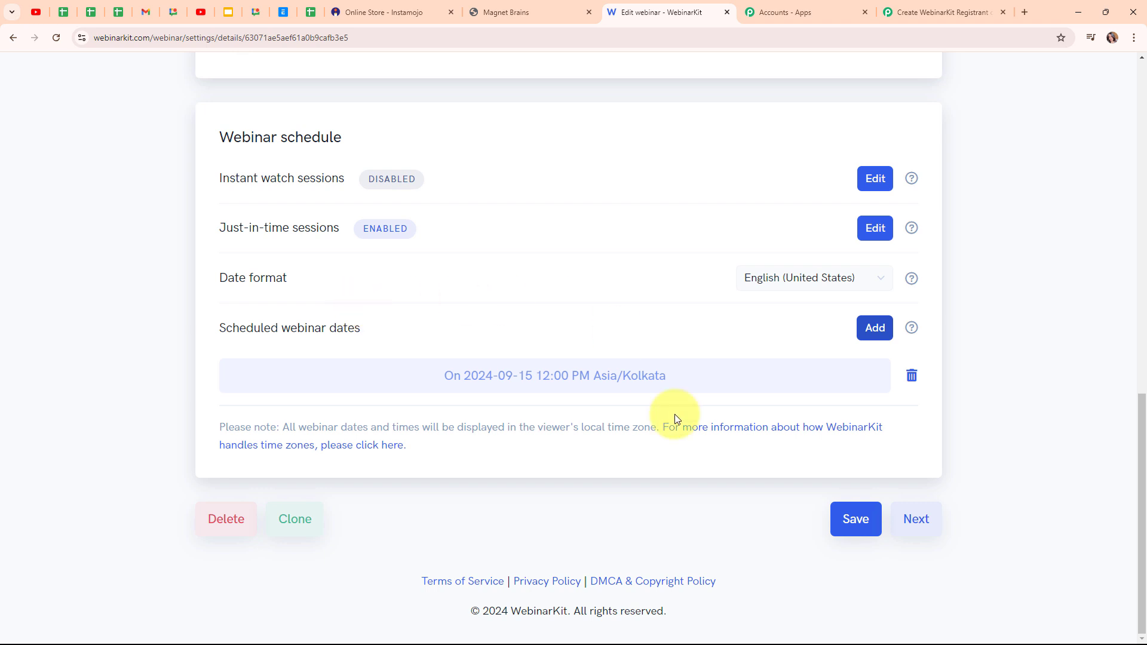
click(855, 520)
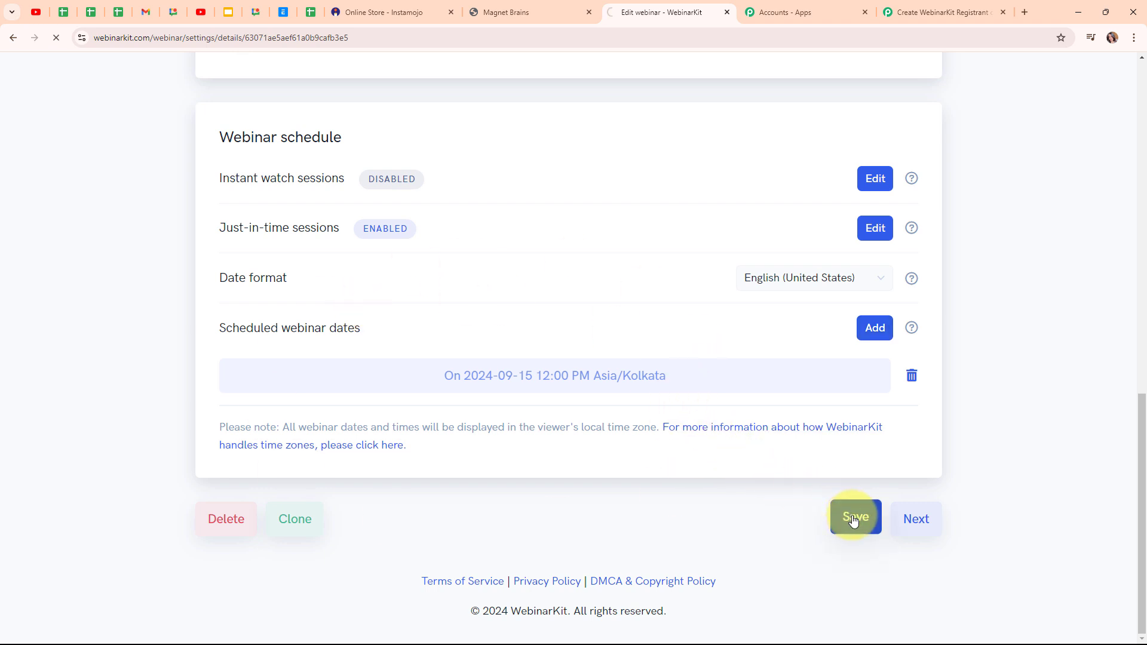
scroll(1098, 360, down, 13)
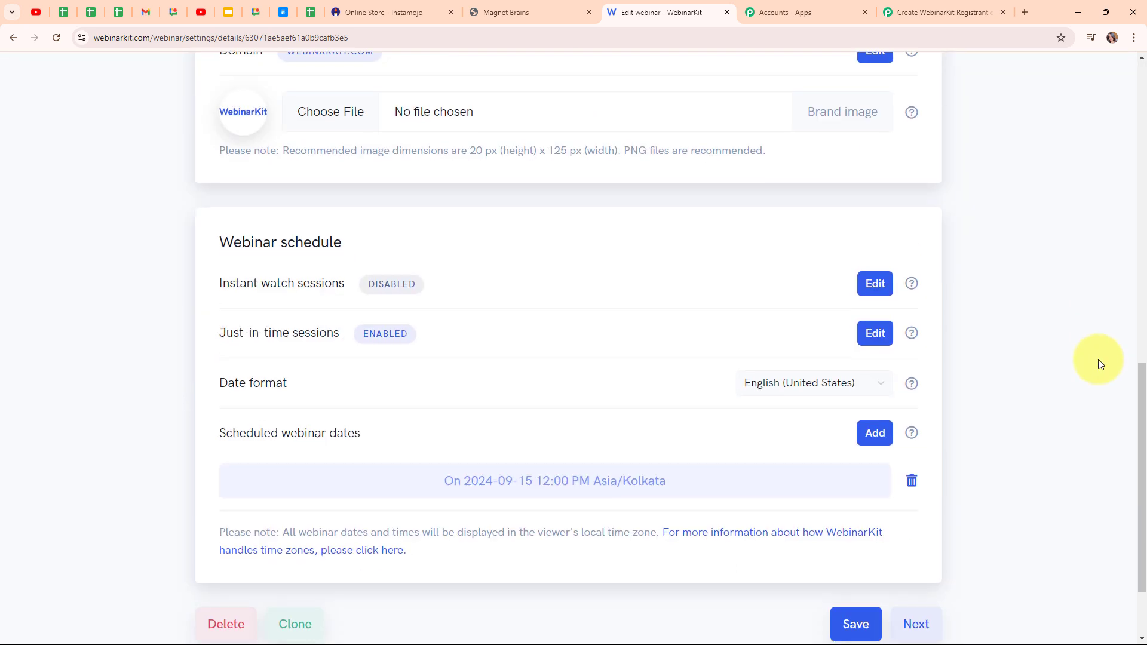
scroll(1099, 360, down, 2)
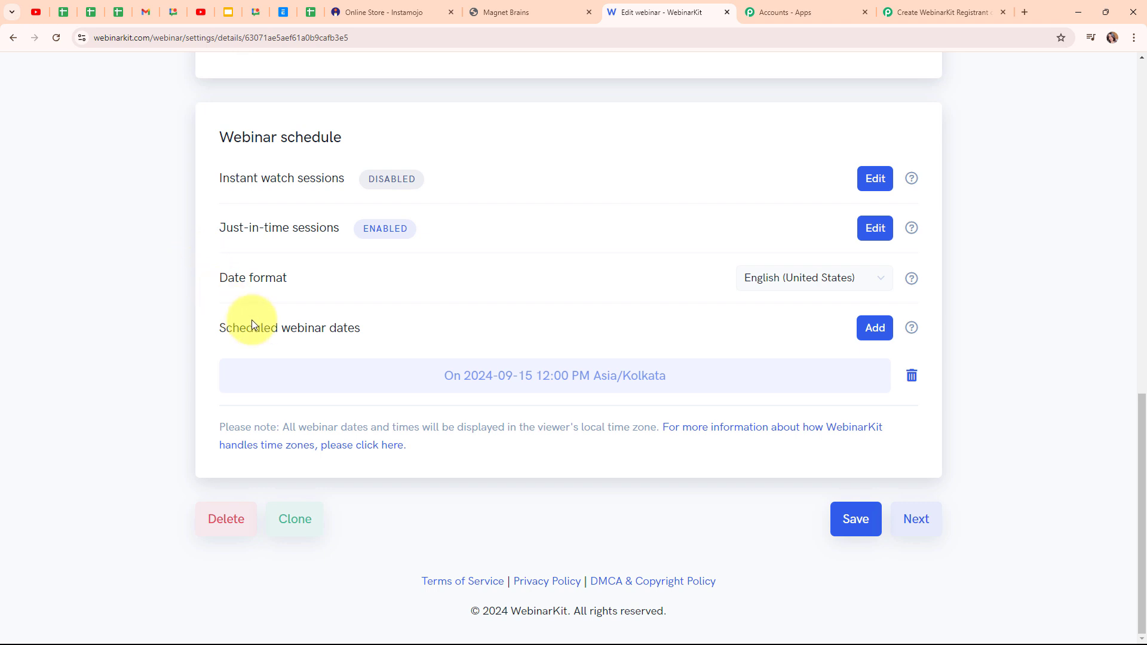
click(919, 6)
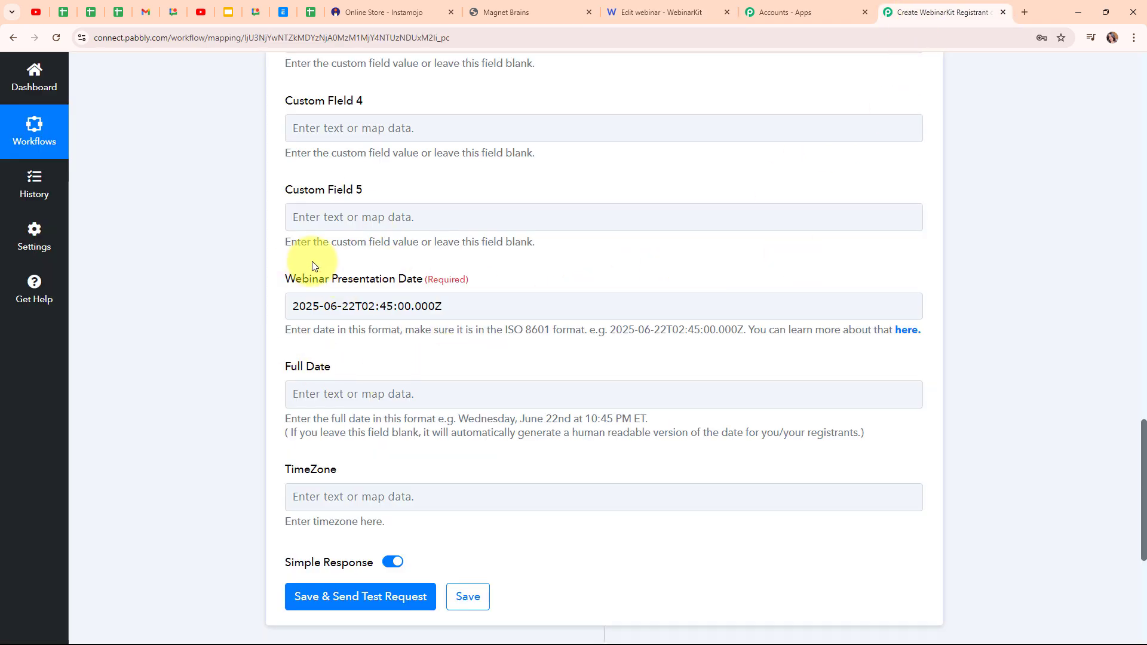
Step: Change the Webinar Presentation Date to 2024-09-15T12:00:00.000Z to match the scheduled session
click(318, 305)
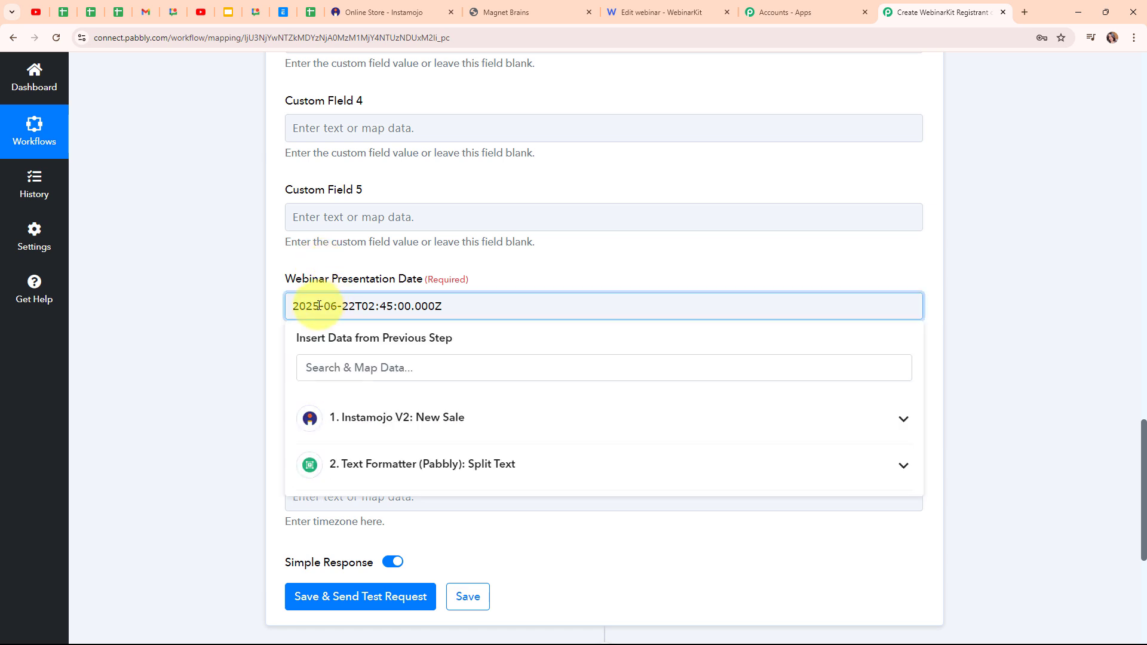
key(BackSpace)
text(4)
key(BackSpace)
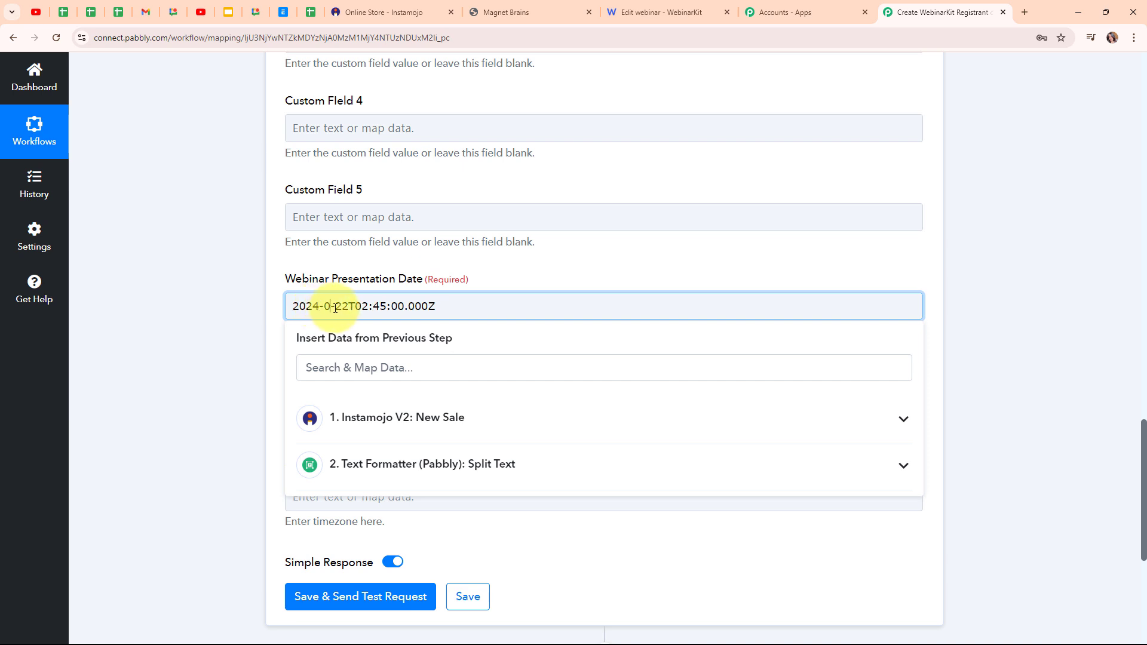
text(9)
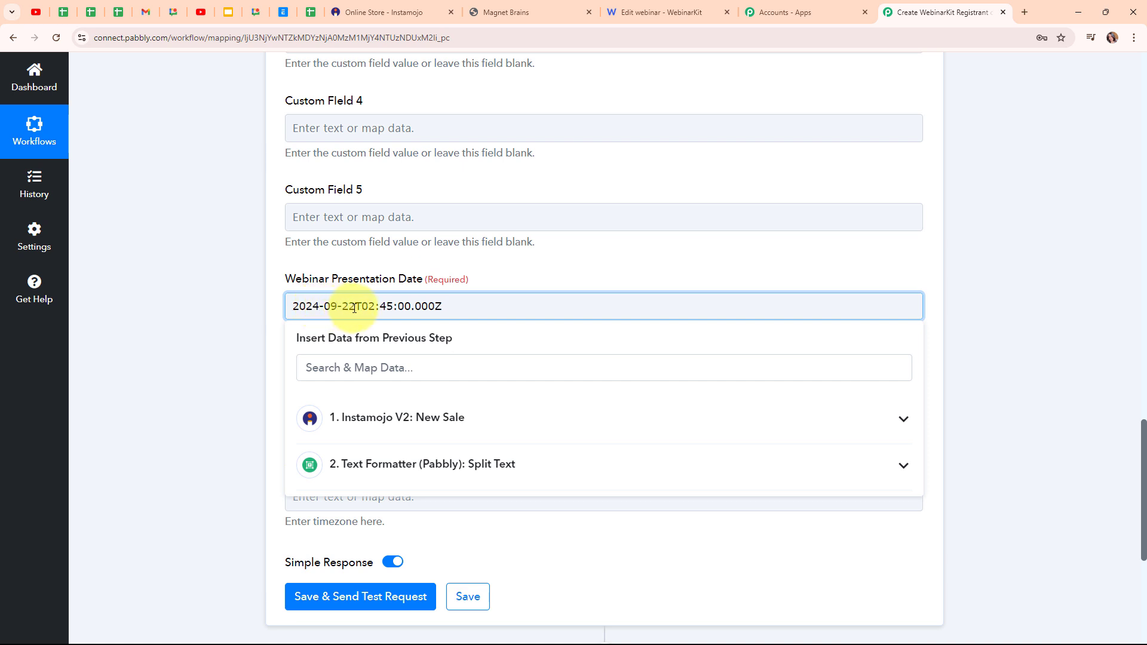
click(354, 308)
key(BackSpace)
key(BackSpace)
text(15)
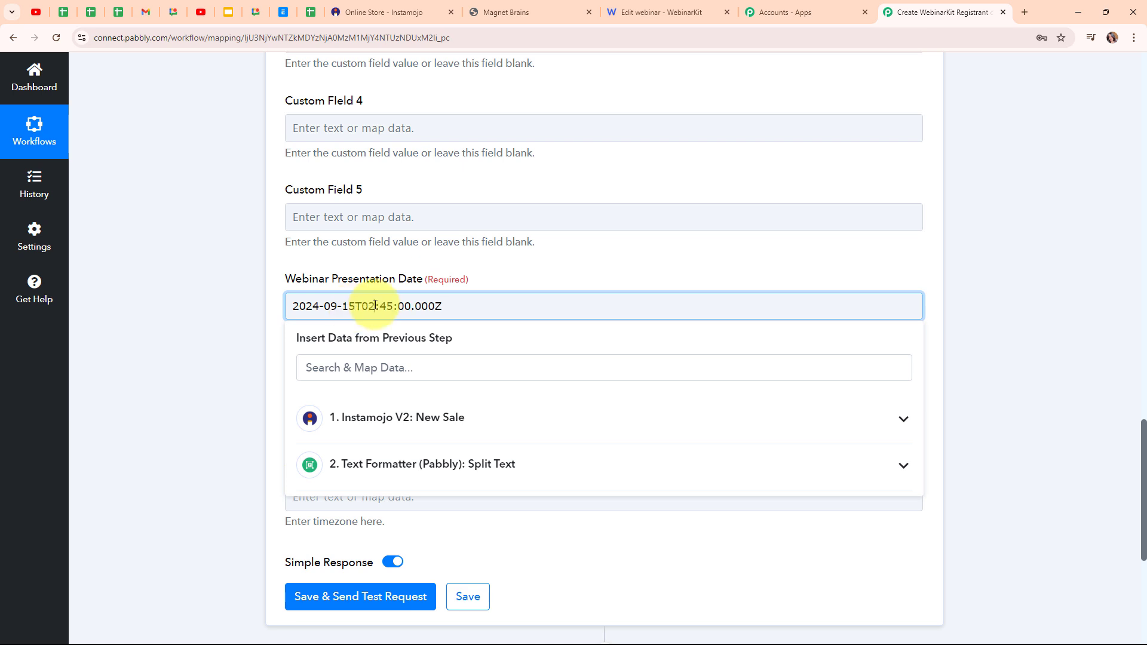
click(374, 306)
key(BackSpace)
key(BackSpace)
text(12)
double_click(382, 306)
text(00)
scroll(563, 276, up, 1)
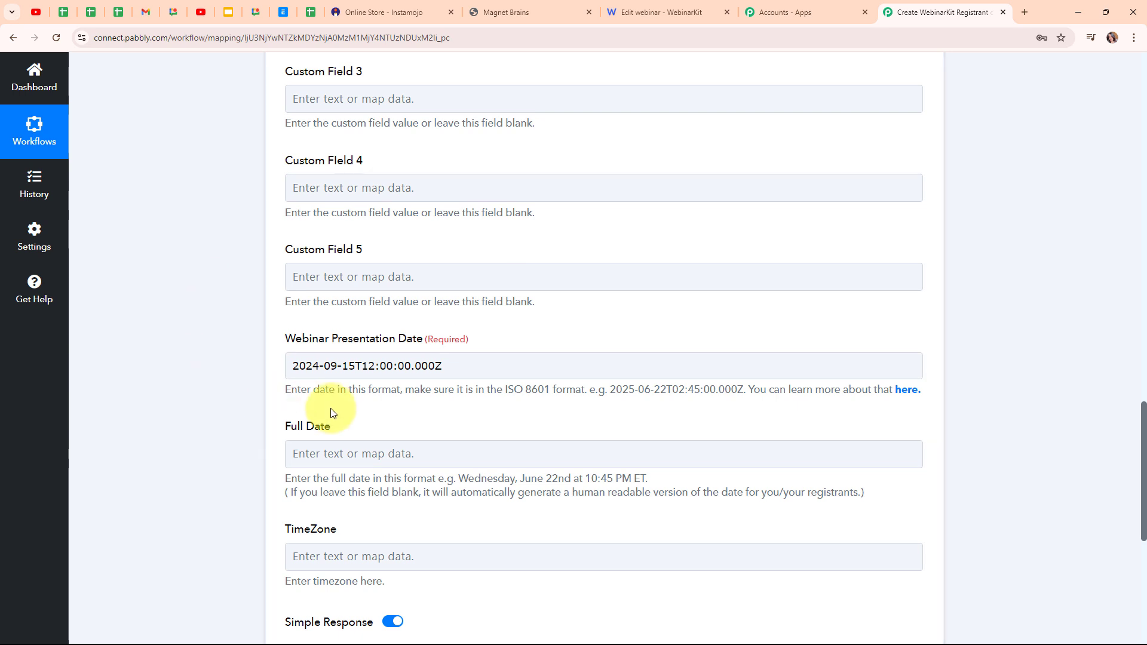
scroll(587, 412, down, 2)
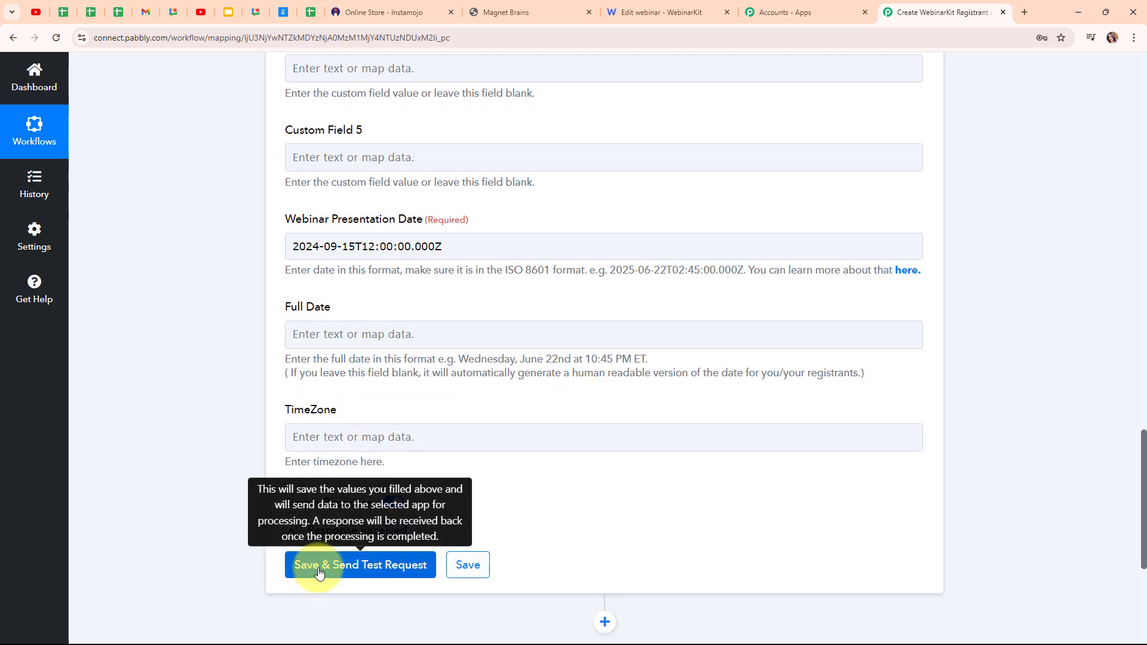
Step: Save and test the WebinarKit step, reviewing the OK response with webinar URLs
click(319, 573)
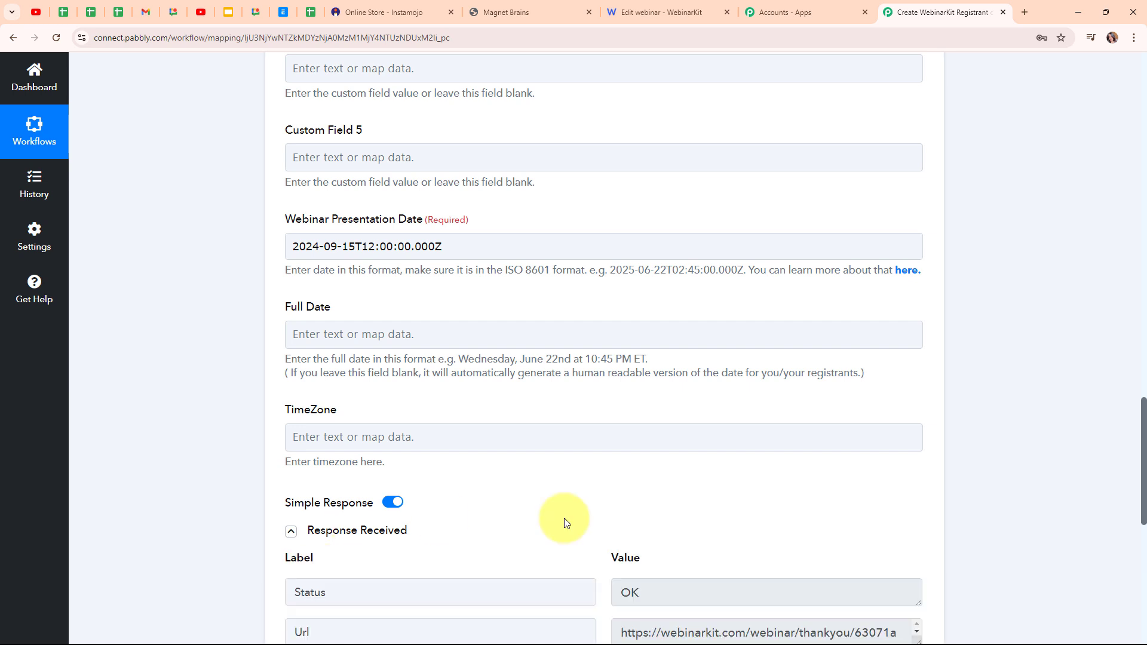
scroll(955, 460, down, 5)
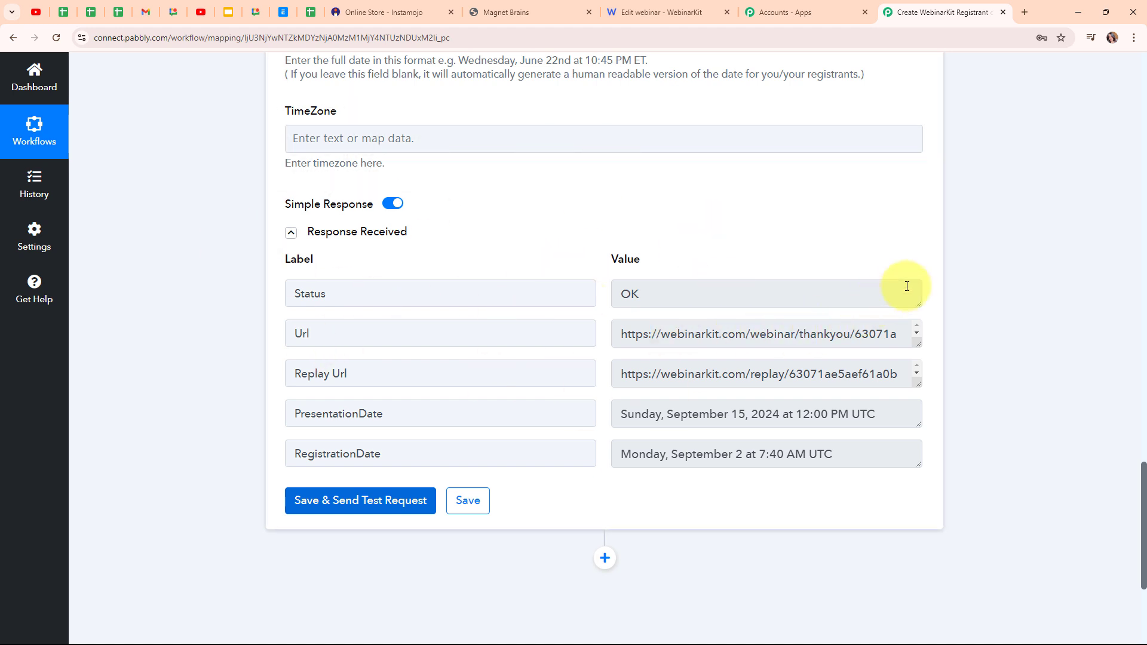
scroll(938, 254, up, 7)
scroll(939, 250, up, 10)
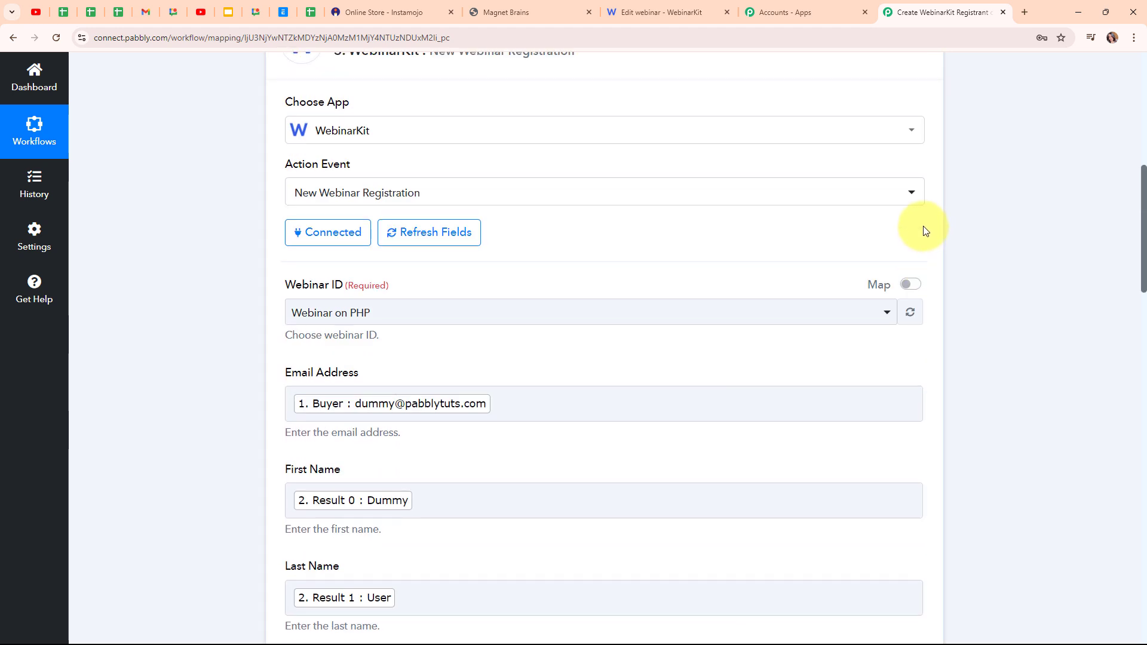
Step: Confirm in WebinarKit's Webinar on PHP analytics that the test buyer is among the 2 registrants
click(661, 12)
click(11, 39)
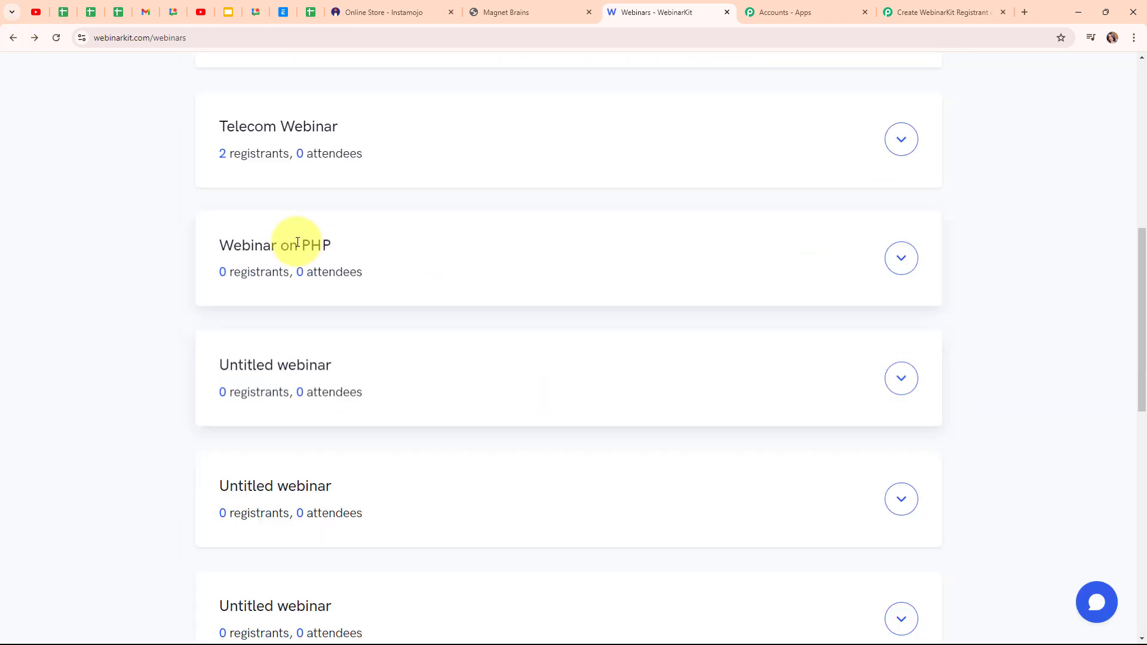
click(906, 259)
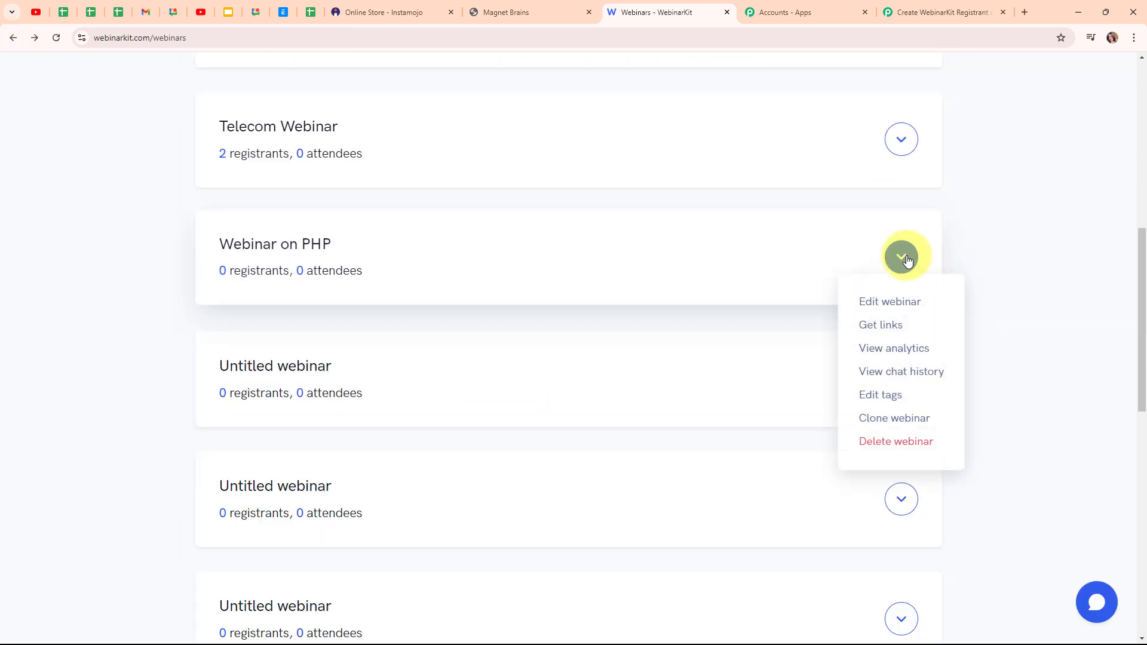
click(908, 349)
scroll(1045, 323, down, 10)
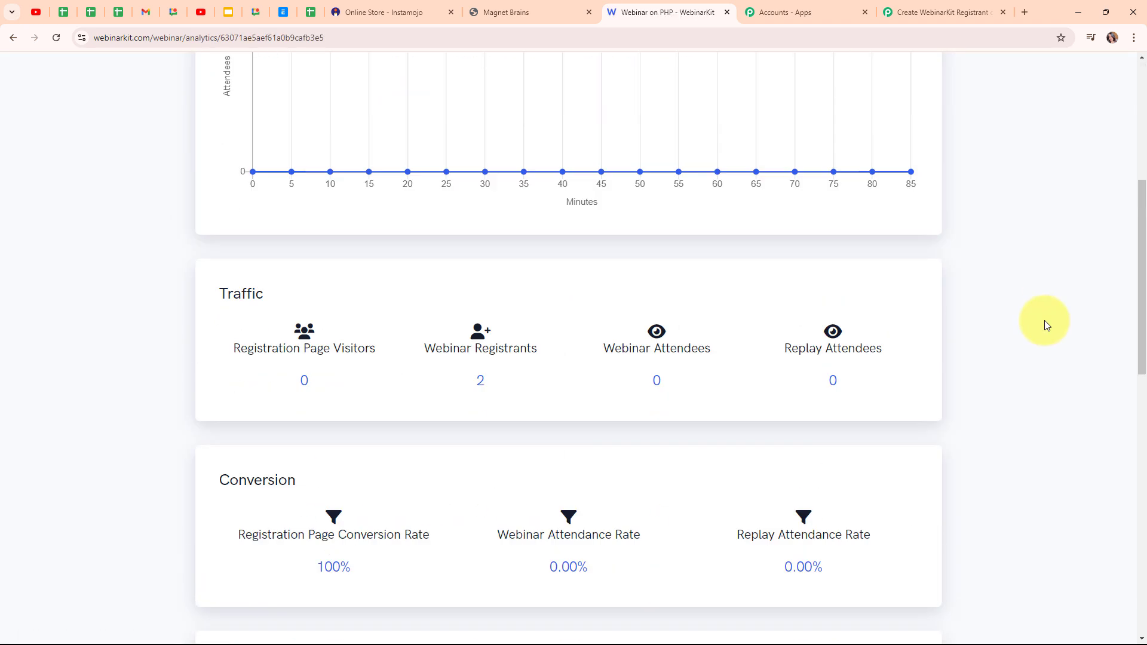
scroll(1045, 324, down, 7)
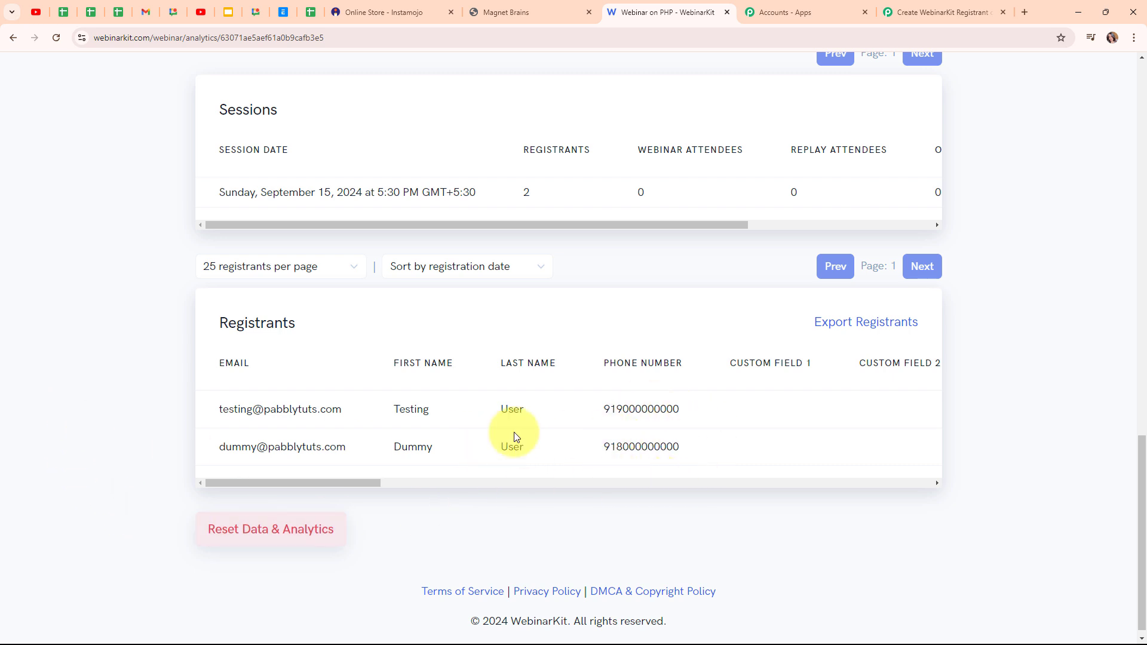
click(927, 15)
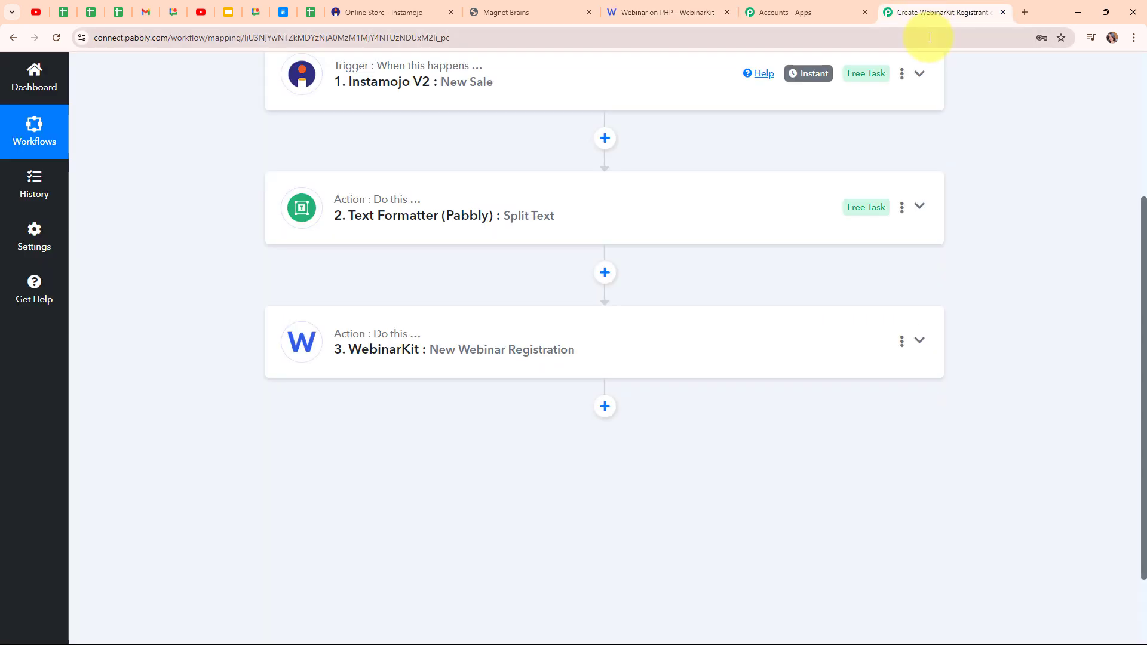
Step: Add a new step after WebinarKit and choose Gmail as its app
scroll(1035, 264, down, 1)
scroll(1035, 261, down, 2)
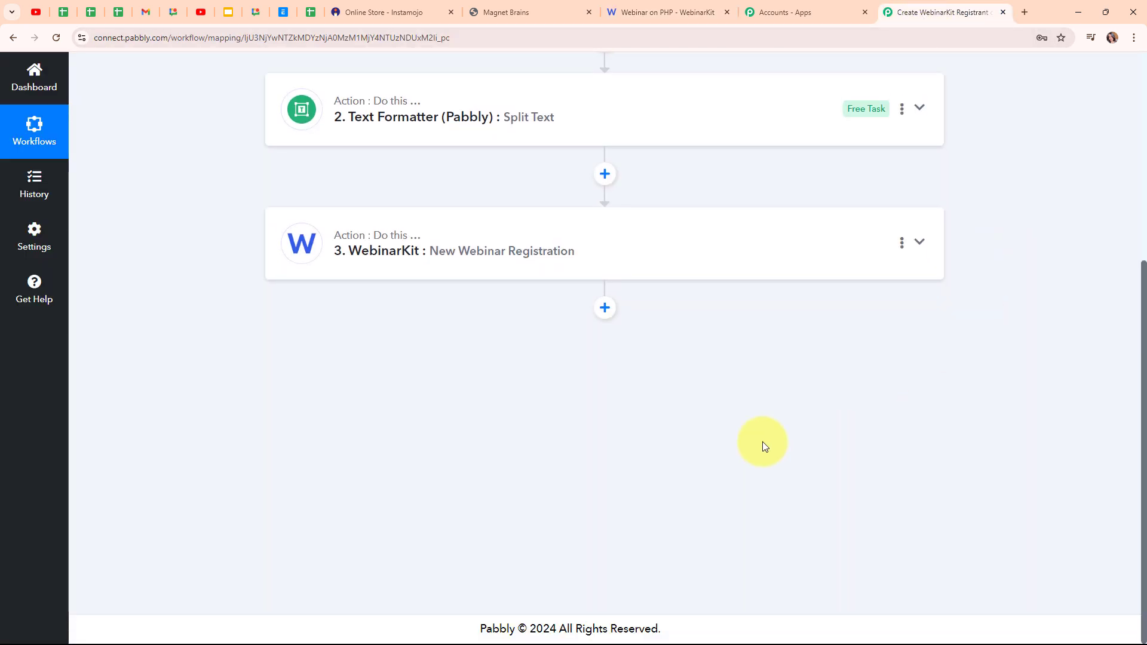
click(614, 311)
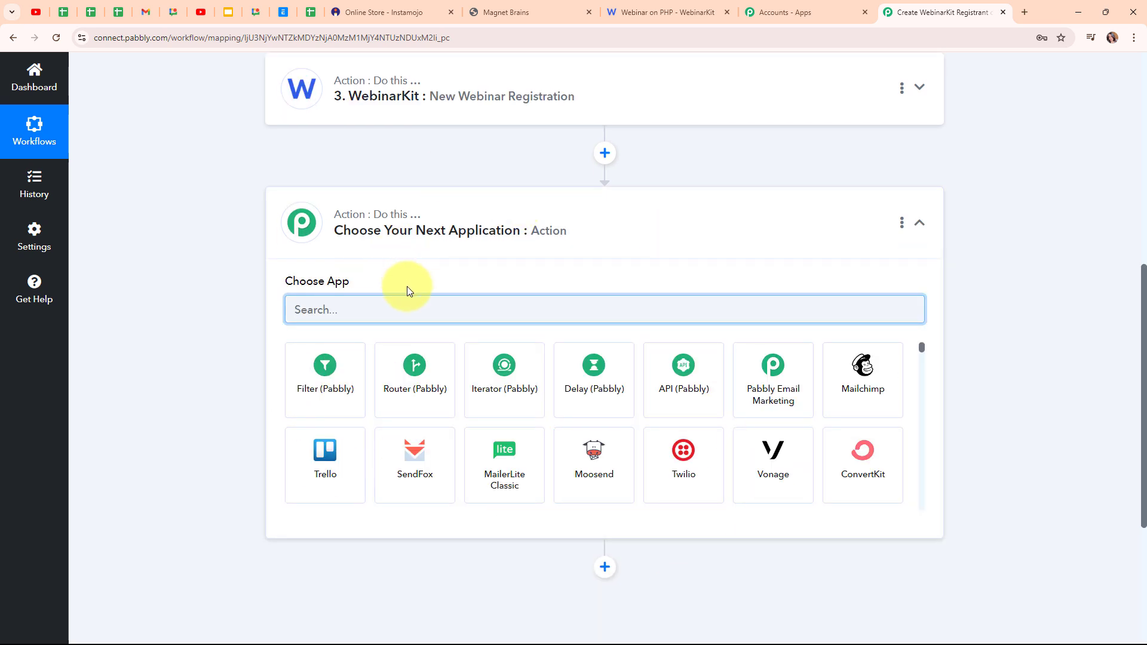
text(gmail)
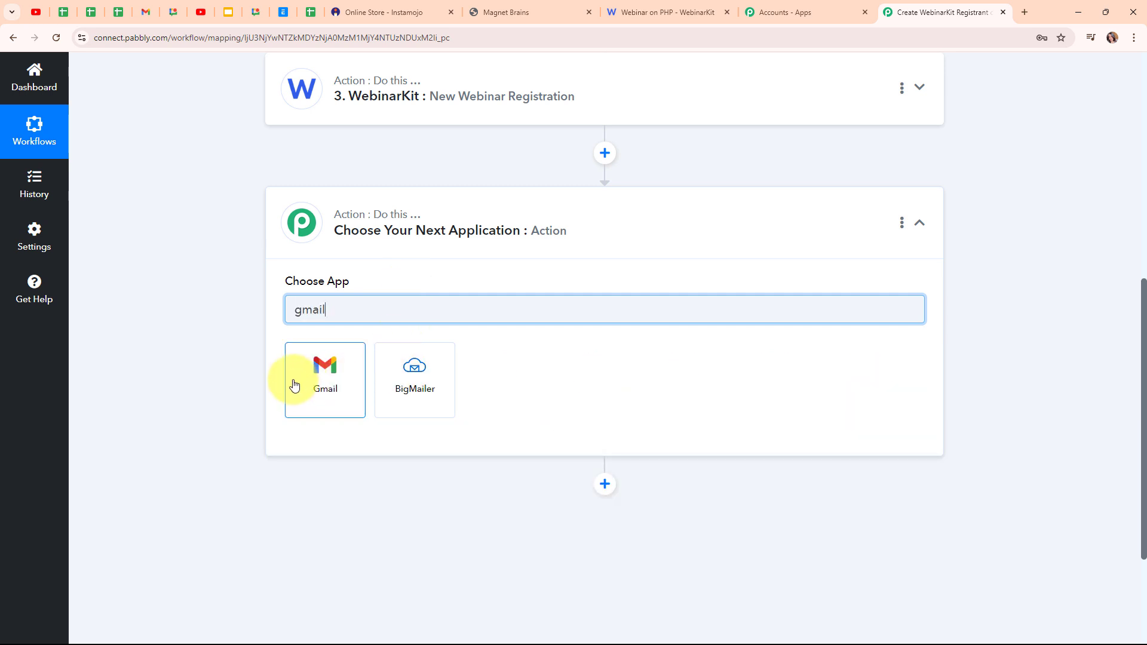
click(295, 386)
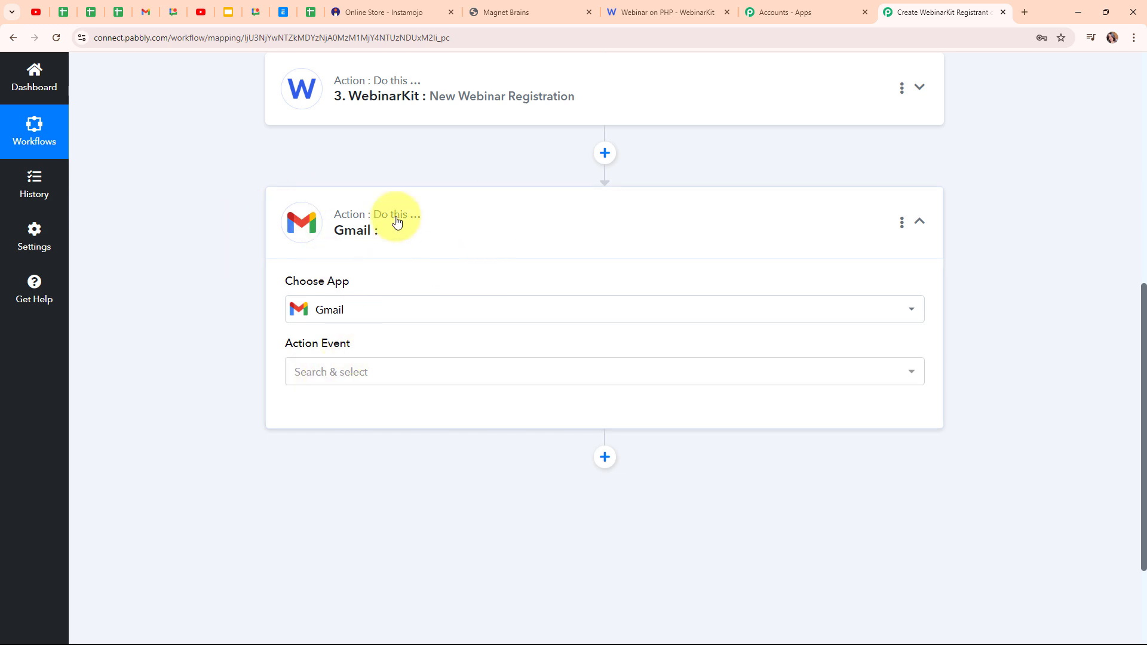
Step: Set the Gmail step's action event to Send Email (V2)
click(403, 372)
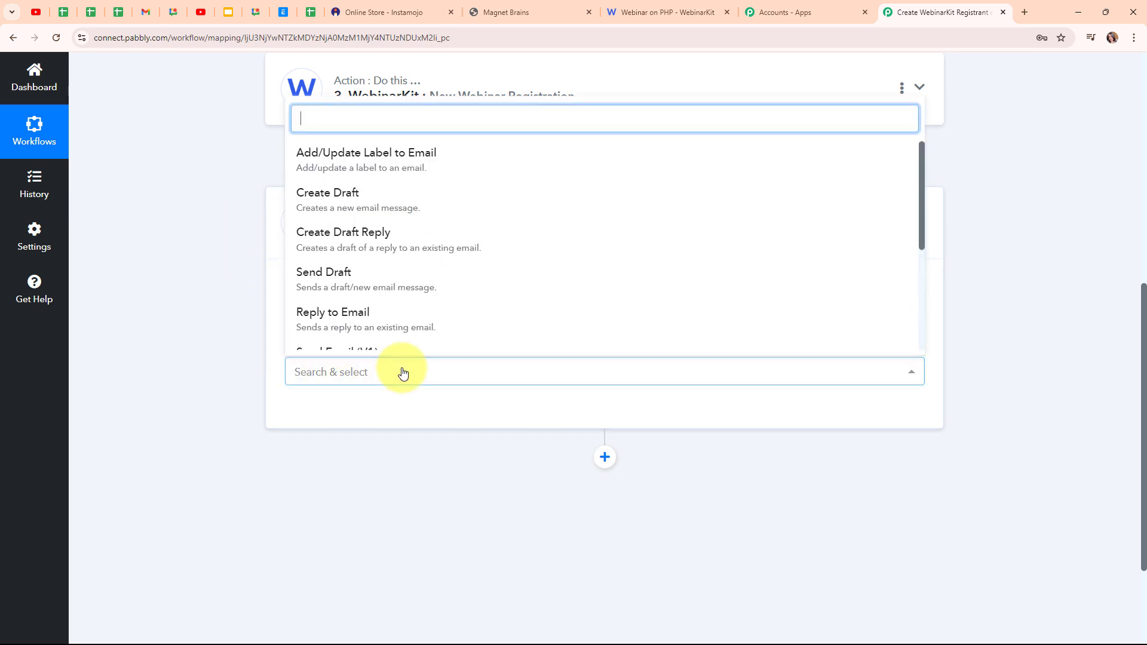
scroll(412, 269, down, 3)
click(397, 281)
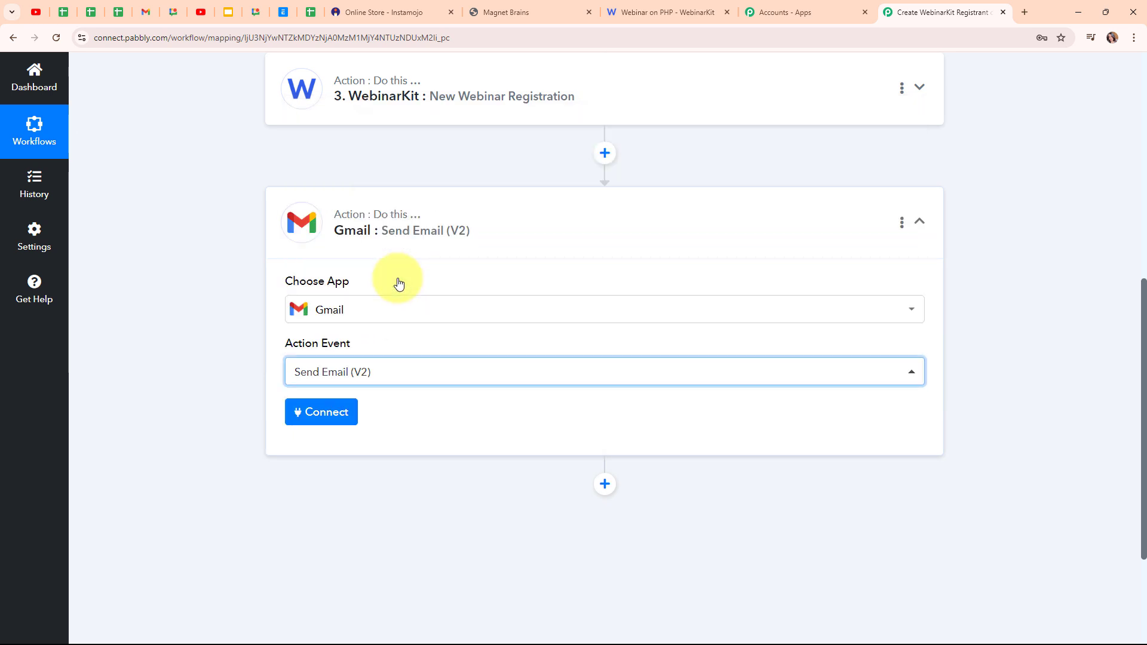
scroll(572, 264, up, 8)
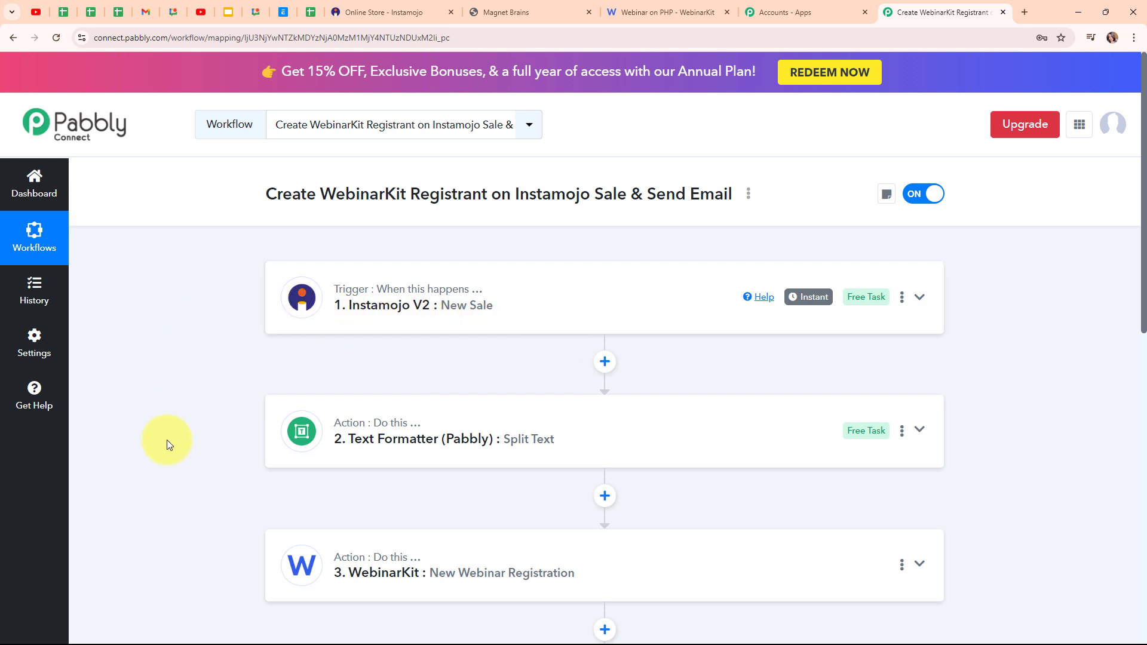
scroll(444, 523, down, 1)
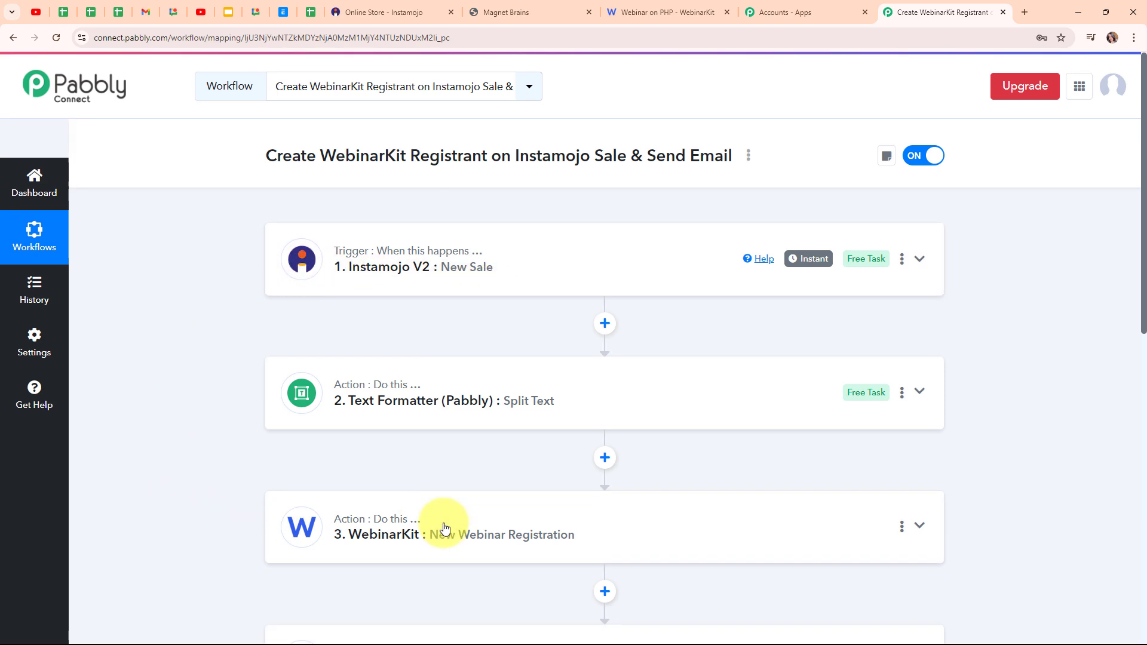
scroll(443, 526, down, 3)
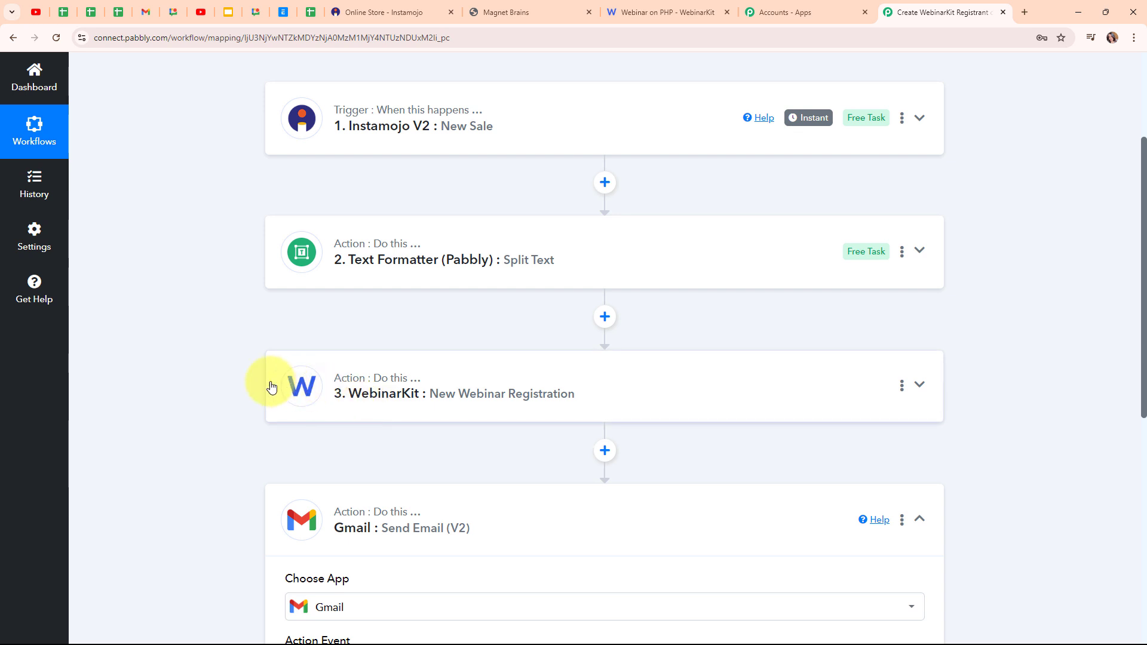
scroll(394, 523, down, 3)
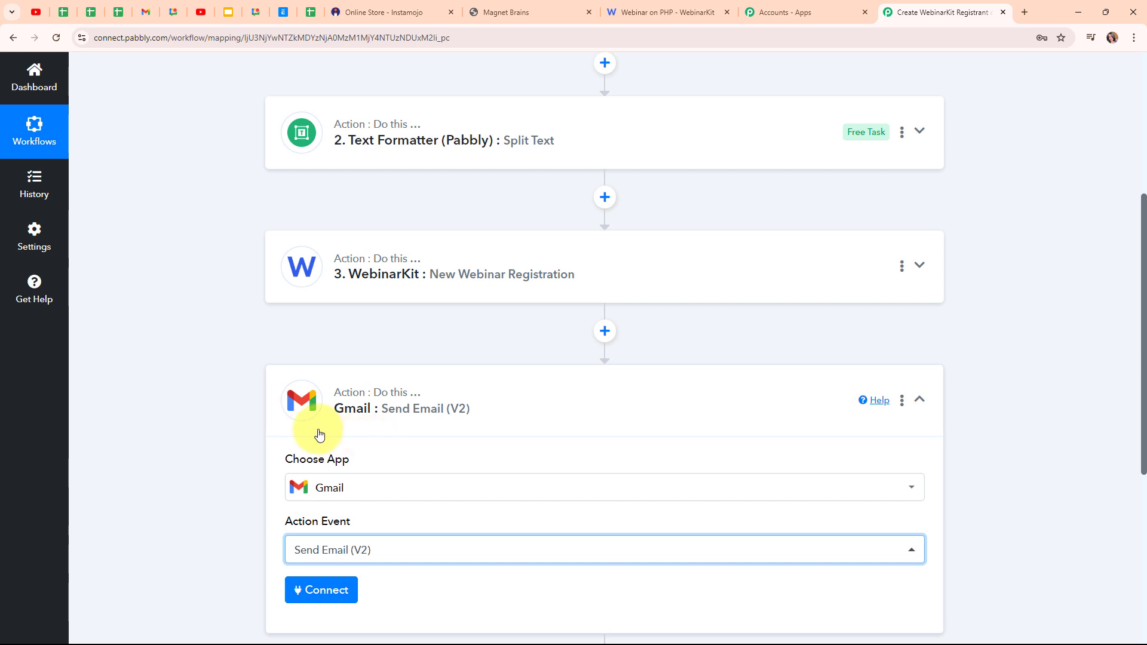
Step: Authorise a new Gmail connection, Gmail #40, by picking the Google account and allowing access
scroll(416, 426, down, 3)
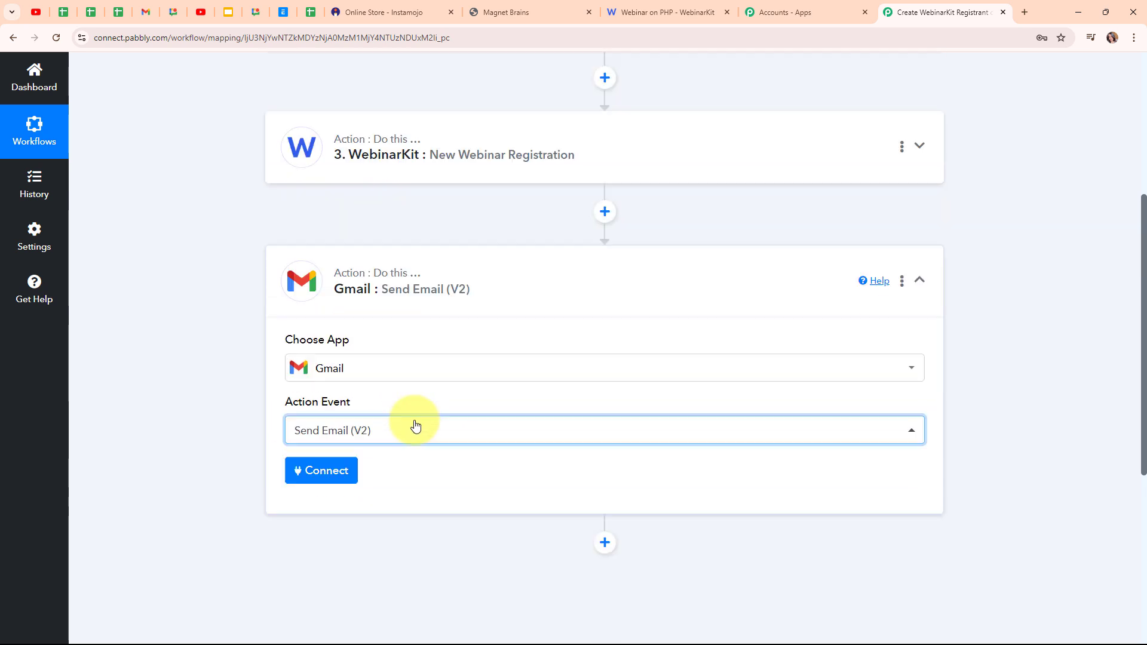
click(316, 423)
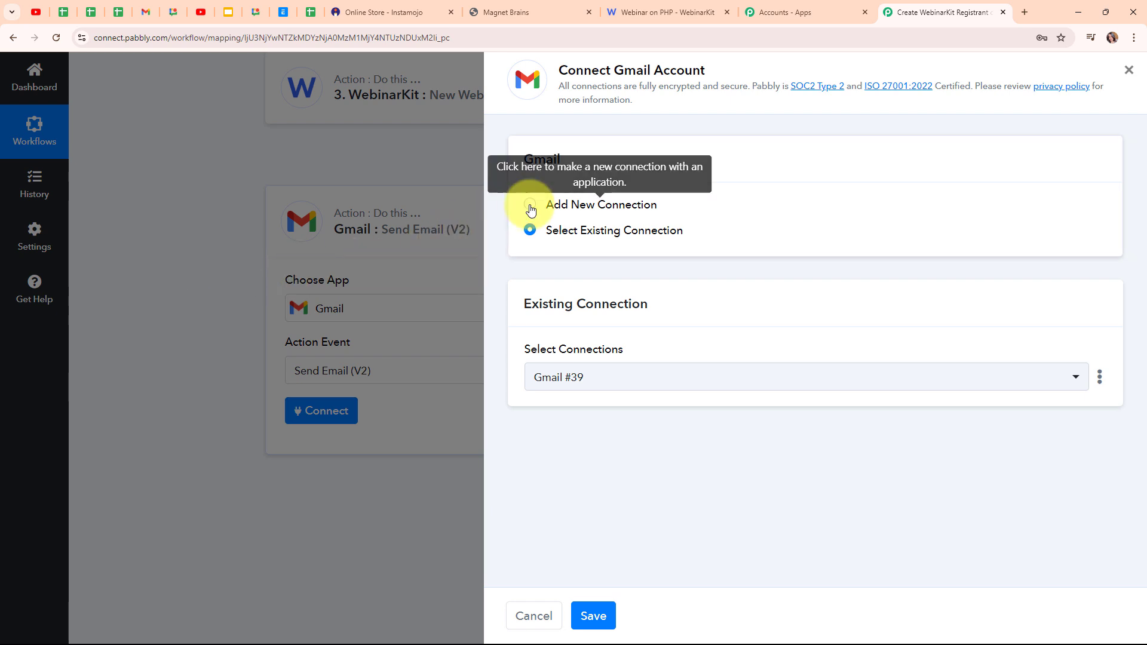
click(530, 205)
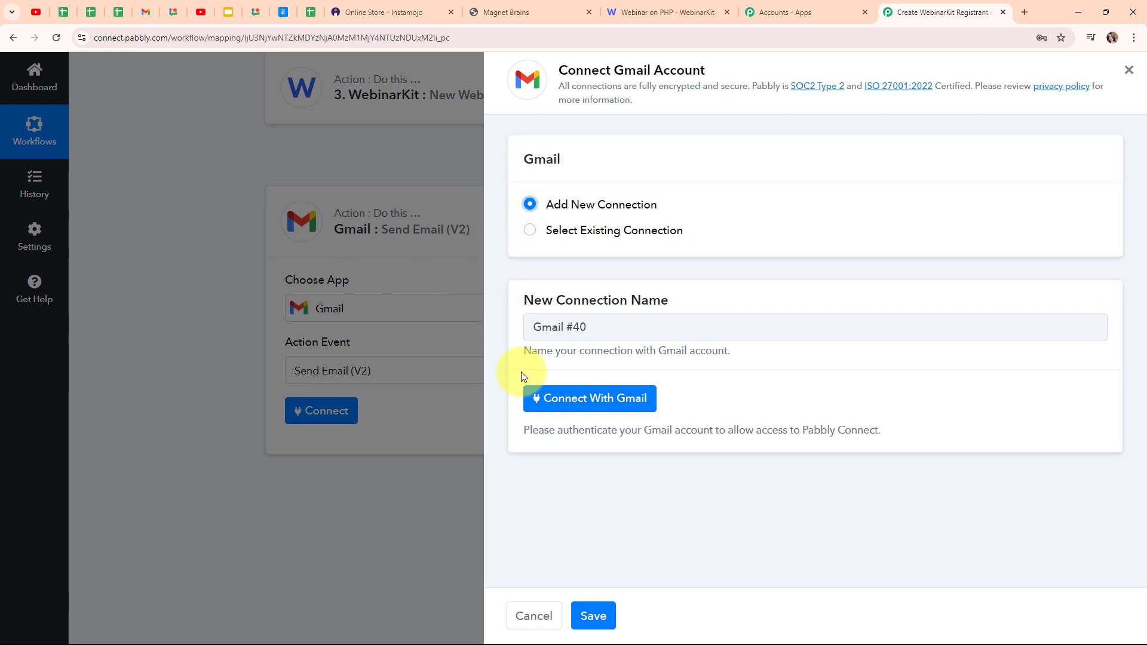
click(578, 408)
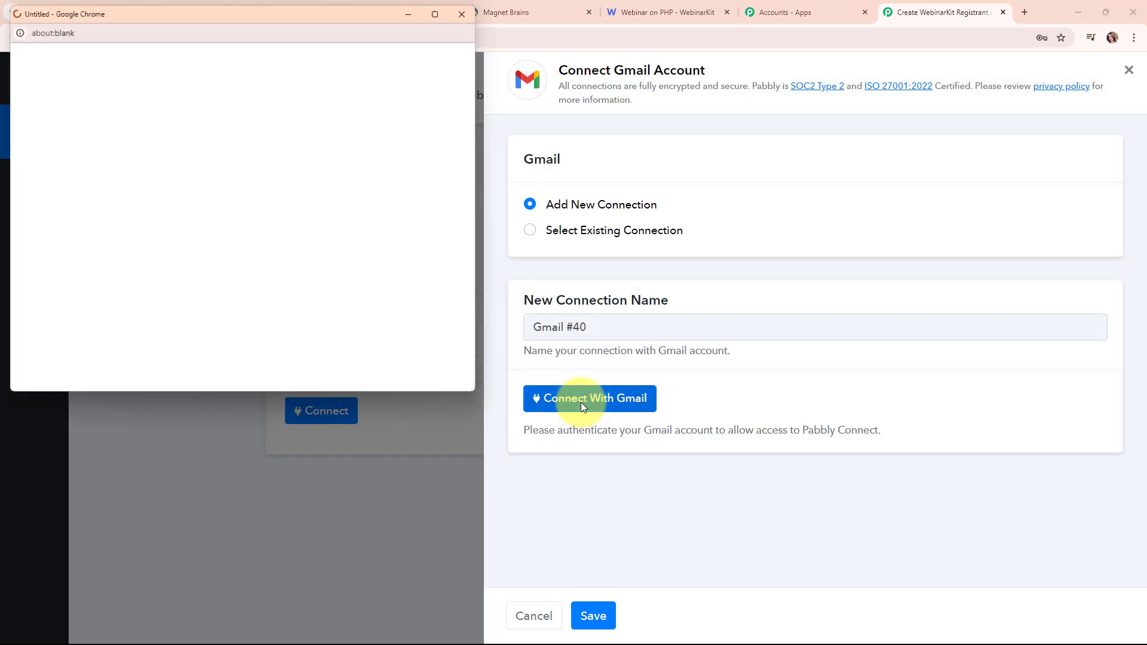
click(381, 149)
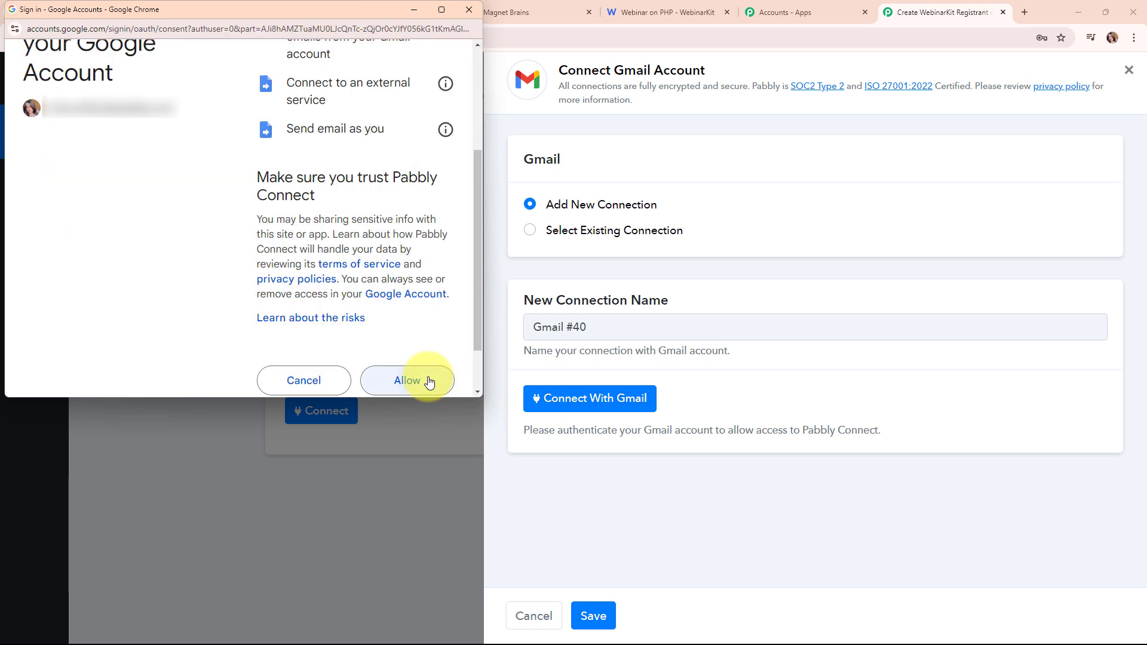
click(430, 382)
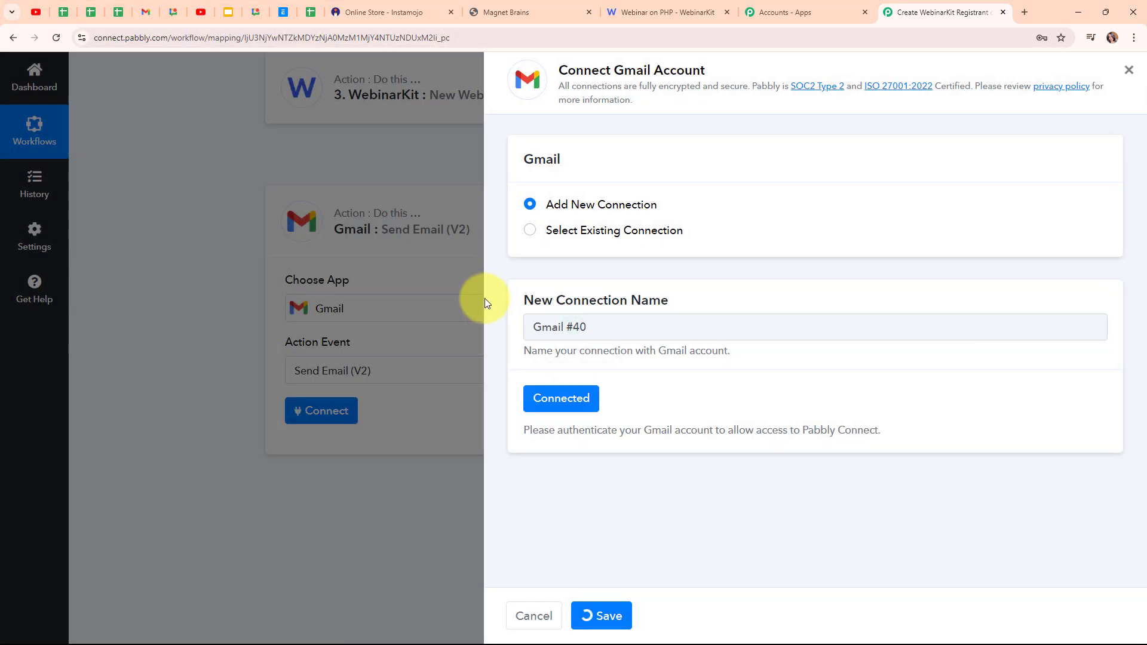
Step: Map the Instamojo sale's Buyer email into Recipient Email Addresses
click(379, 276)
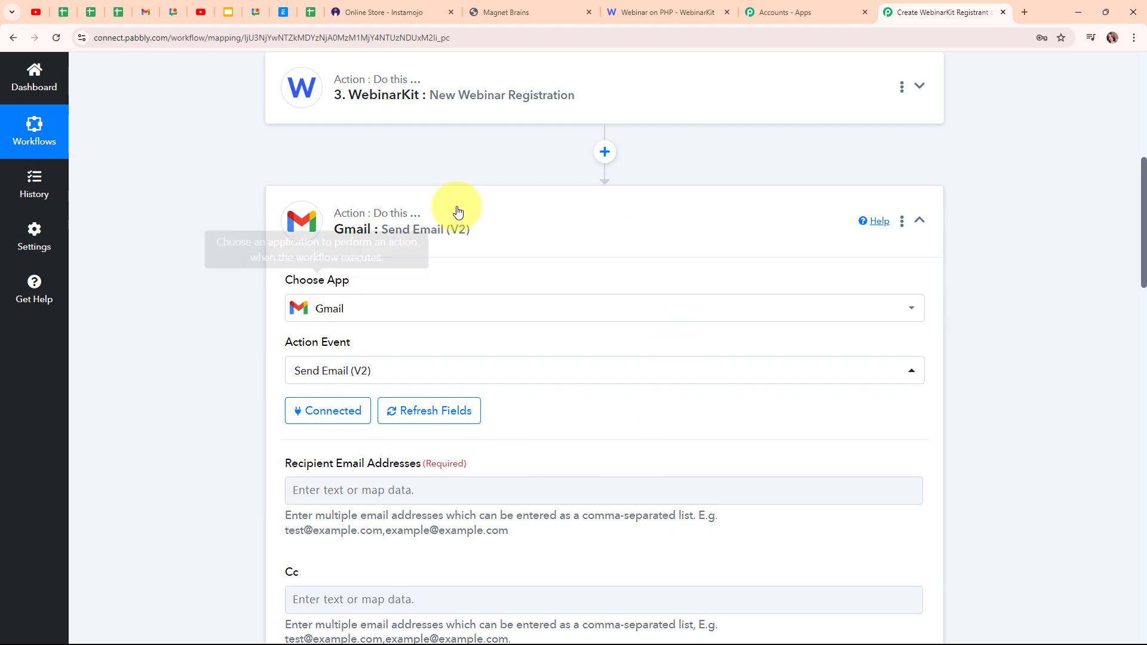
scroll(602, 430, down, 5)
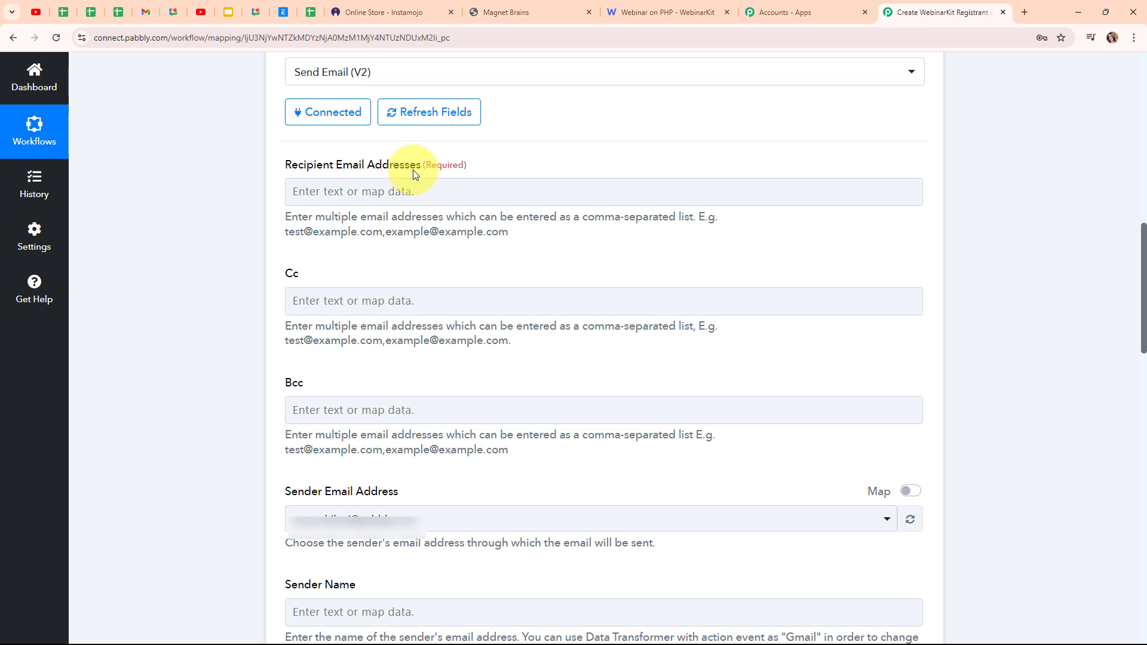
click(315, 191)
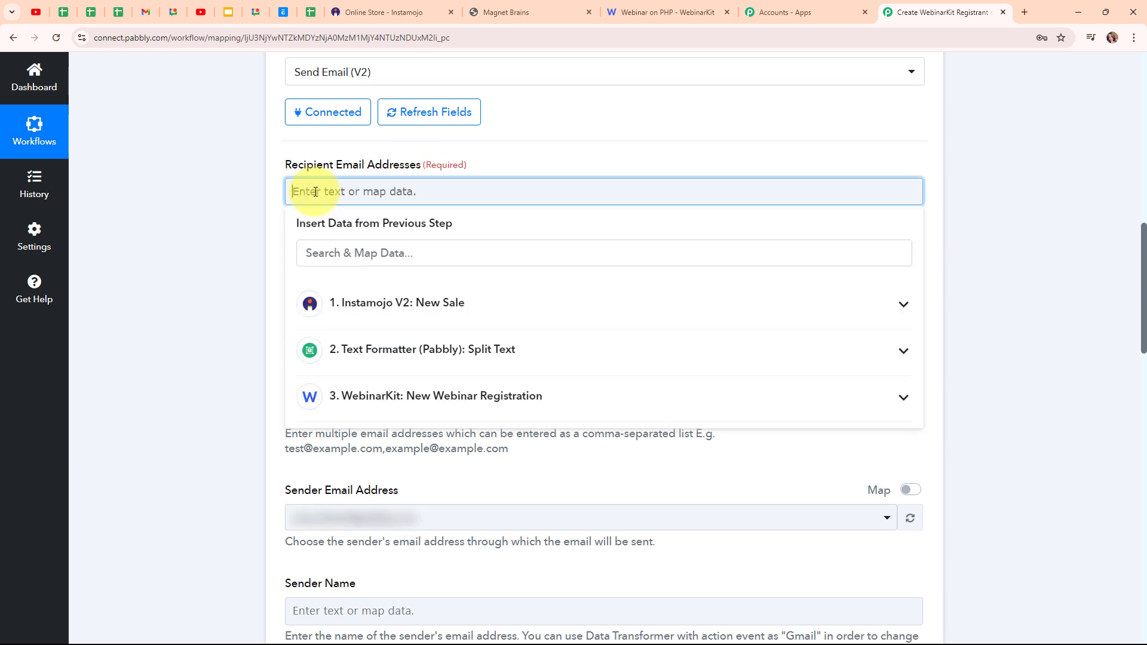
click(322, 302)
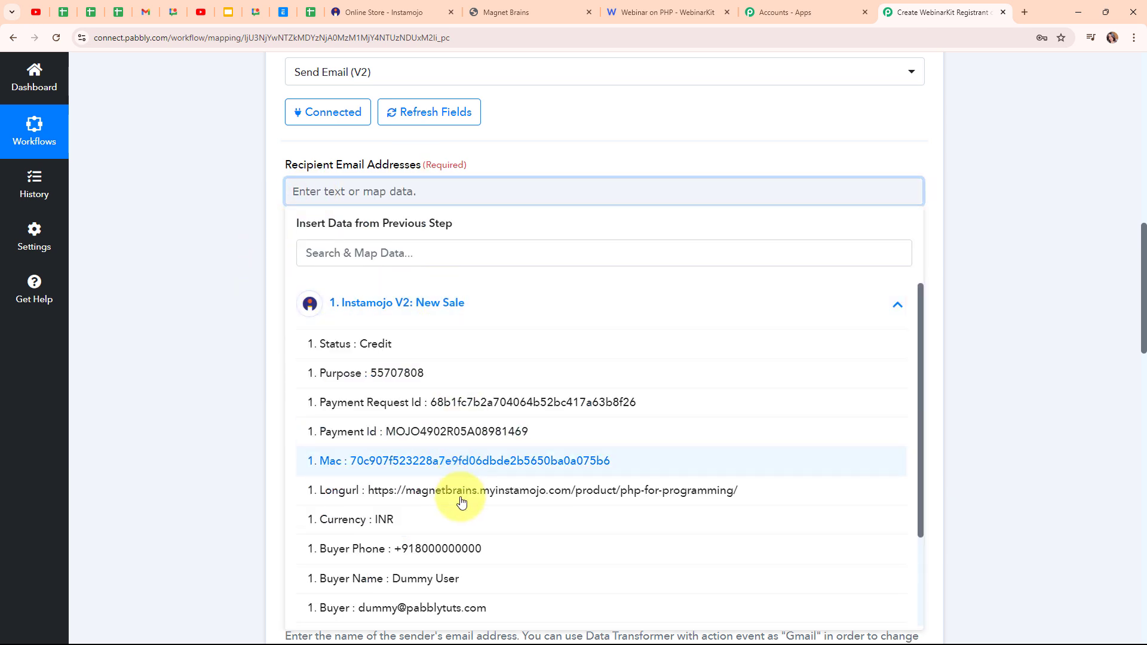
scroll(457, 560, down, 1)
click(320, 545)
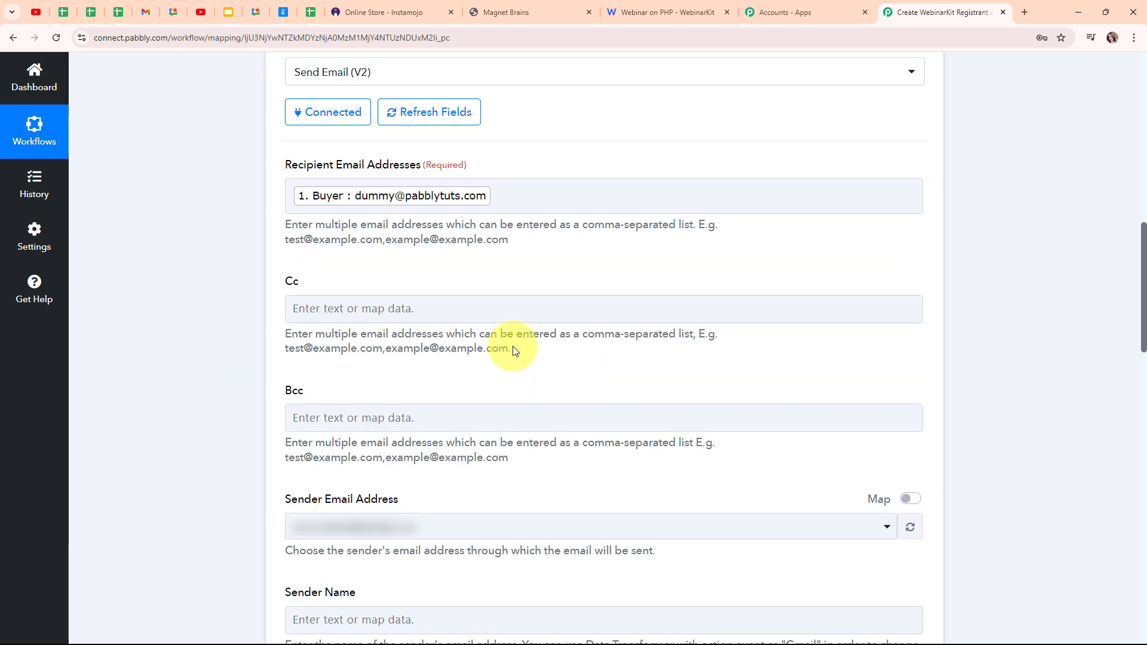
Step: Check that the sender email is preset to the connected Gmail account
scroll(512, 351, down, 3)
scroll(418, 239, up, 1)
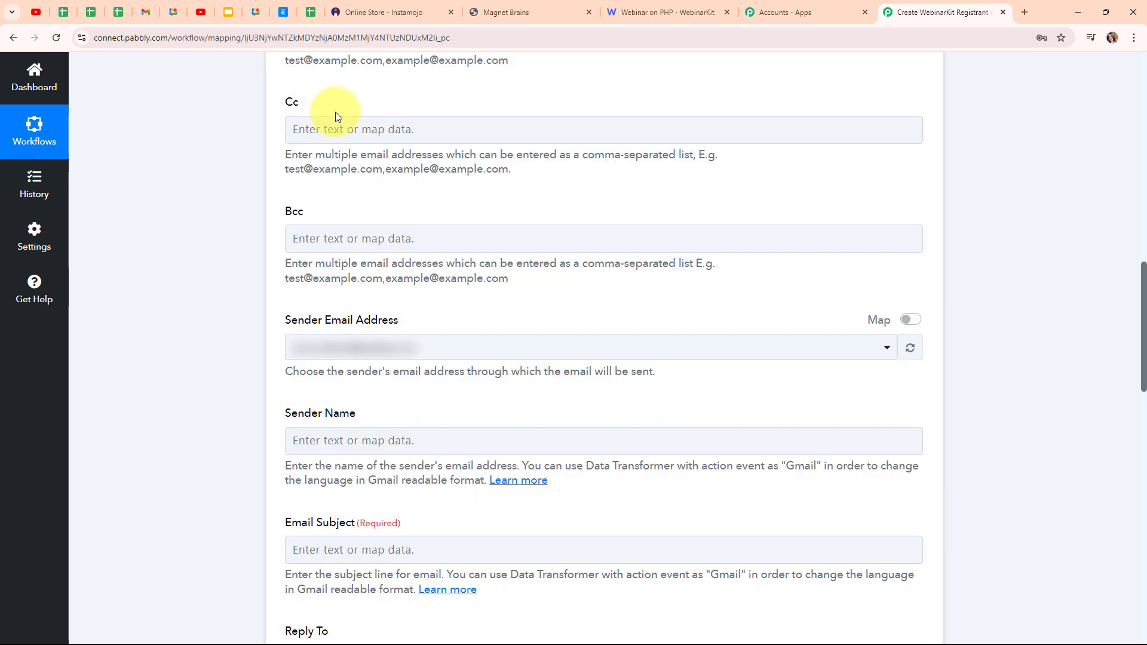
click(335, 235)
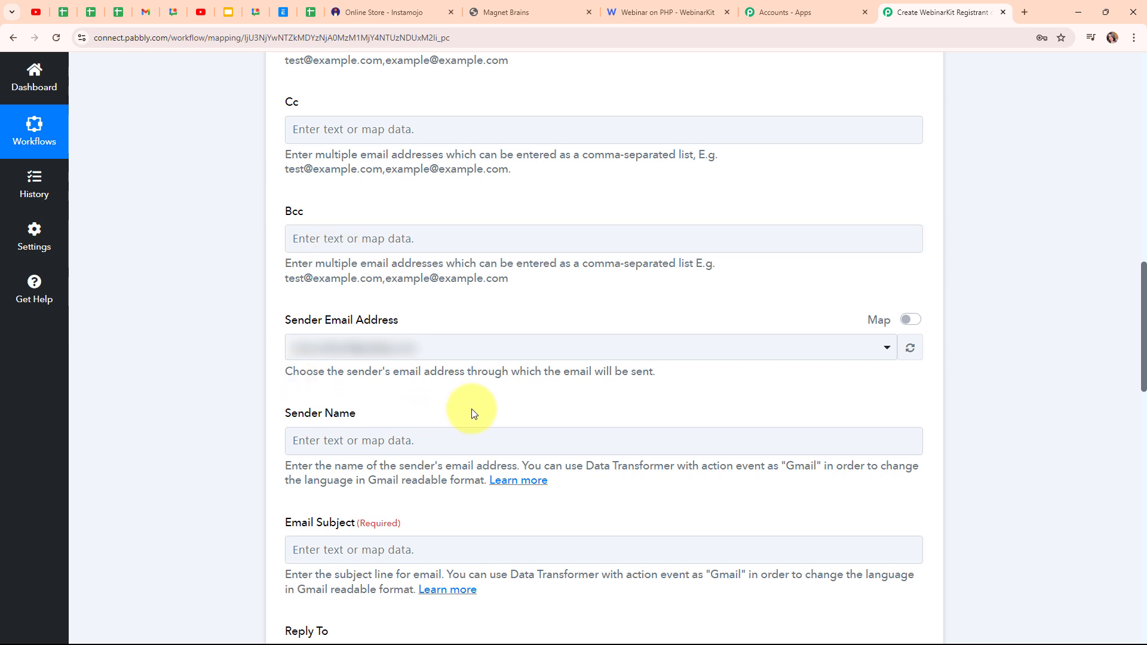
click(306, 354)
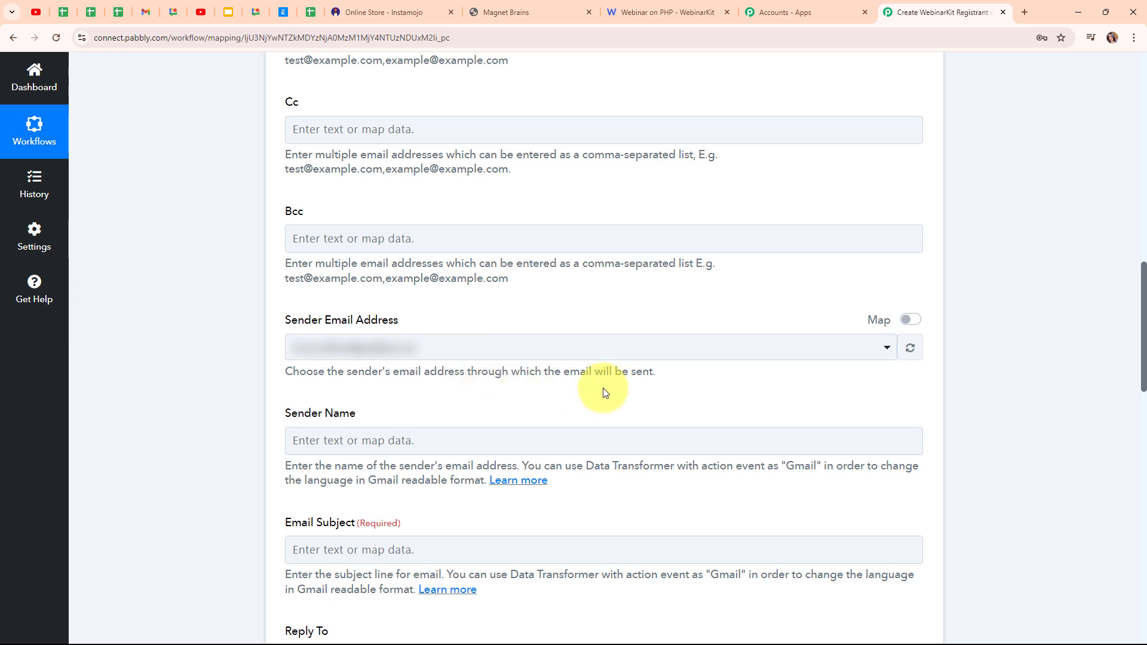
scroll(688, 392, down, 5)
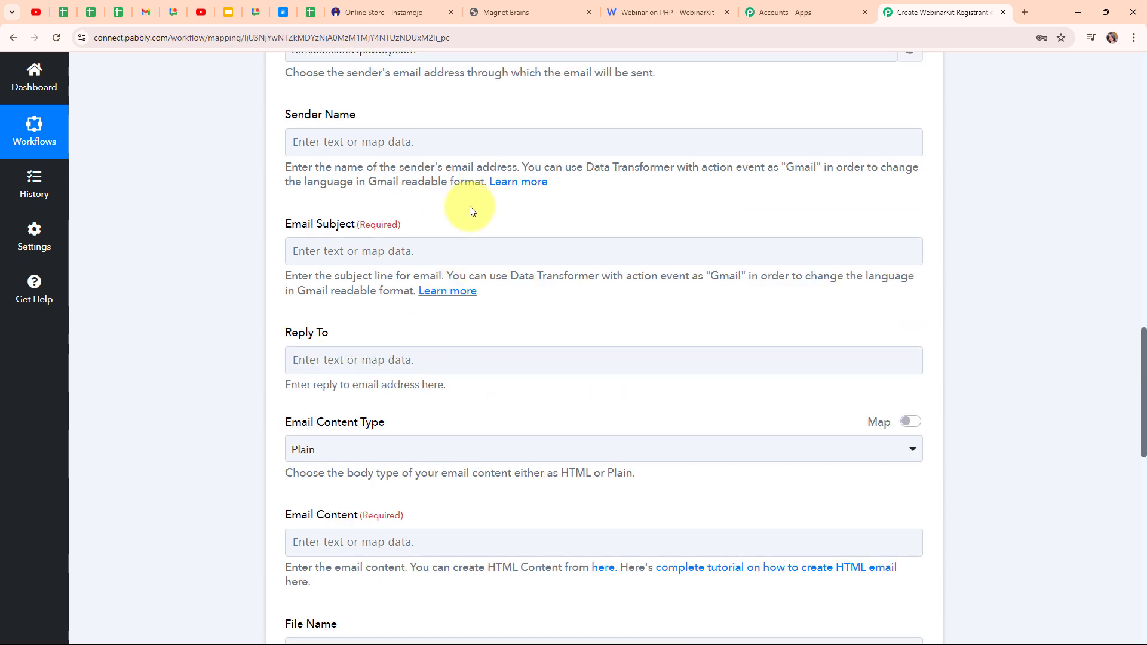
Step: Enter 'ABC Developer Academy' as the sender name
click(346, 142)
click(346, 142)
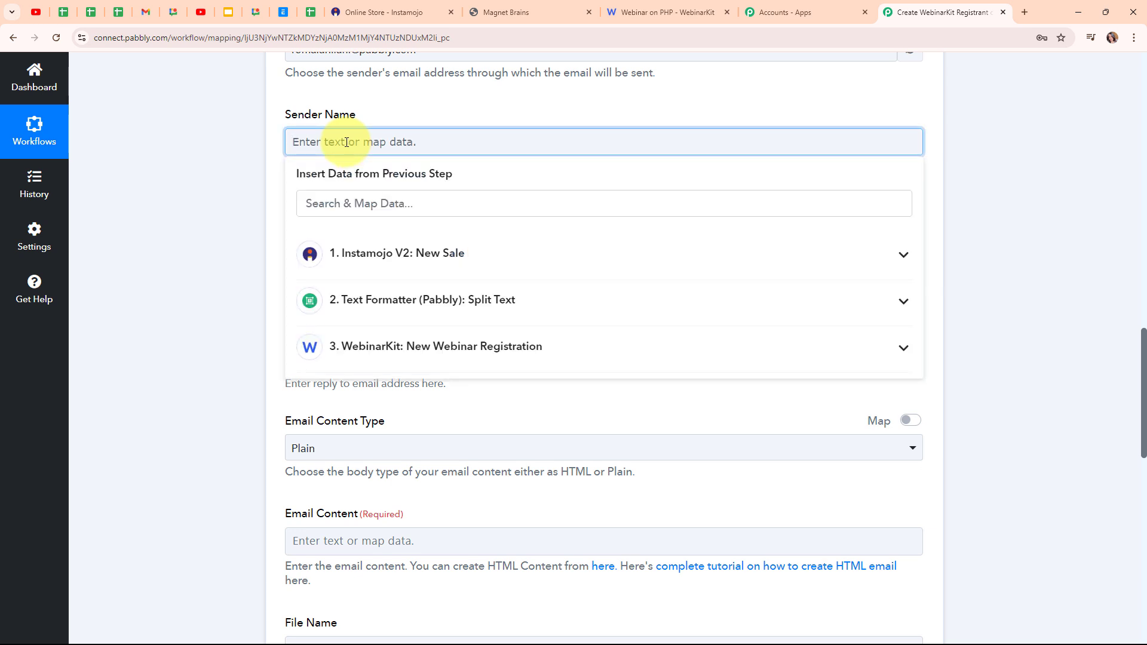
text(ABC)
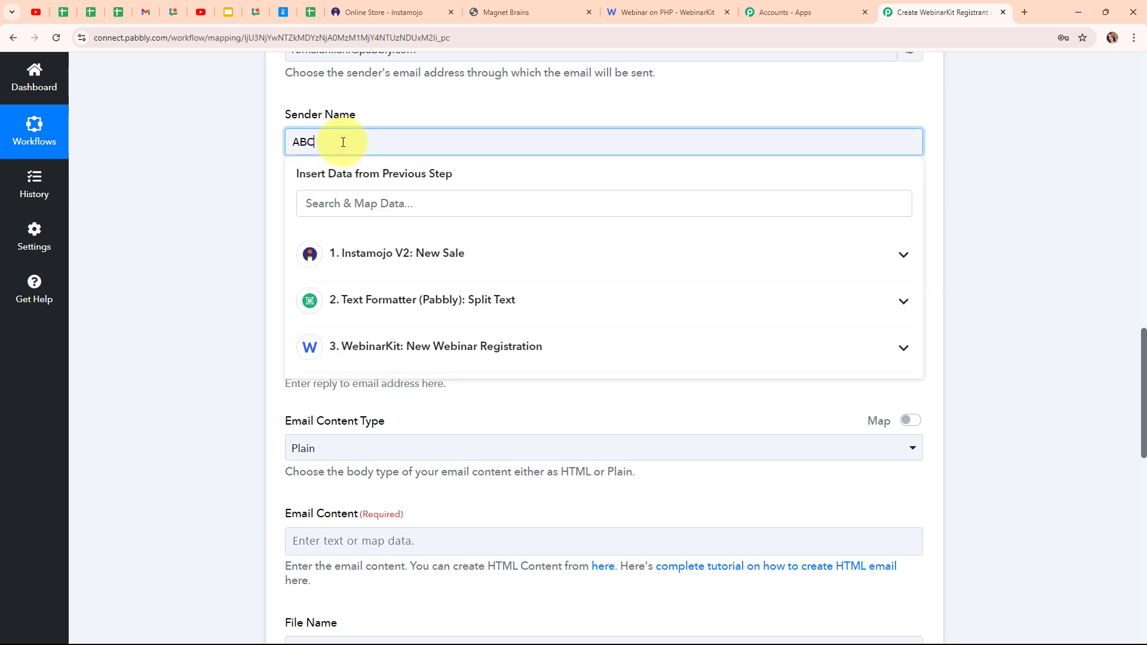
text( Developer Academy)
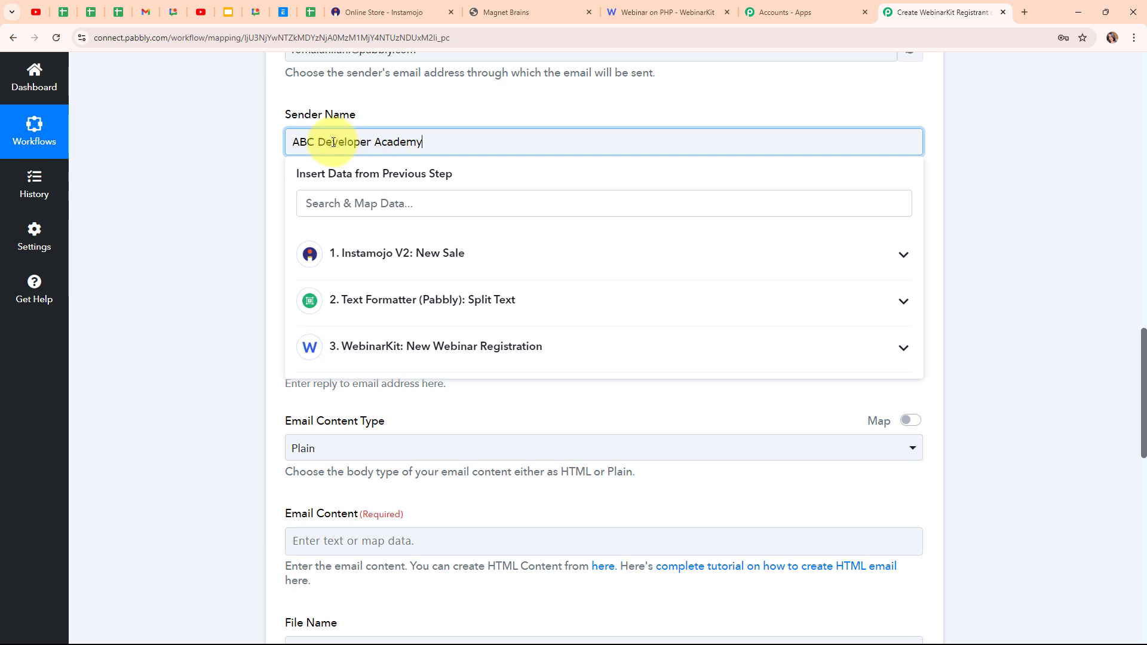
click(235, 177)
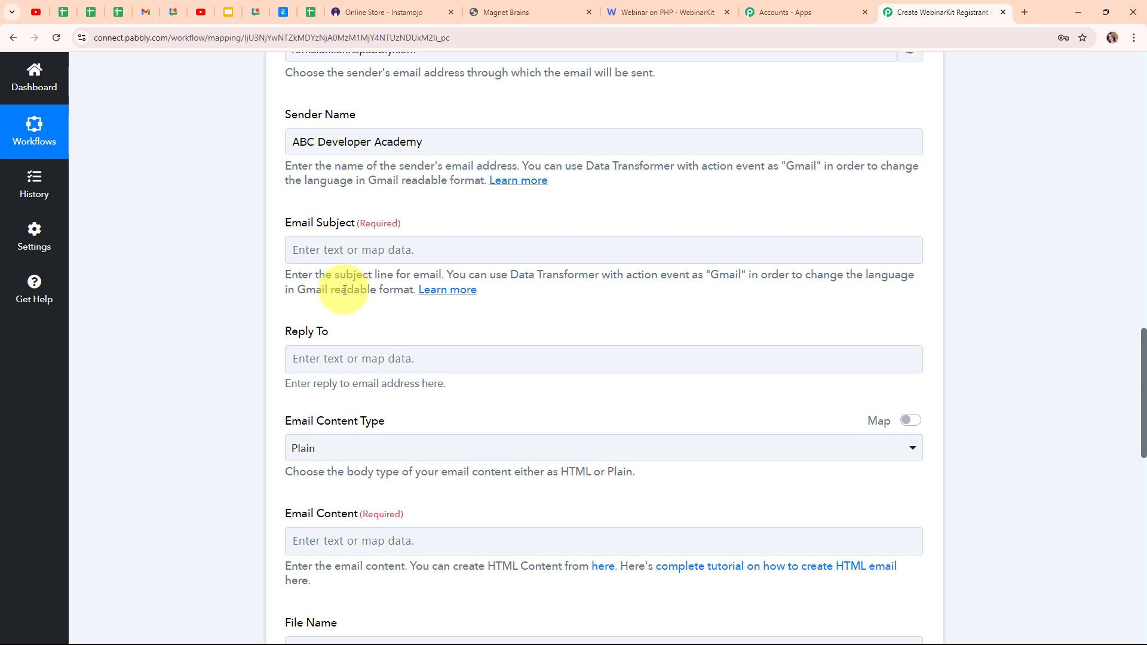
Step: Paste the subject 'You're Registered for Our Upcoming Webinar!' and keep content type Plain
click(345, 250)
text(You're Registered for Our Upcoming Webinar!)
click(180, 275)
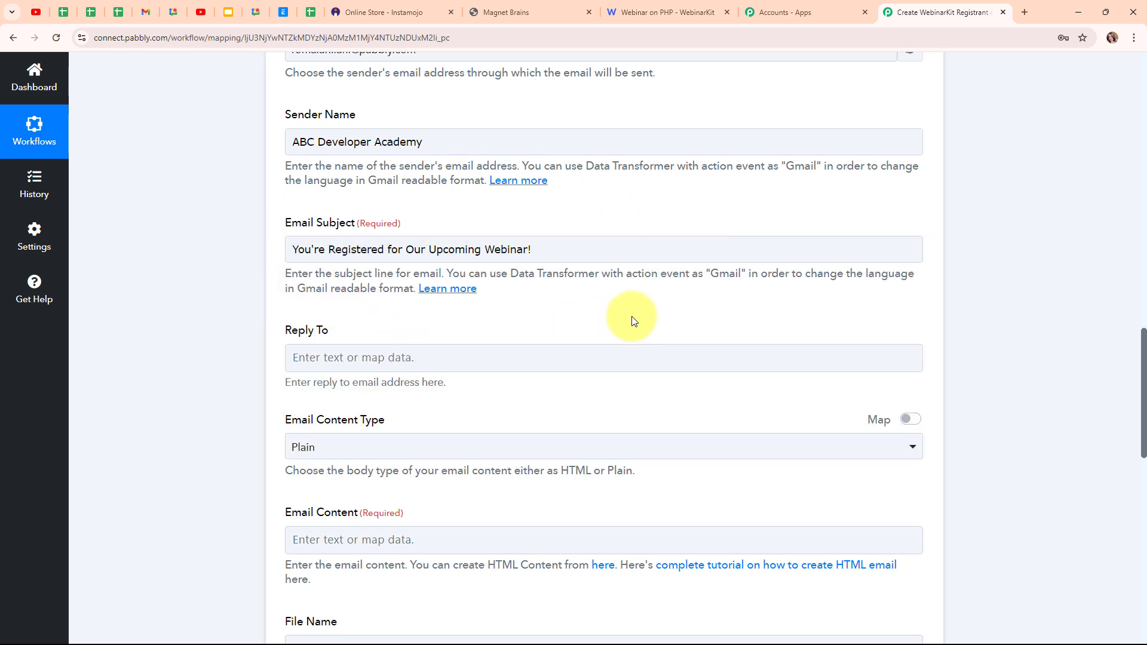
scroll(632, 317, down, 3)
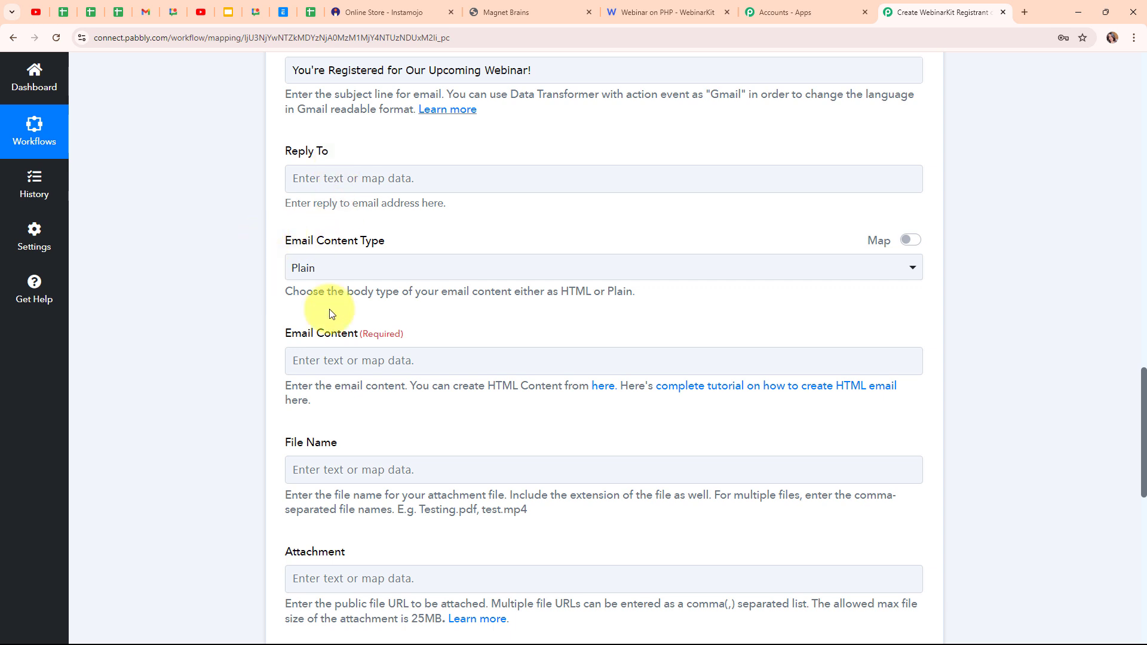
click(448, 264)
click(456, 342)
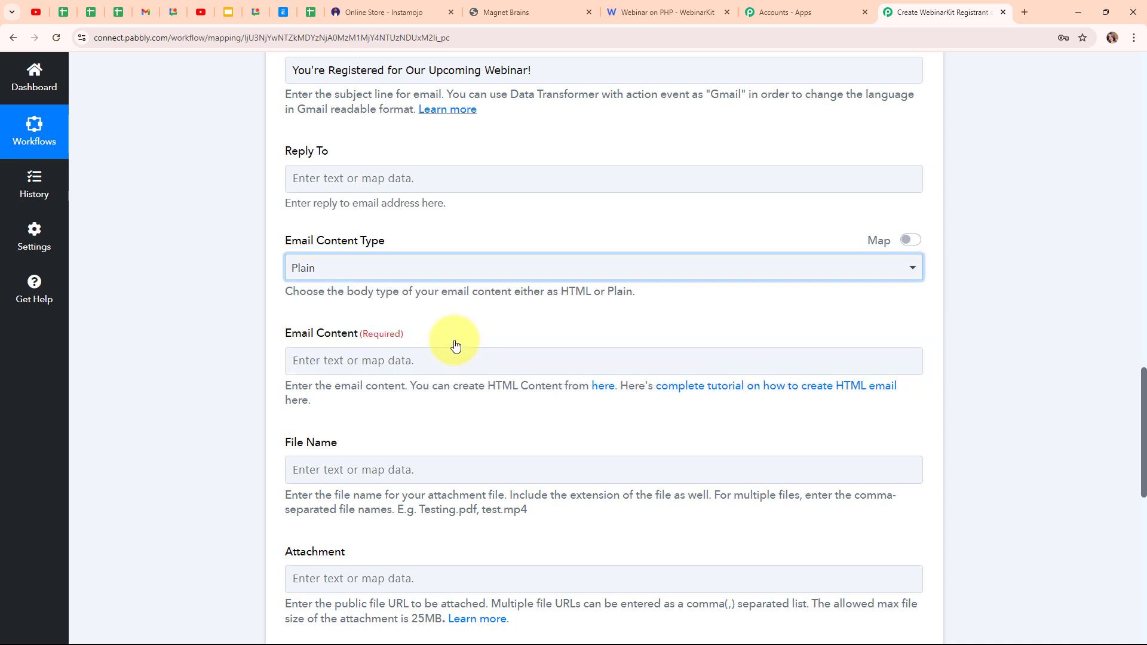
scroll(701, 306, down, 2)
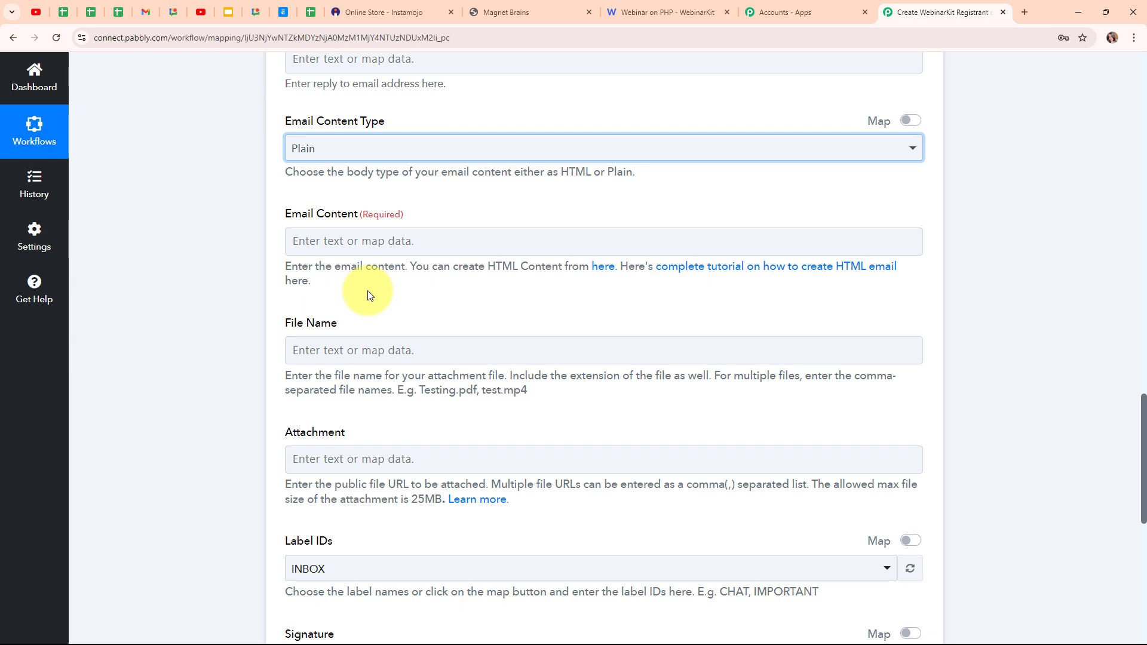
Step: Paste the 15th September 2024 webinar message into Email Content
click(331, 254)
key(ctrl+v)
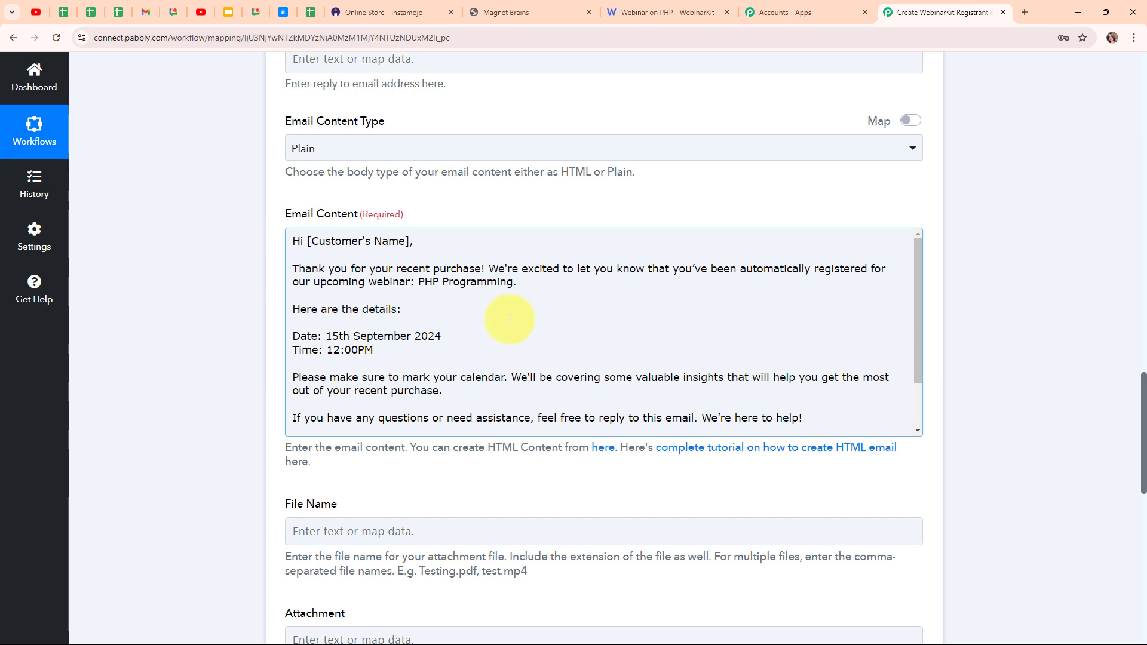
scroll(511, 320, down, 2)
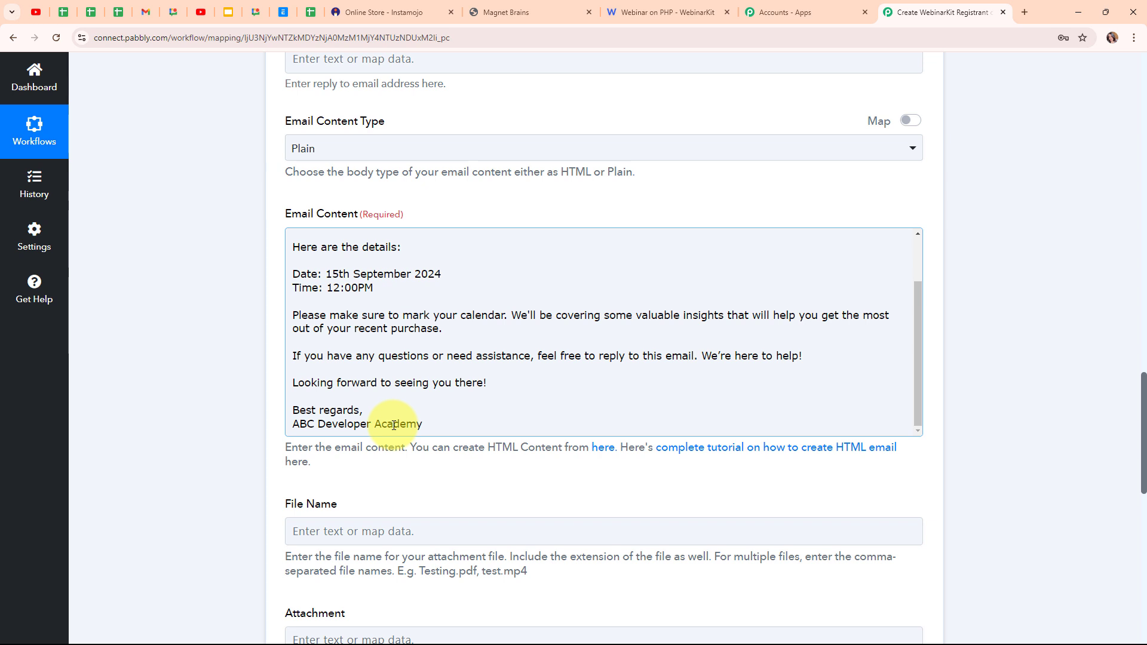
scroll(575, 331, up, 2)
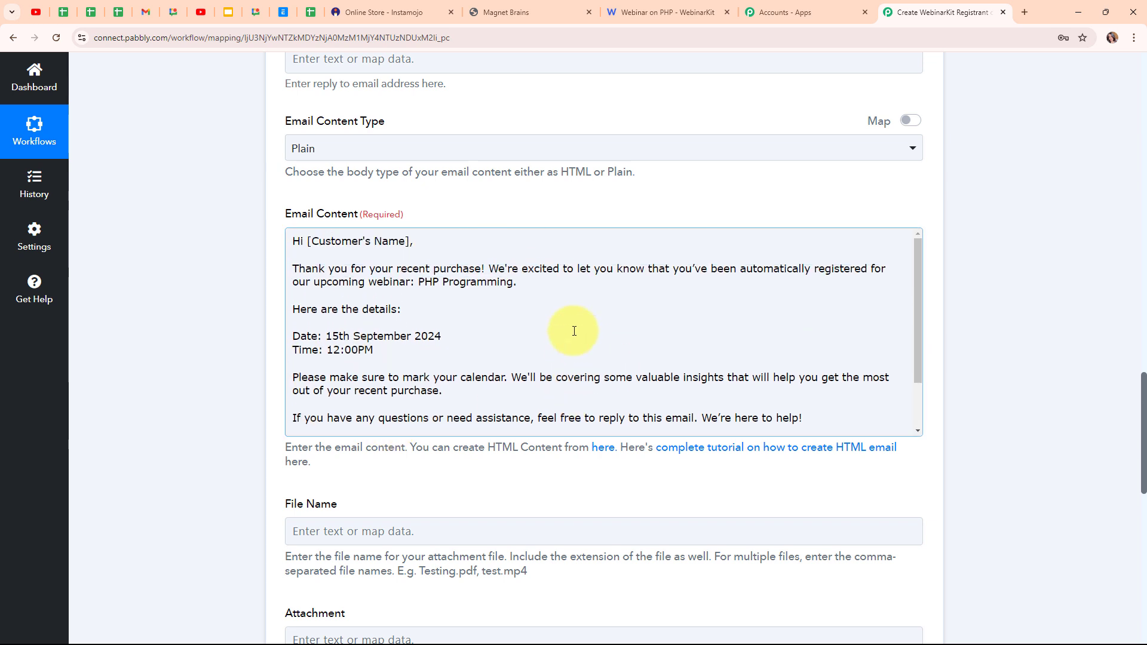
Step: Replace the [Customer's Name] placeholder with the Instamojo sale's Buyer Name
drag(410, 242, 311, 246)
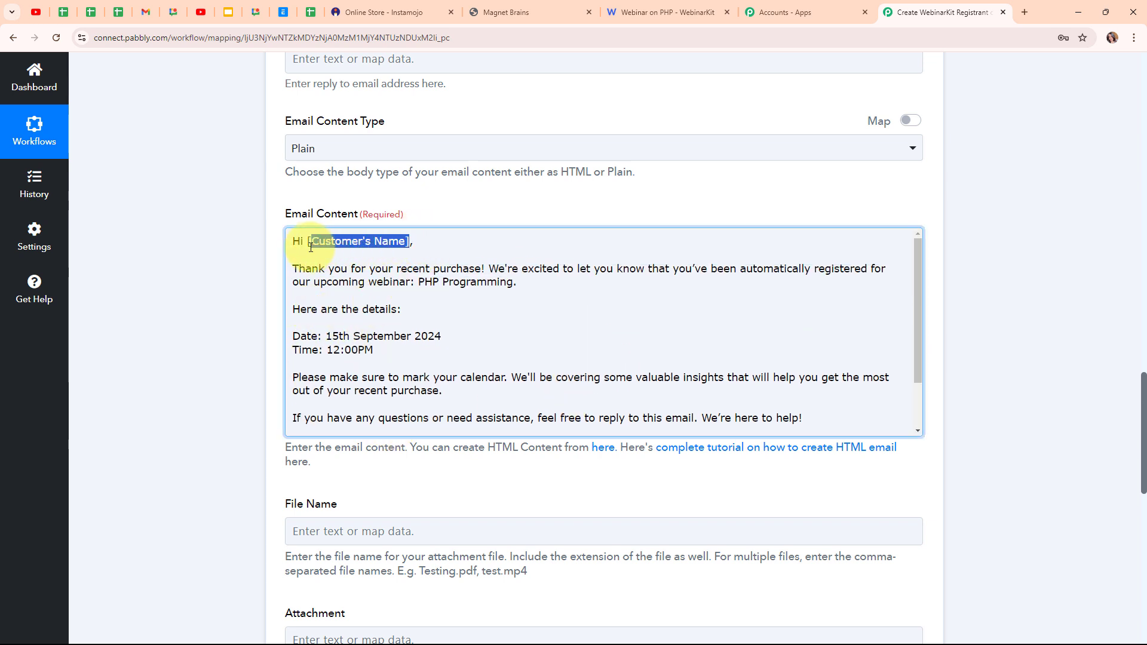
key(BackSpace)
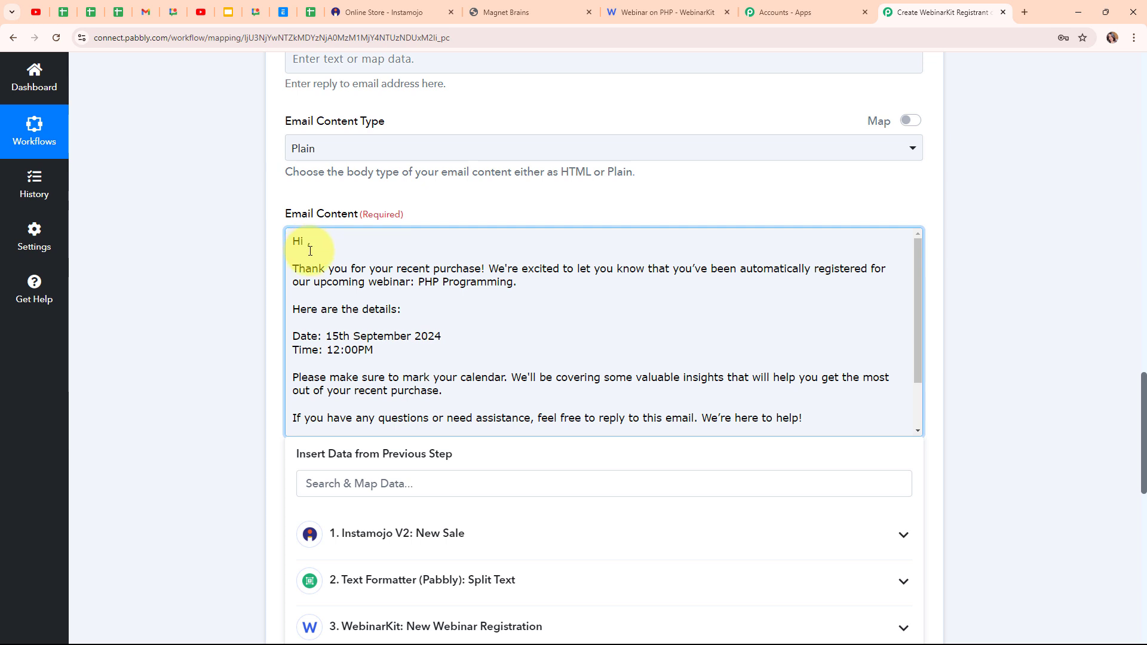
click(491, 544)
scroll(493, 597, down, 5)
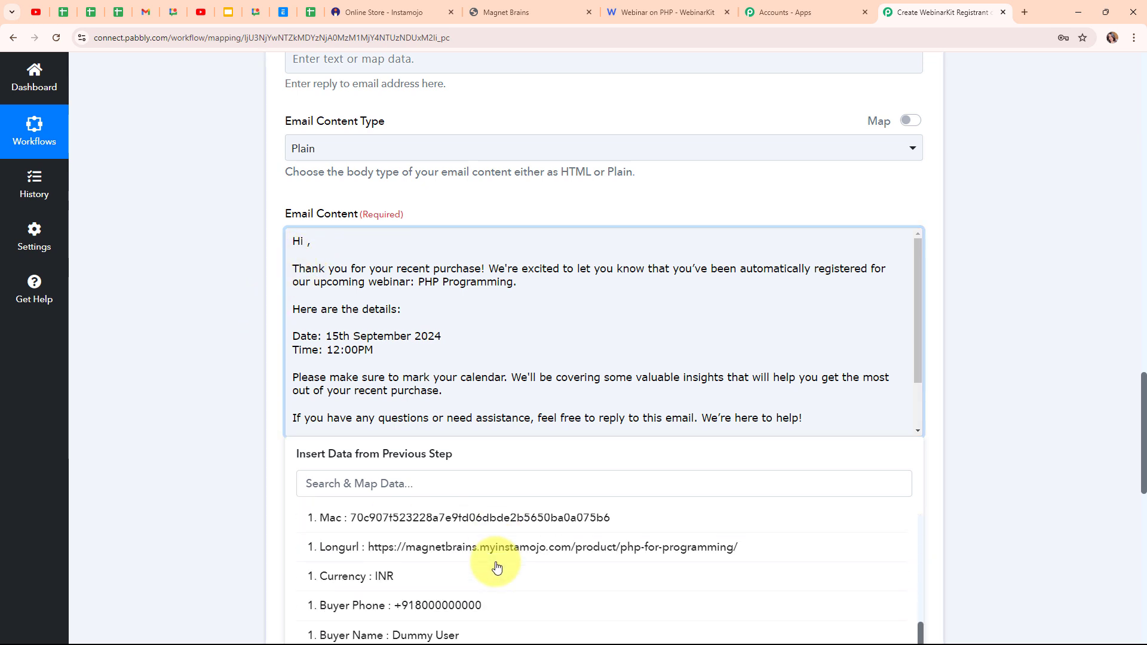
click(482, 633)
click(226, 326)
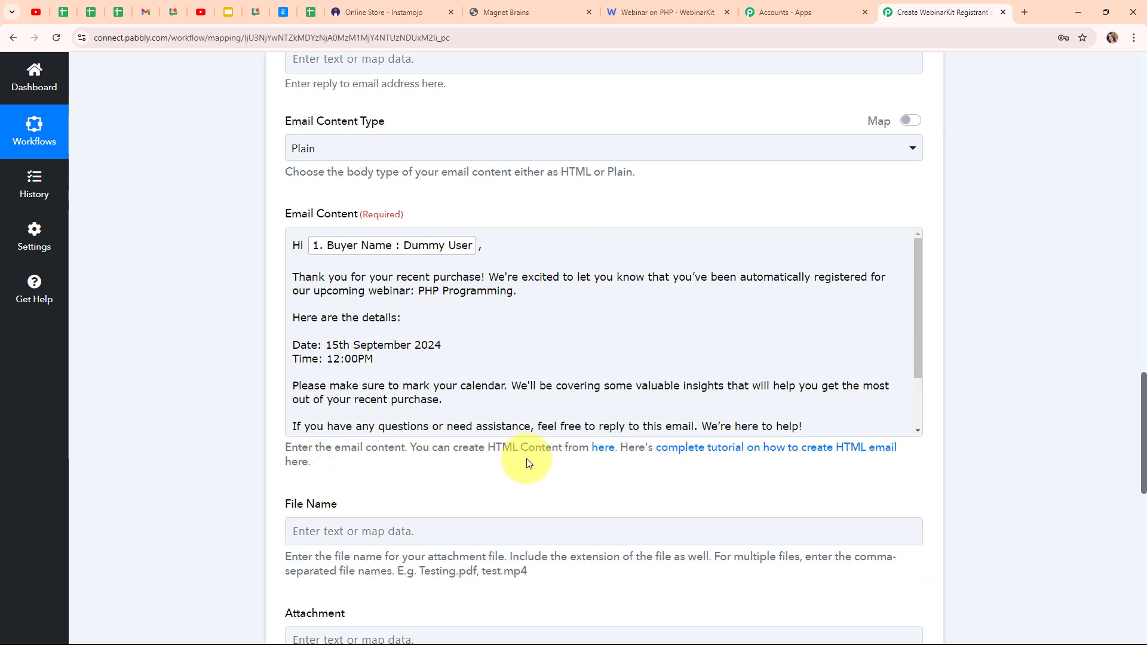
Step: Save the Gmail step, send a test email and review the response received
scroll(527, 463, down, 6)
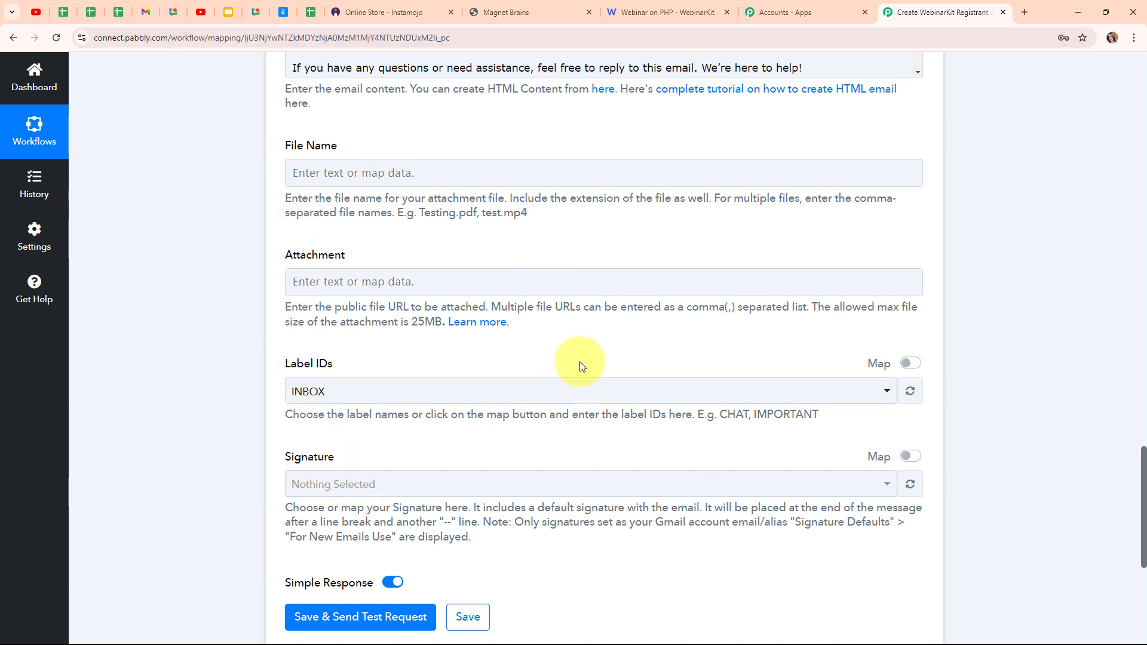
scroll(582, 364, down, 2)
scroll(579, 365, down, 1)
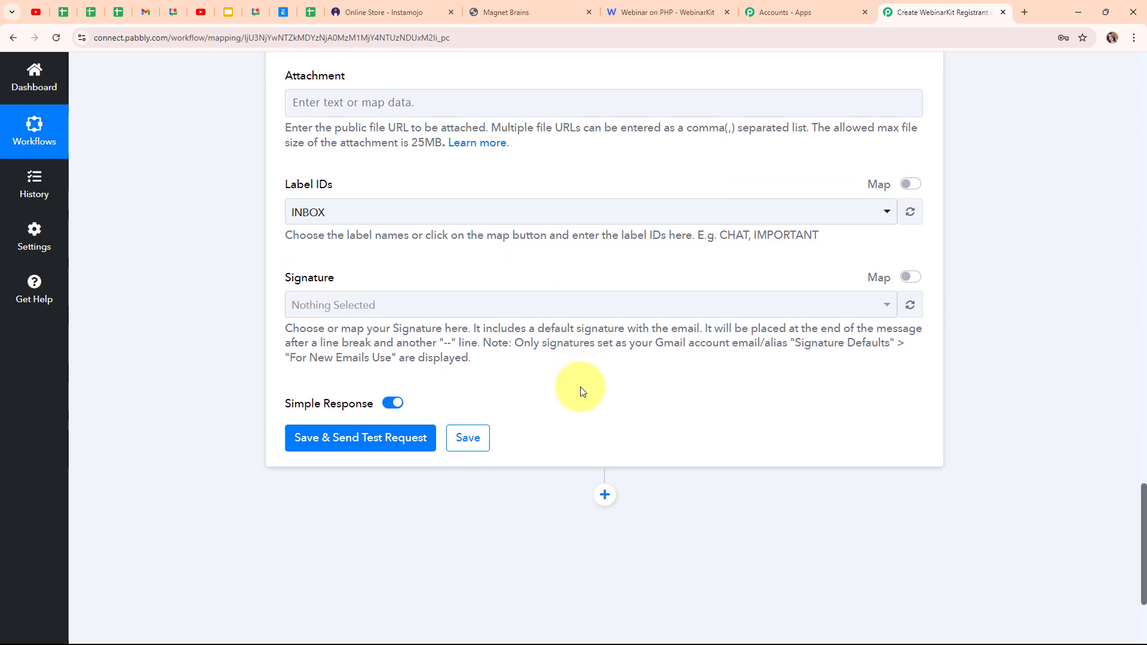
click(338, 447)
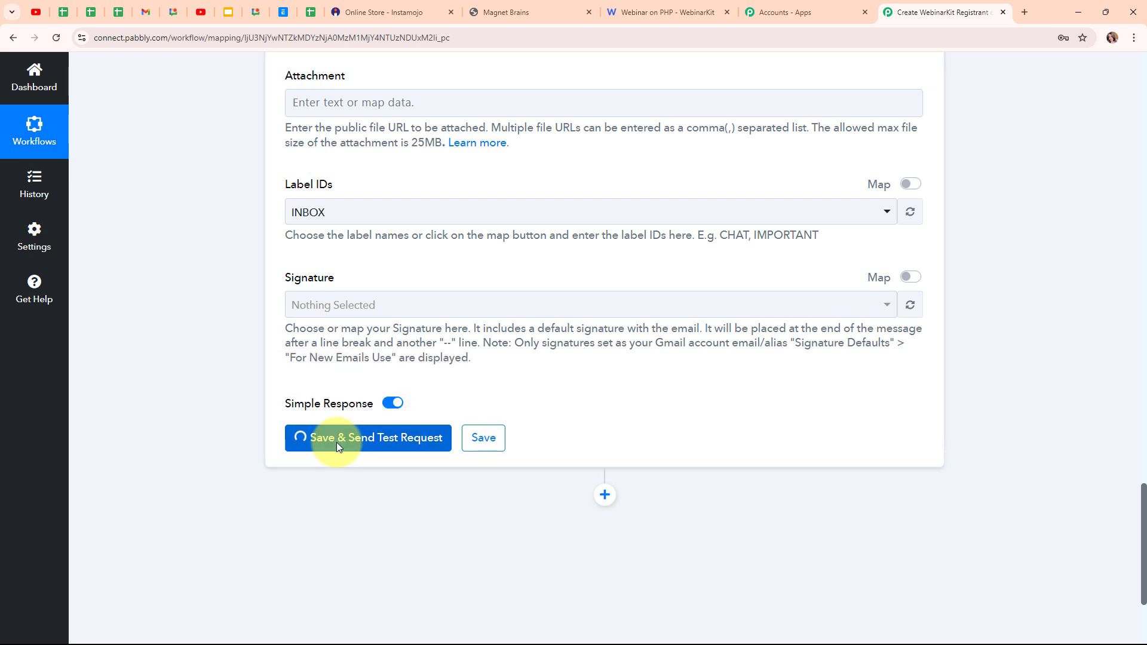
scroll(637, 440, down, 5)
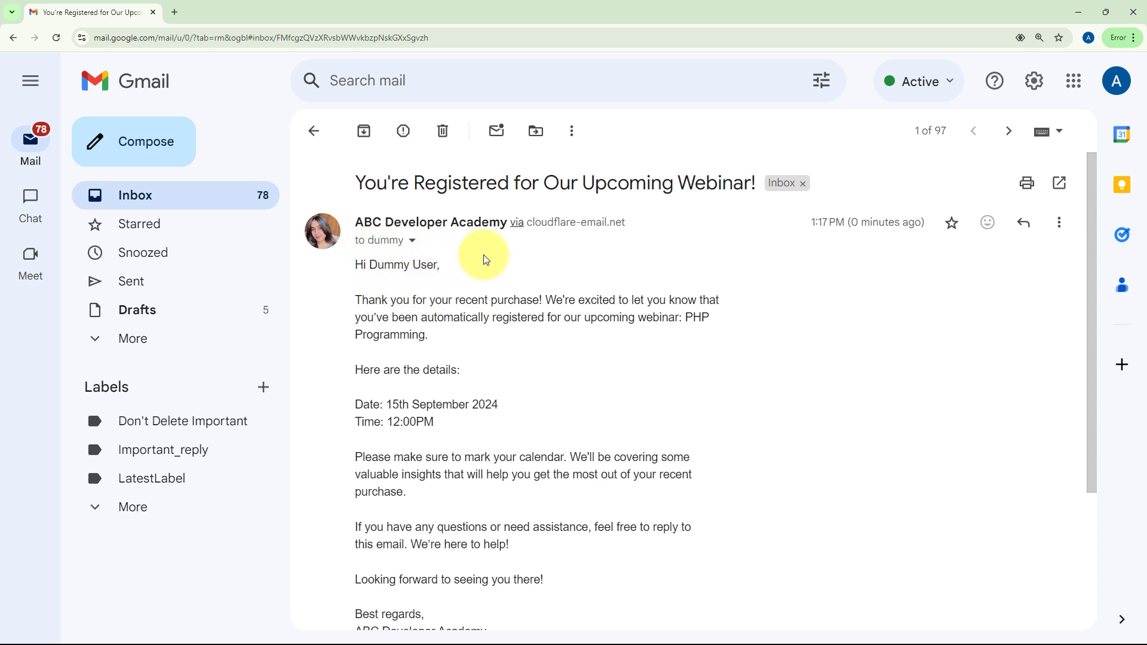
Step: Read through the received webinar email to verify its personalised greeting
scroll(669, 323, down, 1)
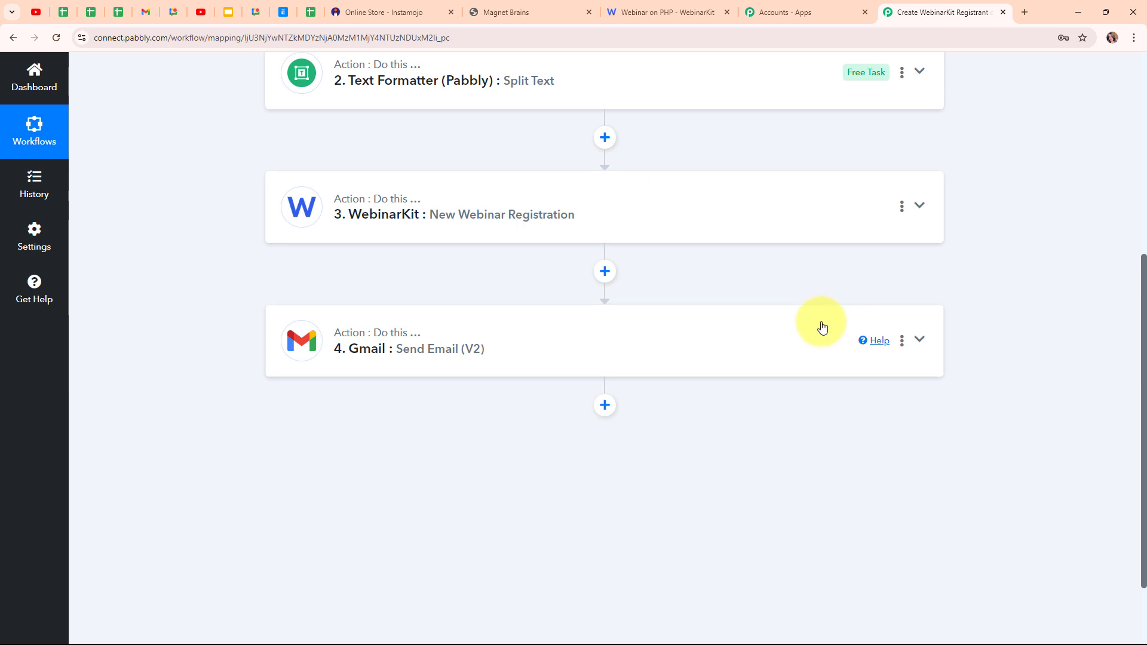
Step: Scroll through the workflow to review its Instamojo, Split Text, WebinarKit and Gmail steps
scroll(822, 326, up, 6)
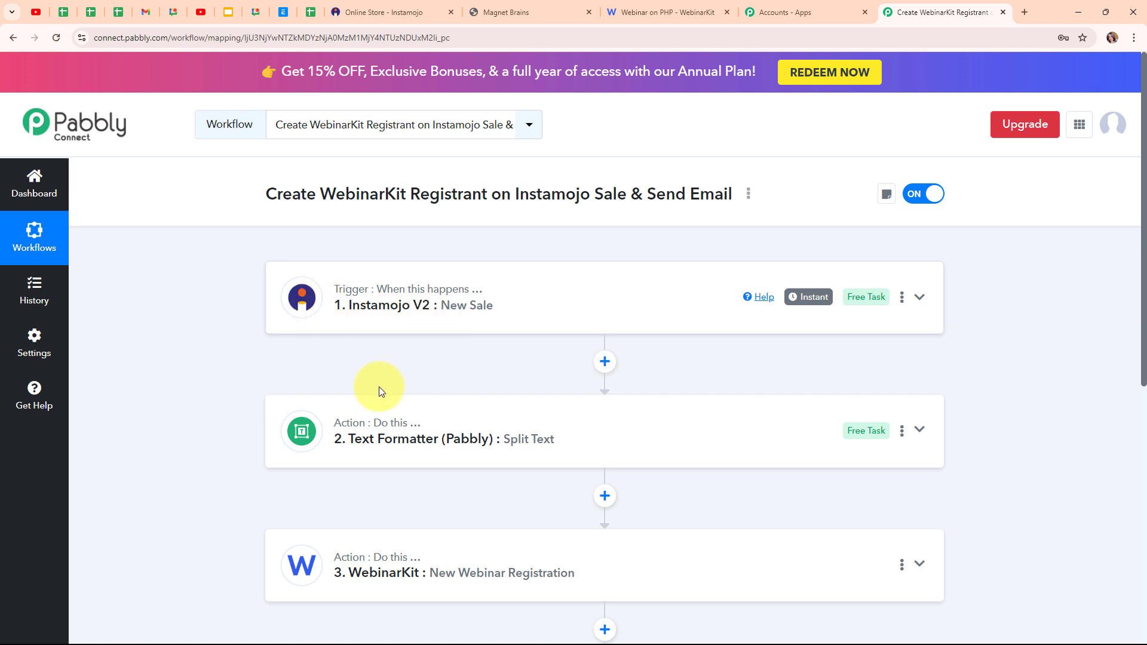
scroll(504, 394, down, 3)
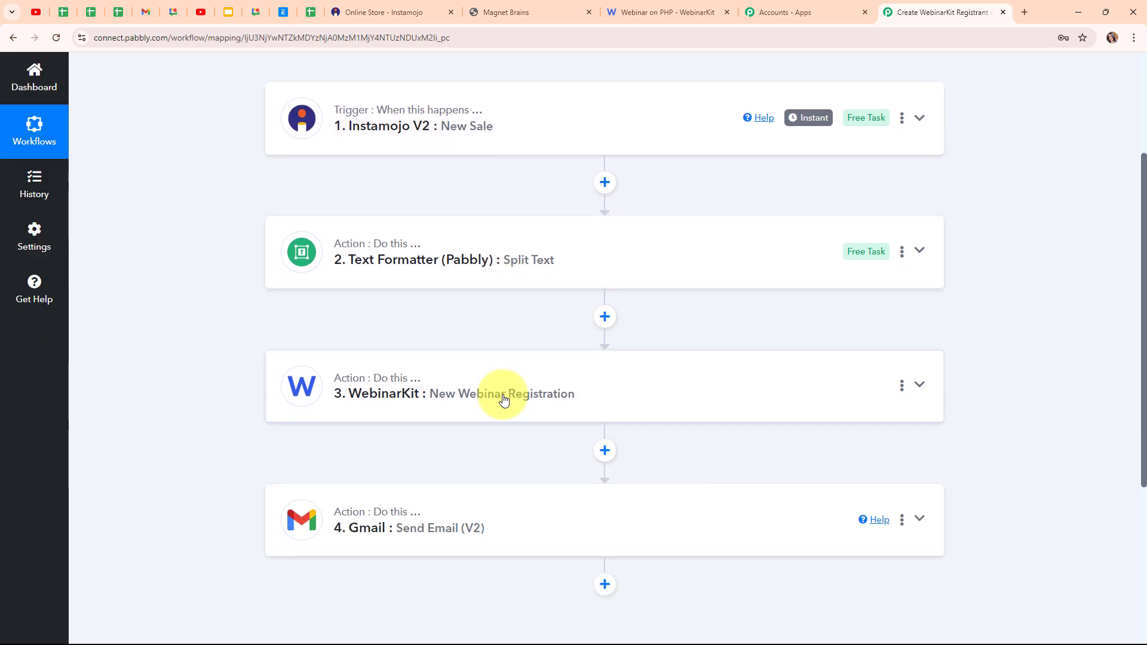
scroll(514, 382, up, 3)
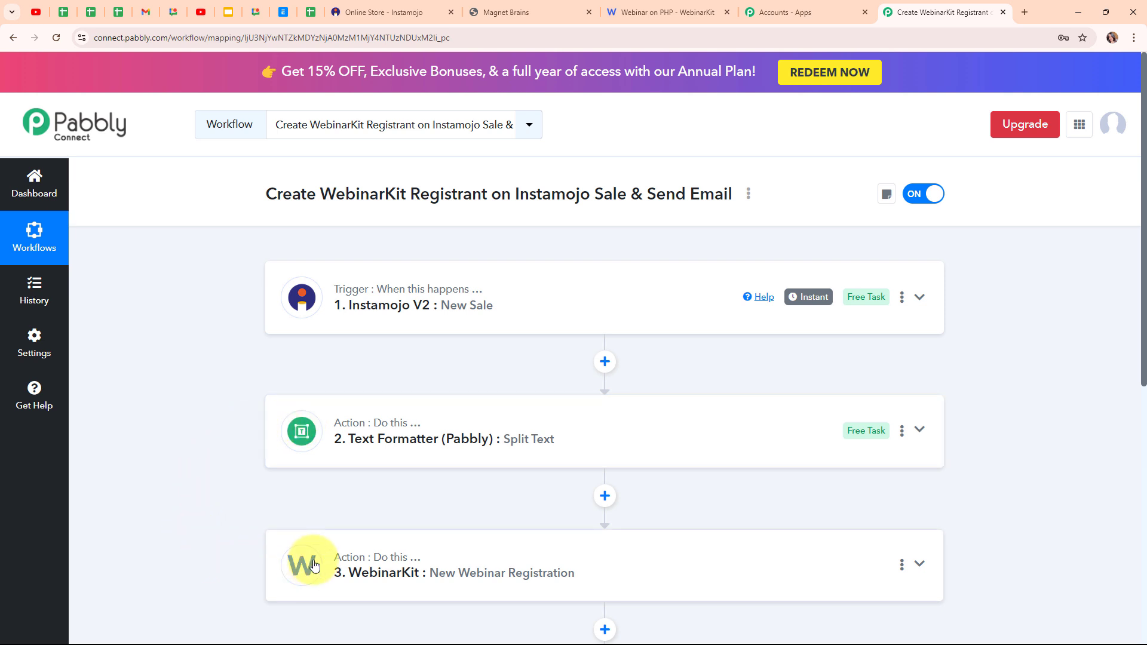
scroll(315, 565, down, 4)
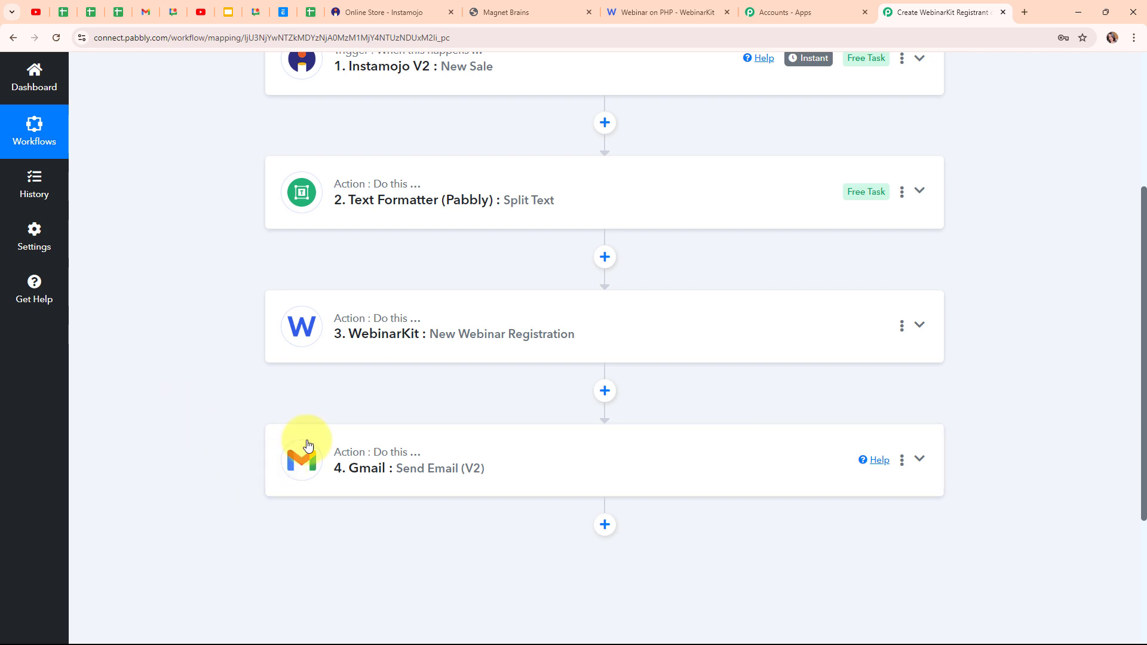
scroll(786, 326, up, 5)
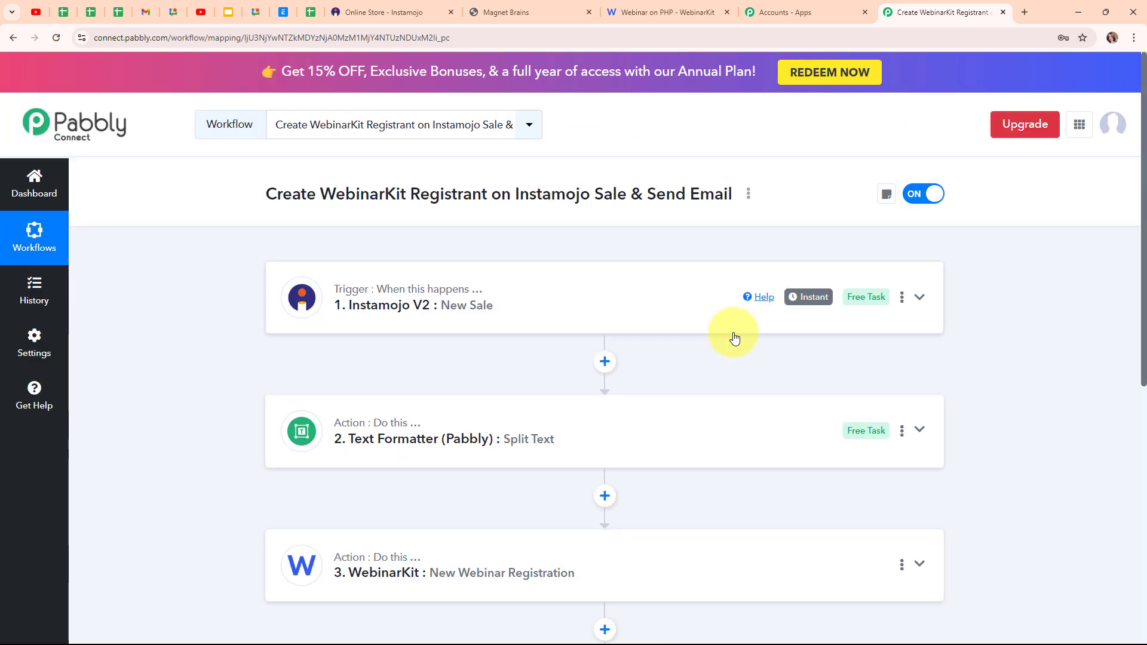